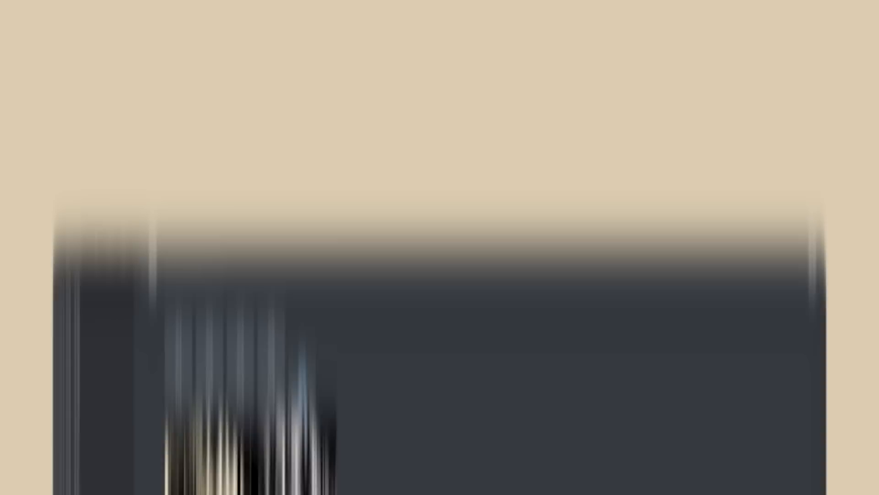
scroll(766, 300, up, 11)
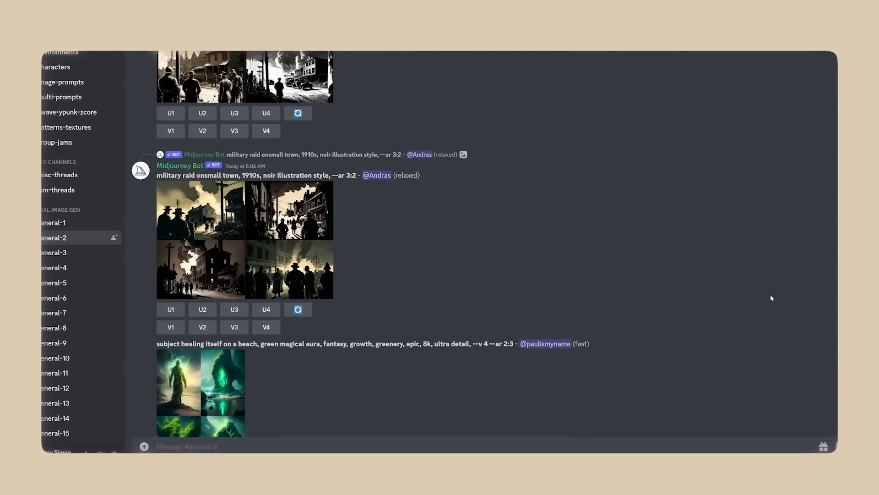
scroll(776, 295, up, 8)
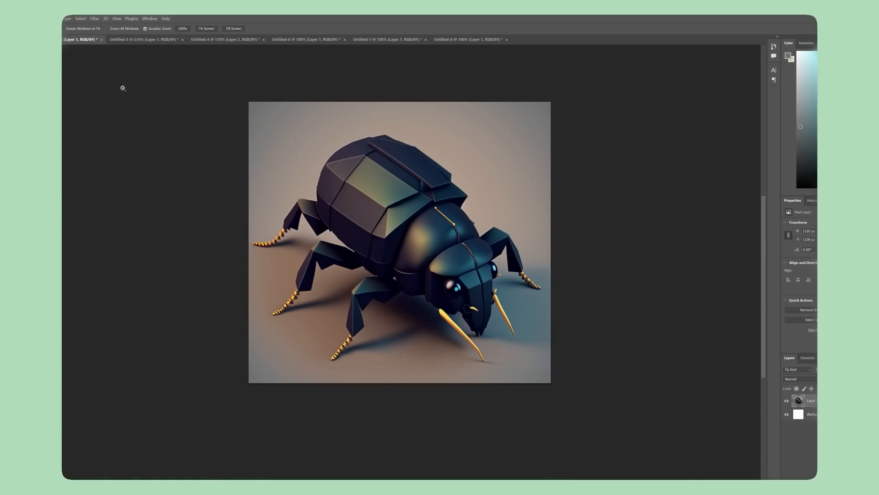
- Select the beetle with the Object Selection tool and switch to the Lasso tool for refining the selection
drag(253, 116, 546, 371)
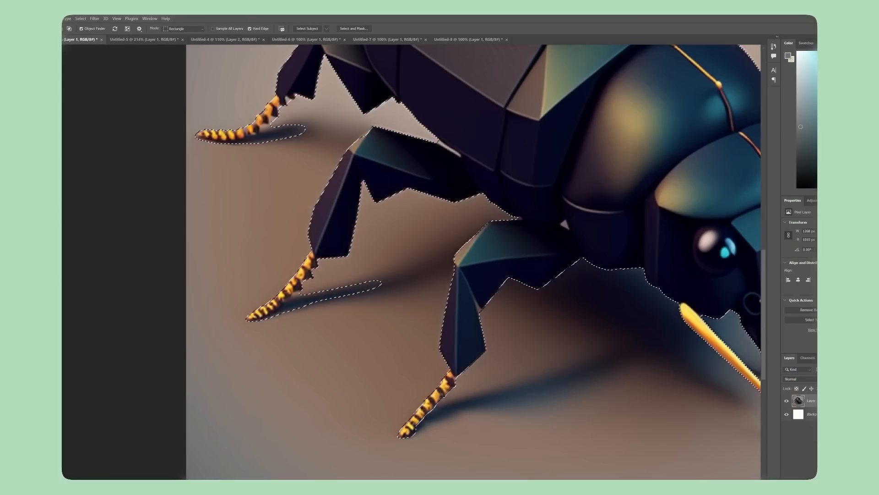
key(l)
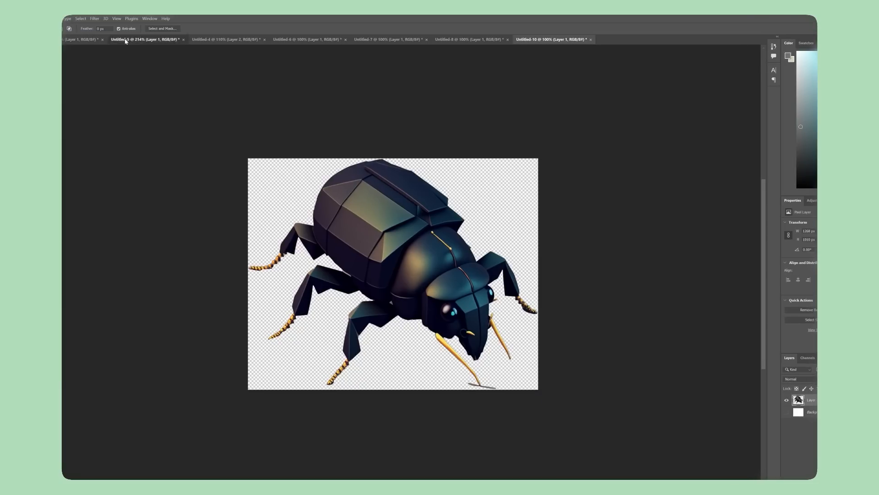
- Switch to the finished transparent beetle cut-out in Untitled-5 and export it as a PNG
click(126, 41)
scroll(368, 256, down, 1)
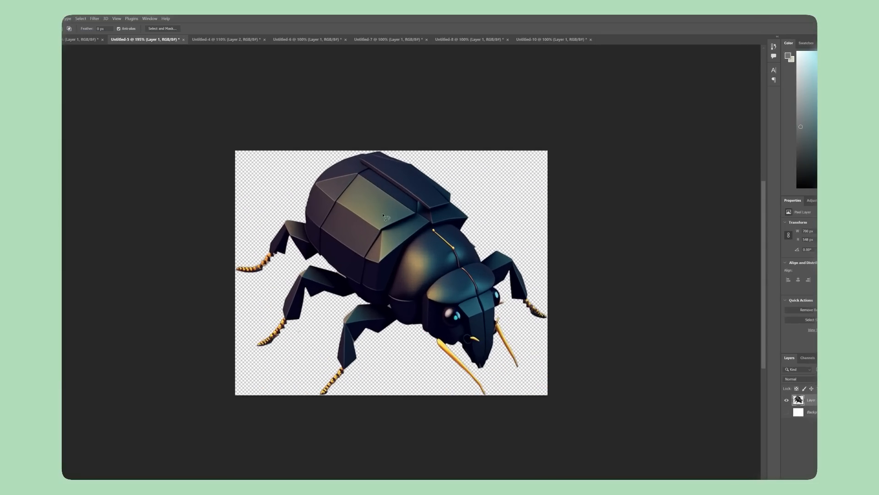
click(17, 19)
mouse_move(69, 132)
click(109, 139)
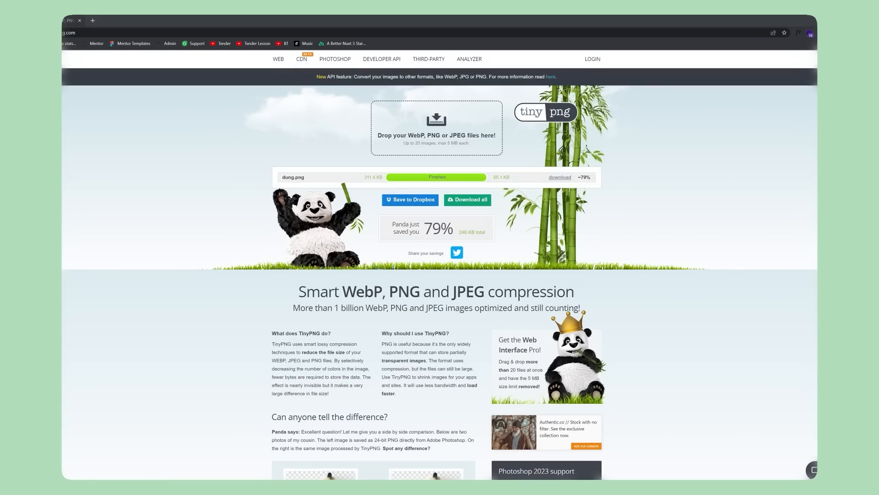
- Open the Rive editor from rive.app and create a new file with a blank 500 x 500 artboard
click(594, 33)
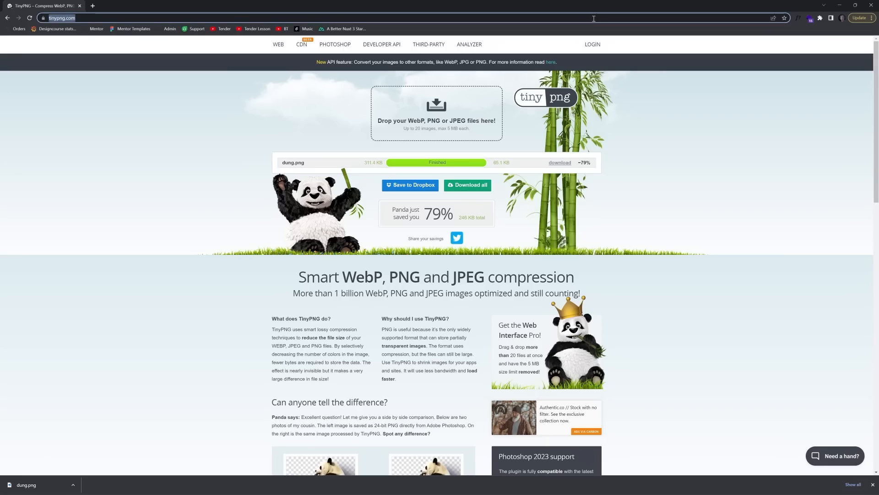
text(rive)
key(Return)
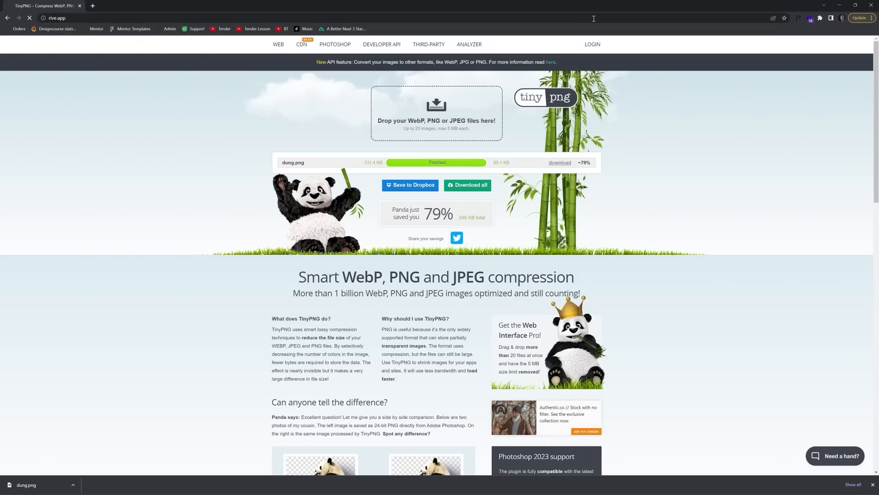
click(589, 47)
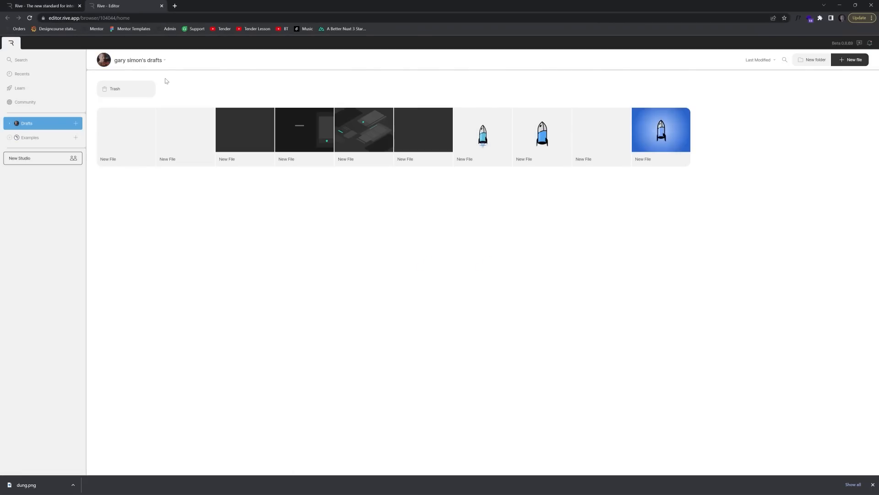
click(846, 61)
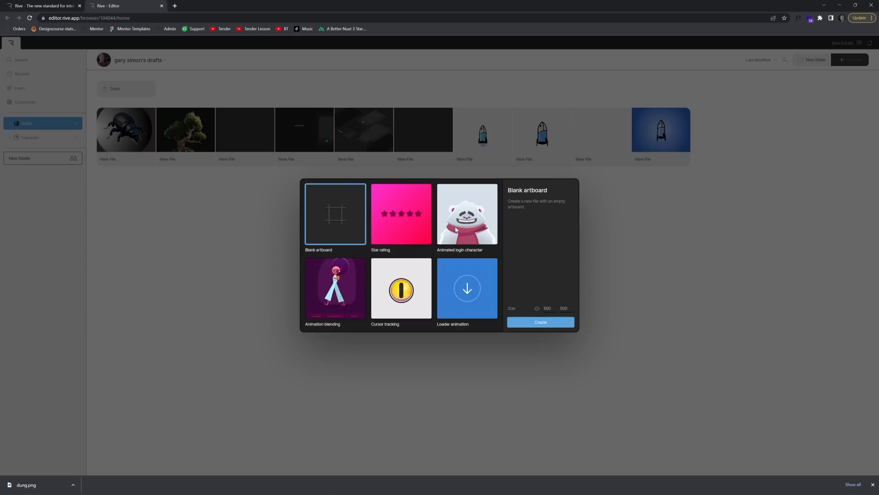
click(527, 320)
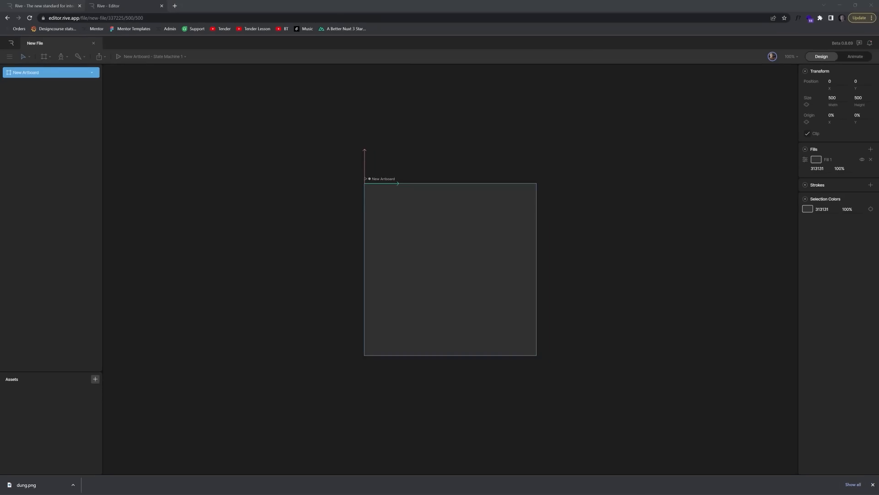
- Import the compressed dung.png from the Downloads folder as an asset
drag(878, 156, 675, 83)
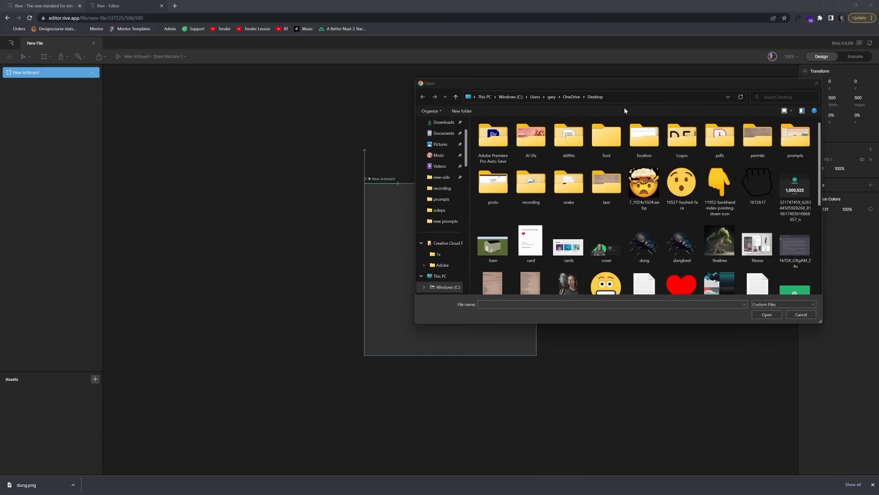
click(610, 97)
text(downloads)
key(Return)
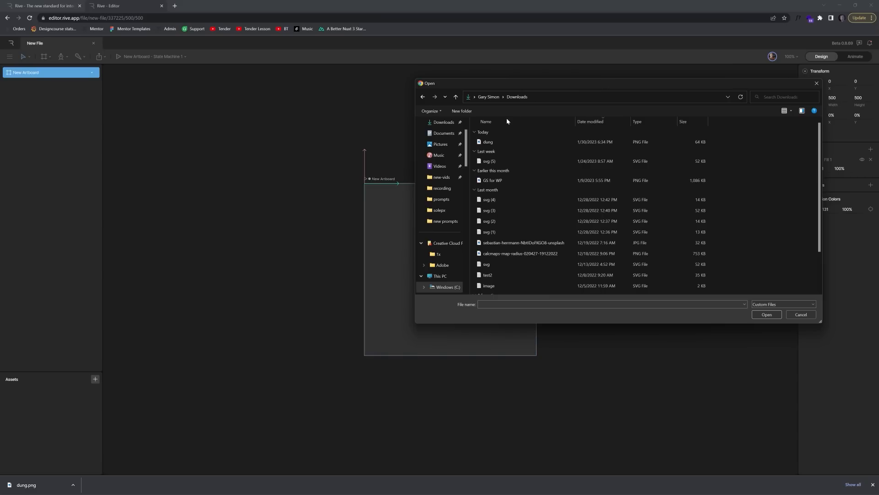
double_click(497, 142)
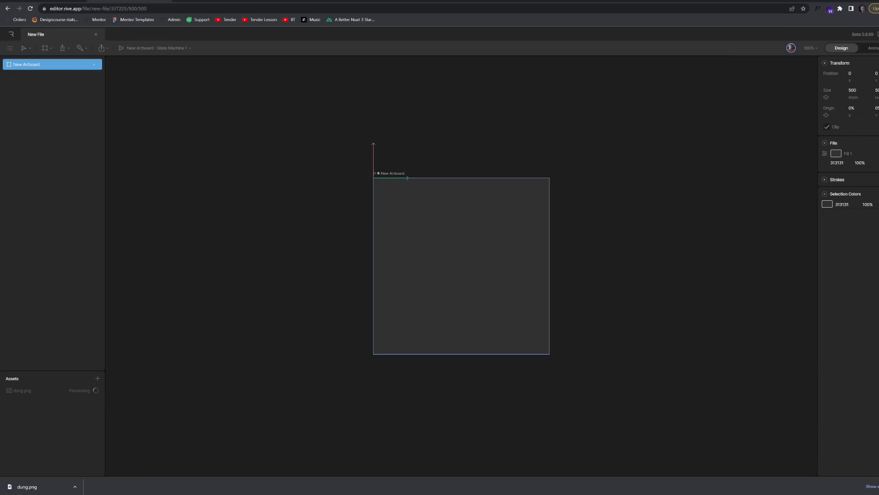
- Place dung.png on the artboard, scale it down to 60% and center it at about X 250, Y 241.7
drag(40, 389, 445, 258)
drag(564, 163, 516, 200)
drag(498, 239, 505, 250)
scroll(485, 280, up, 2)
scroll(470, 285, up, 4)
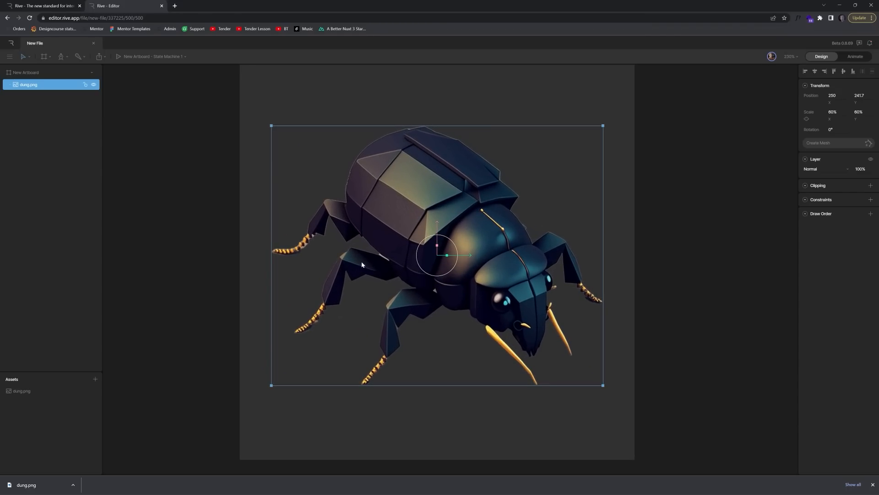
- Fill the artboard with the olive color 6E715B sampled from the beetle's shell
scroll(377, 263, up, 5)
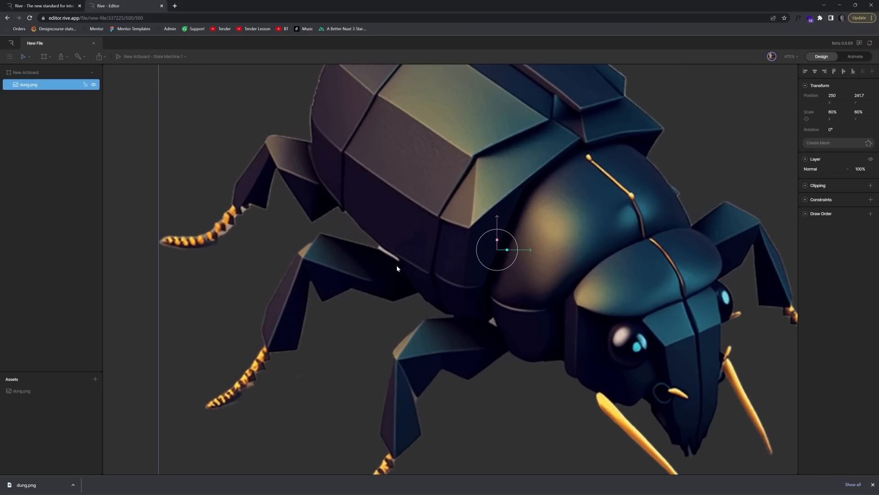
scroll(421, 264, down, 5)
scroll(426, 262, down, 1)
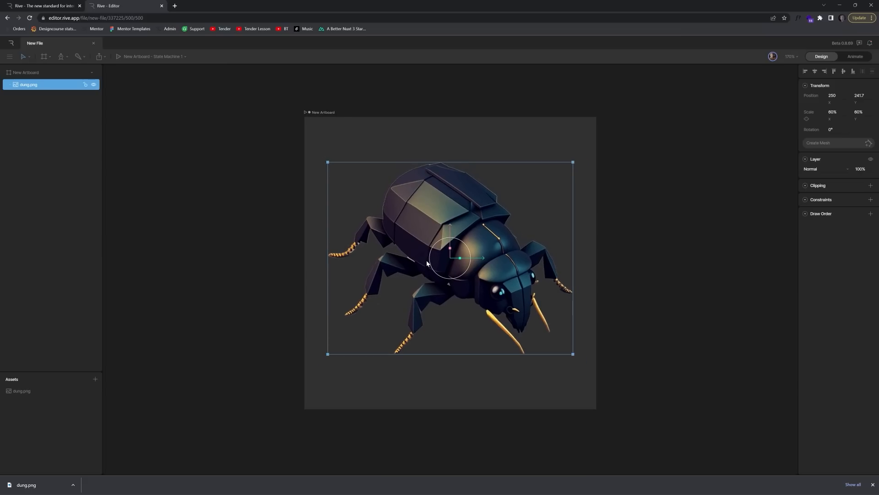
scroll(427, 260, up, 2)
scroll(410, 178, right, 2)
click(304, 110)
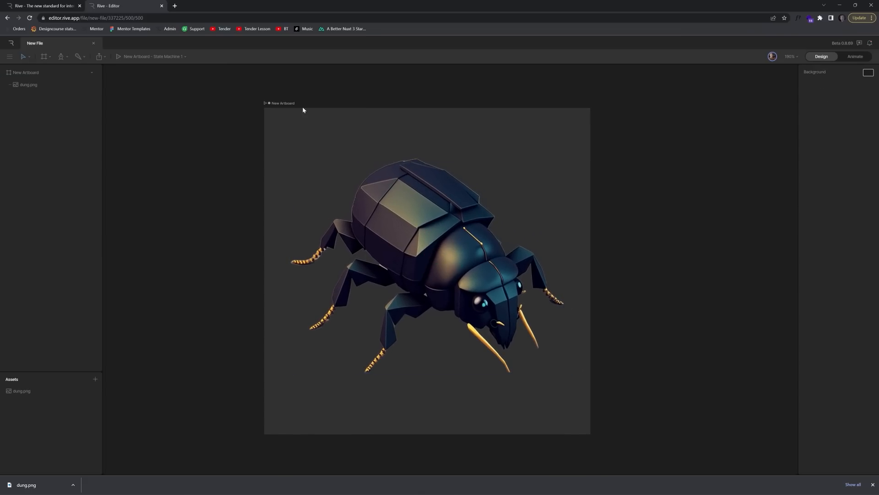
click(290, 105)
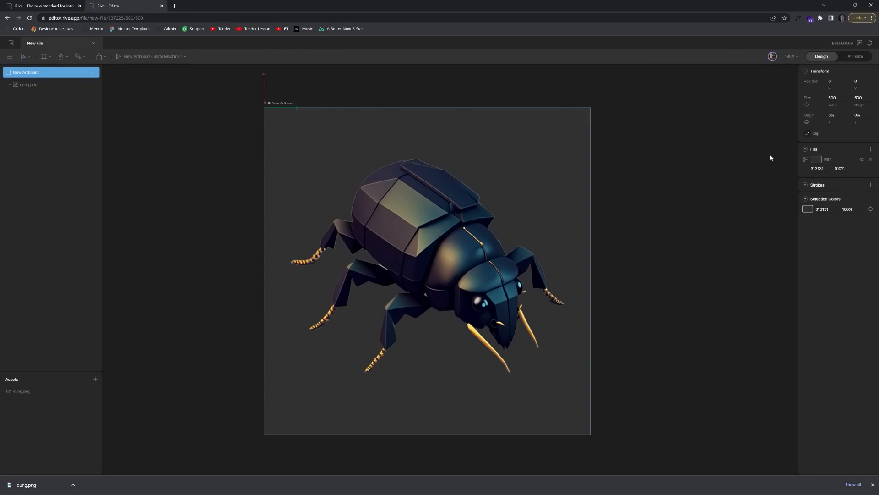
click(816, 160)
click(736, 238)
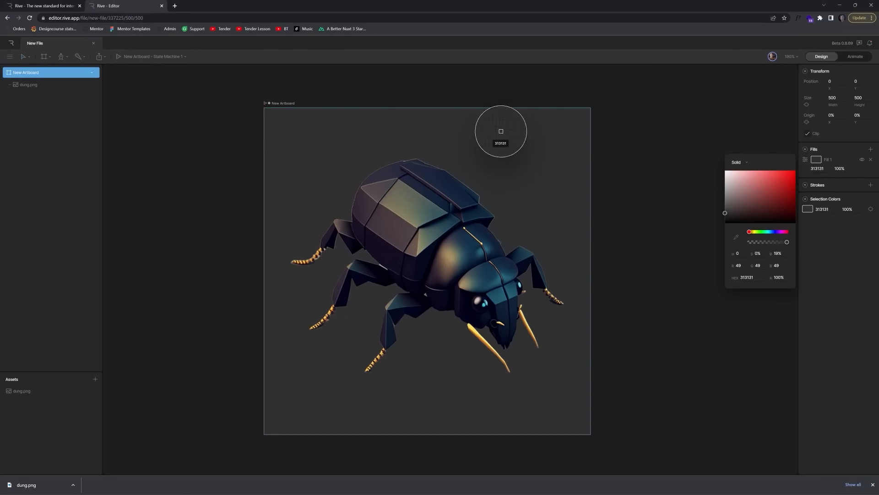
click(397, 201)
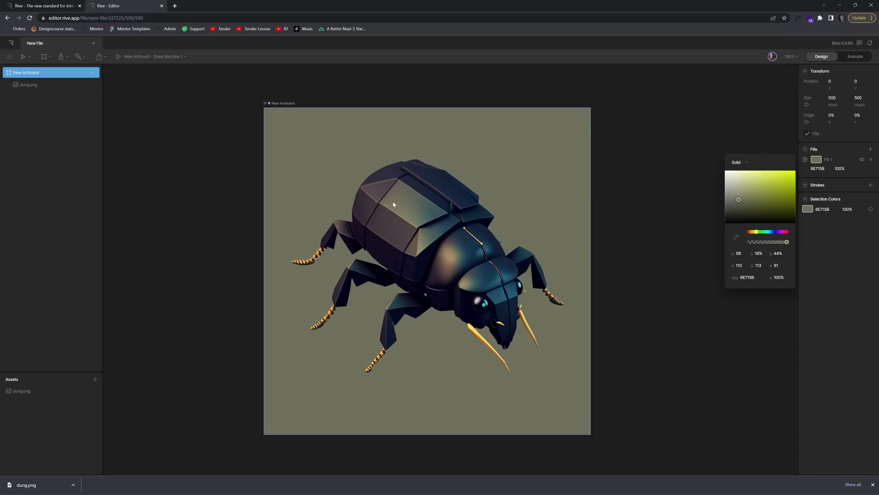
click(390, 147)
- Move the beetle image slightly down so it sits centered on the artboard
key(ctrl+1)
mouse_move(386, 205)
mouse_down()
mouse_move(407, 180)
mouse_move(386, 206)
mouse_up()
key(Escape)
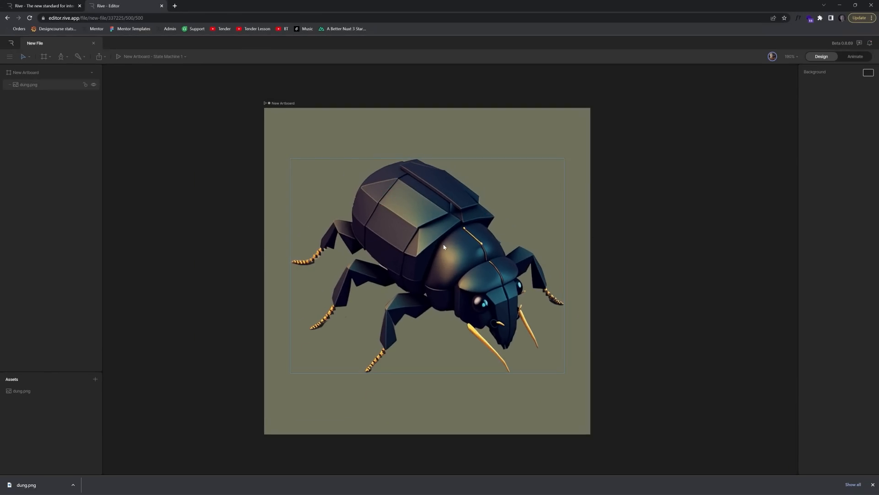
click(442, 249)
click(602, 221)
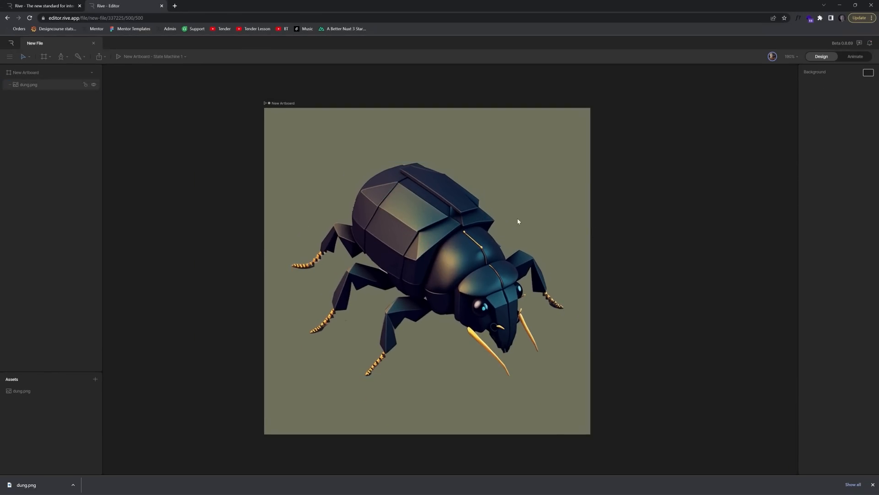
- Create a mesh for the beetle image and trace its contour from the upper shell notch around the far leg, head and antennae
click(436, 223)
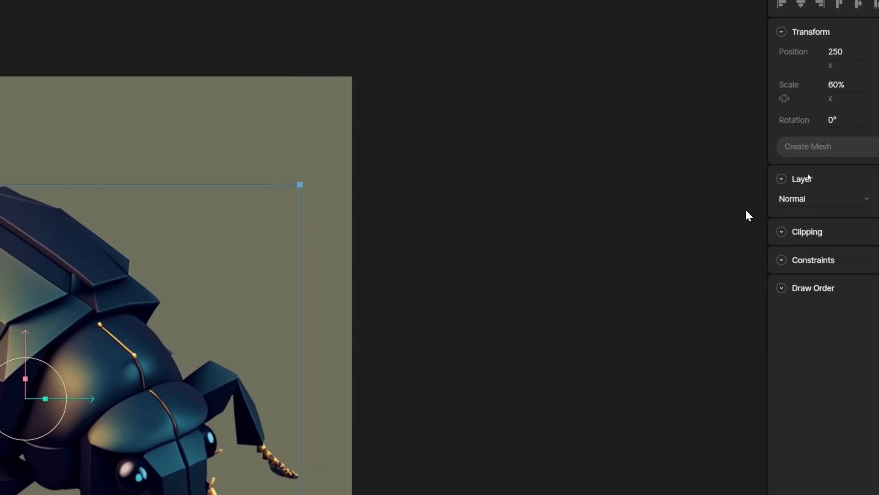
click(848, 146)
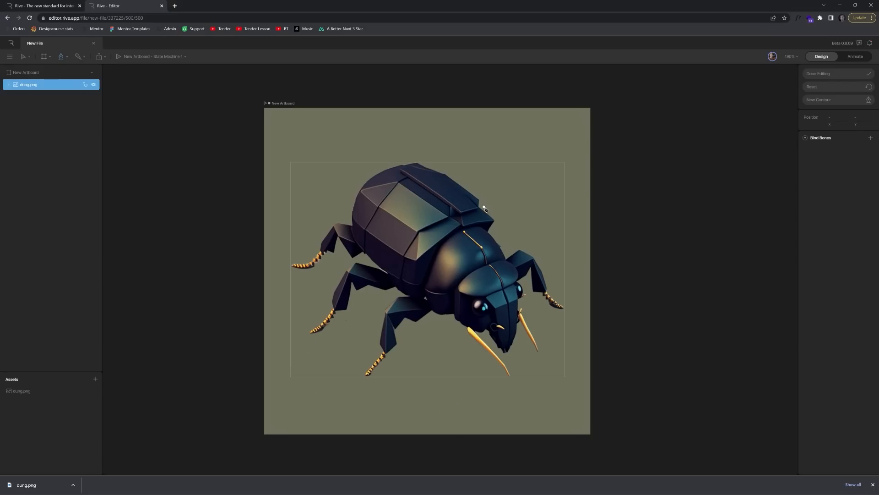
scroll(477, 223, up, 4)
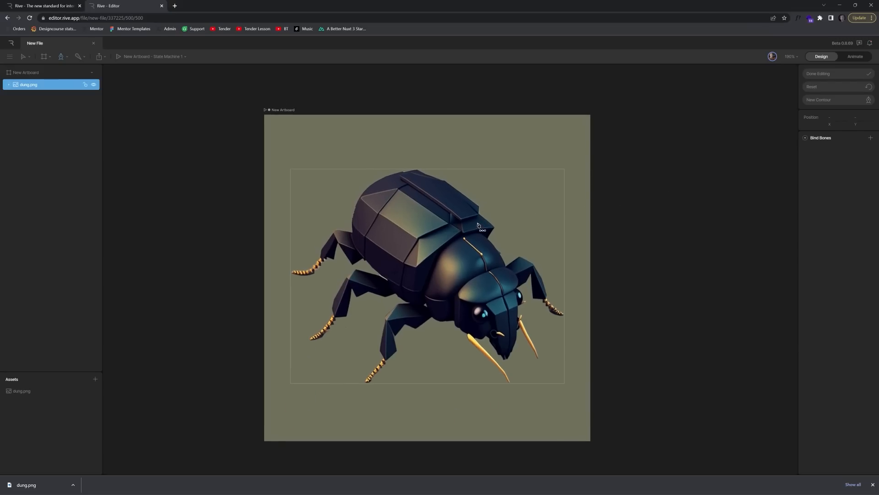
scroll(480, 235, up, 2)
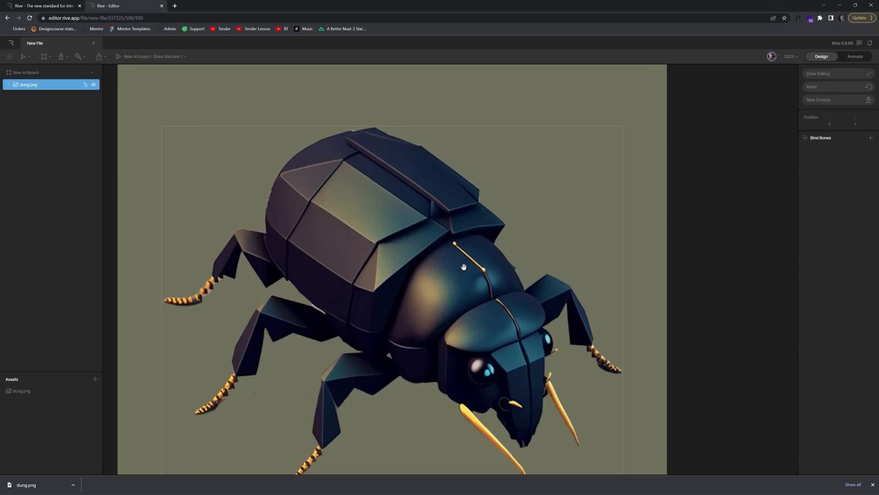
drag(464, 267, 489, 230)
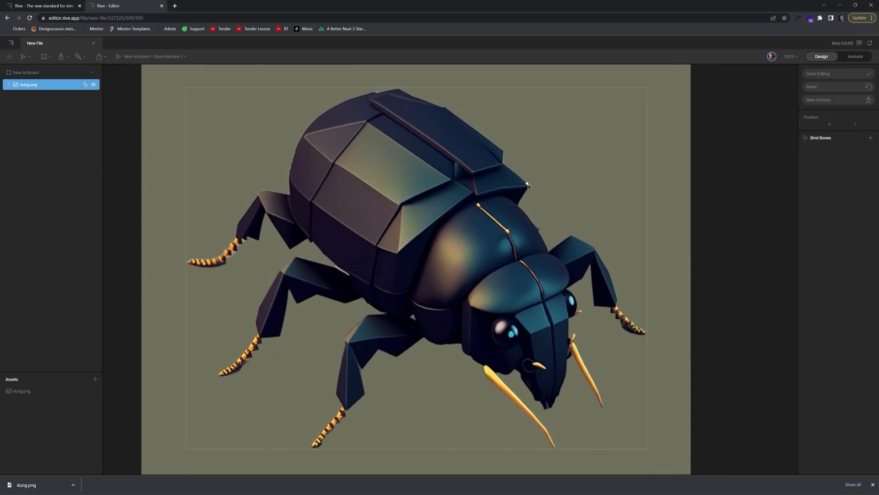
click(509, 163)
click(590, 280)
click(609, 410)
click(538, 434)
- Continue the mesh contour closely around the beetle's near front leg, from its underside around the foot to the body
click(400, 365)
click(369, 373)
click(373, 400)
click(352, 416)
click(321, 449)
click(302, 448)
click(336, 405)
click(329, 389)
click(341, 343)
click(343, 327)
click(365, 311)
click(362, 304)
- Continue the mesh contour around the beetle's middle leg, following its underside, foot and upper edge back to the body
click(343, 311)
click(316, 301)
click(300, 307)
click(290, 303)
click(285, 342)
click(267, 345)
click(242, 378)
click(213, 381)
click(213, 374)
click(253, 330)
click(255, 304)
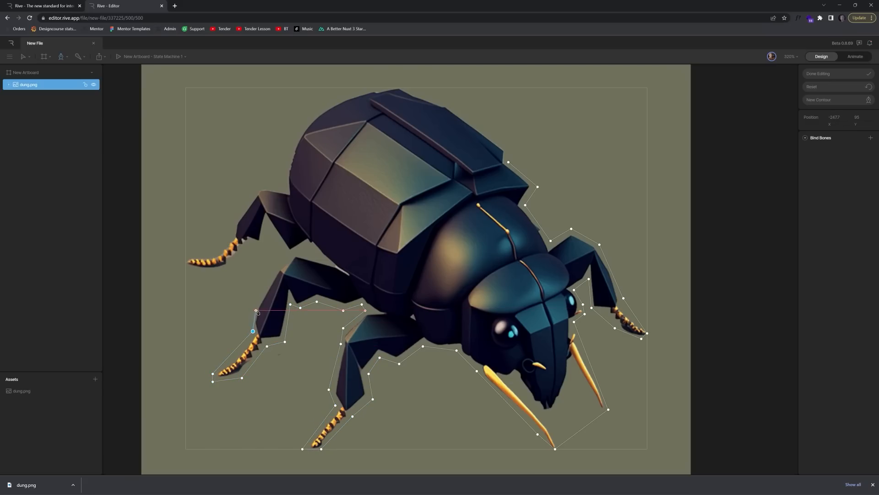
click(277, 265)
click(281, 262)
click(296, 254)
click(325, 259)
- Continue the mesh contour around the beetle's rear leg and foot, ending where the leg meets the shell
click(307, 242)
click(288, 254)
click(267, 223)
click(263, 248)
click(249, 245)
click(231, 267)
click(212, 271)
click(186, 268)
click(187, 256)
click(216, 251)
click(233, 235)
click(235, 219)
click(255, 190)
click(261, 185)
click(285, 187)
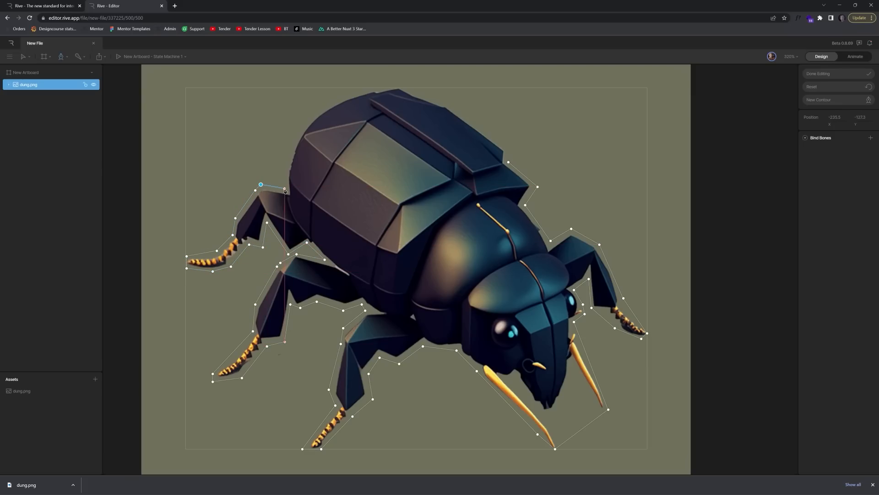
- Trace the mesh contour over the rounded shell and close it at the starting vertex
click(290, 148)
click(324, 99)
click(373, 88)
click(410, 87)
click(451, 104)
click(508, 163)
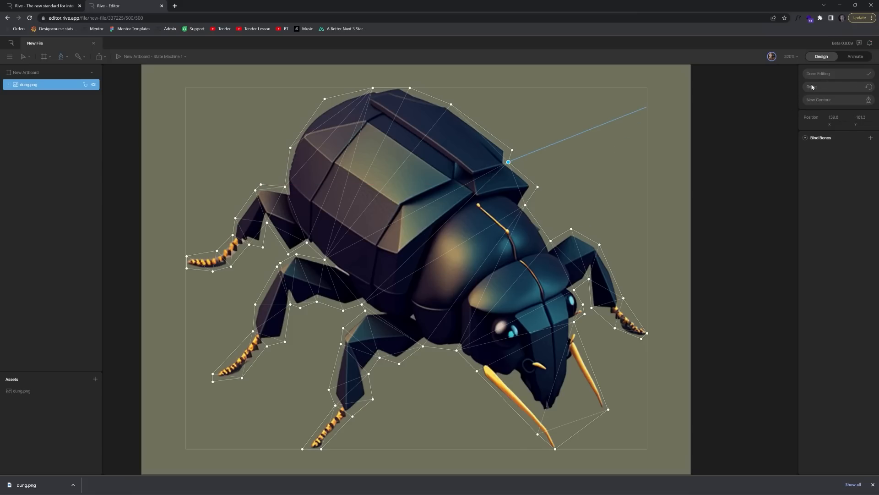
- Add an inner mesh edge along the shell's front seam, from its upper corner through a mid-back vertex to the middle leg joint
click(538, 188)
click(457, 203)
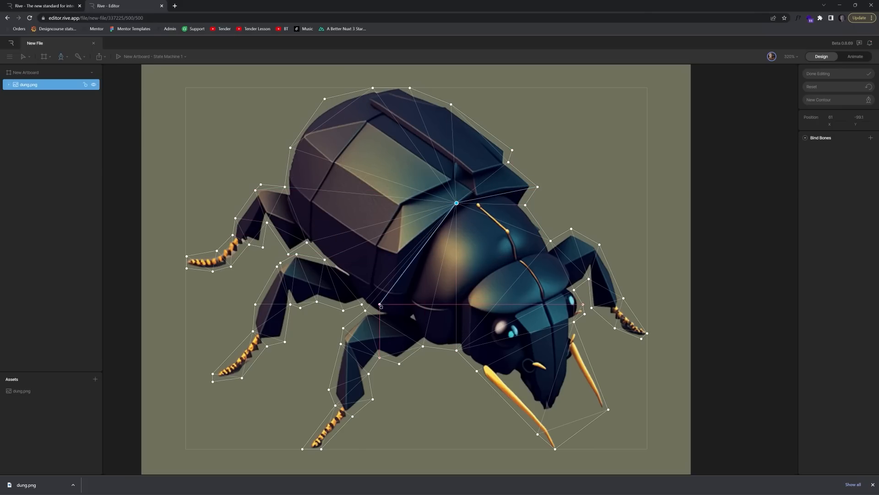
click(365, 310)
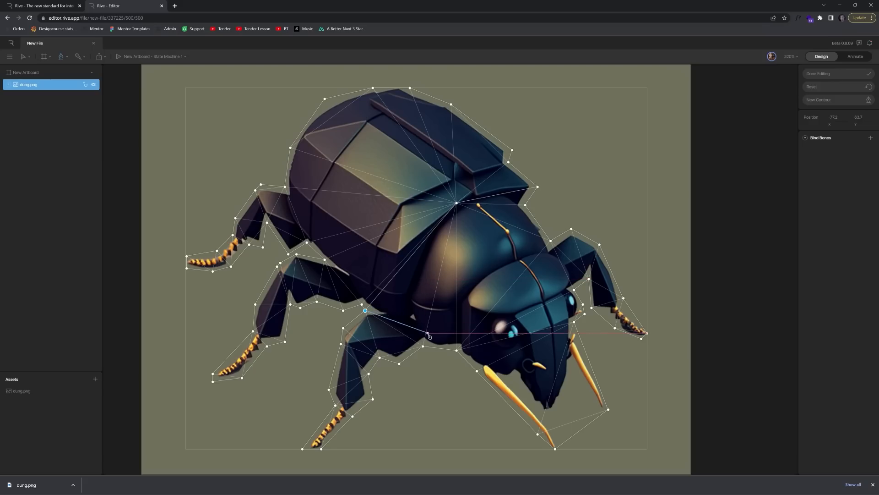
- Add inner mesh edges past the near front leg joint and from the neck's underside across the back to the far front leg, and finish mesh editing
click(422, 346)
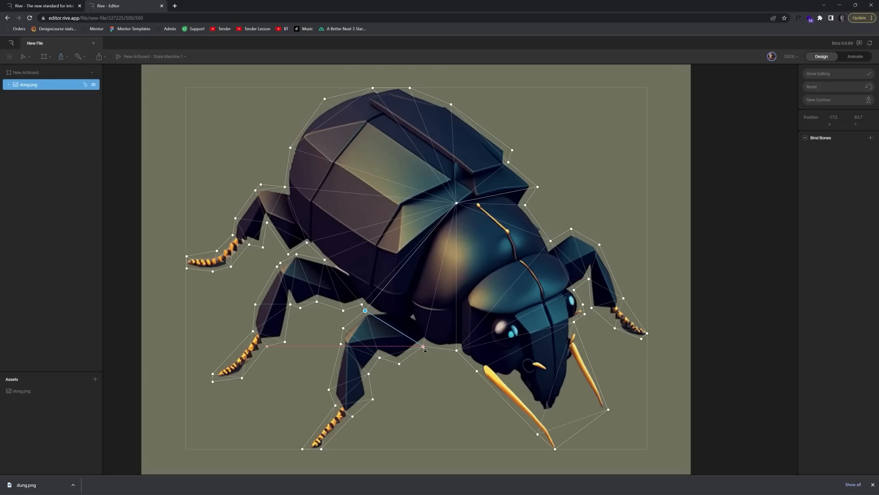
click(457, 351)
click(466, 290)
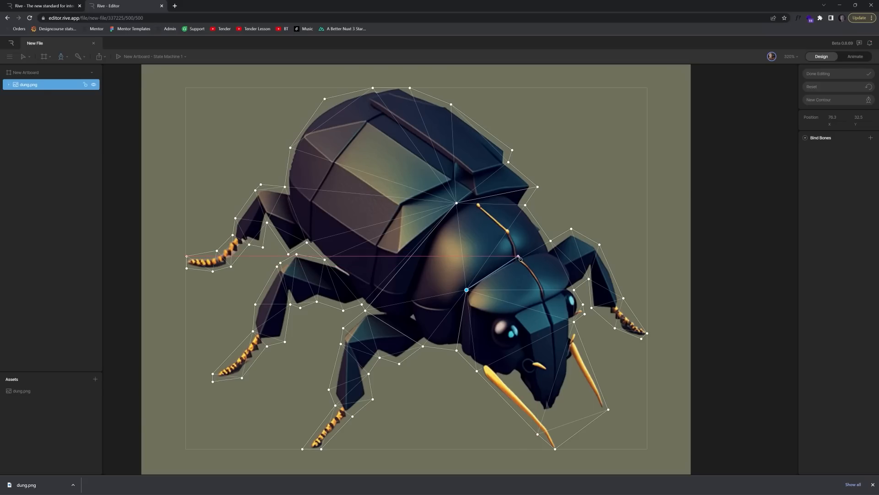
click(517, 256)
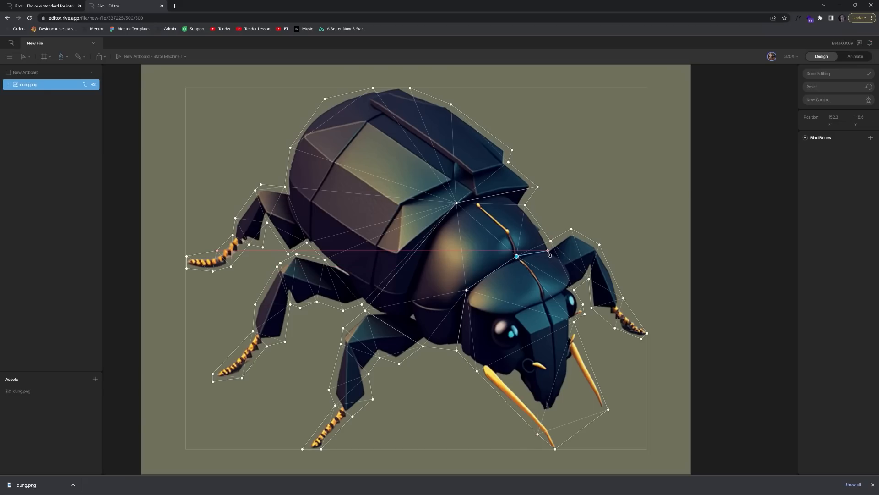
click(548, 250)
click(551, 241)
click(830, 77)
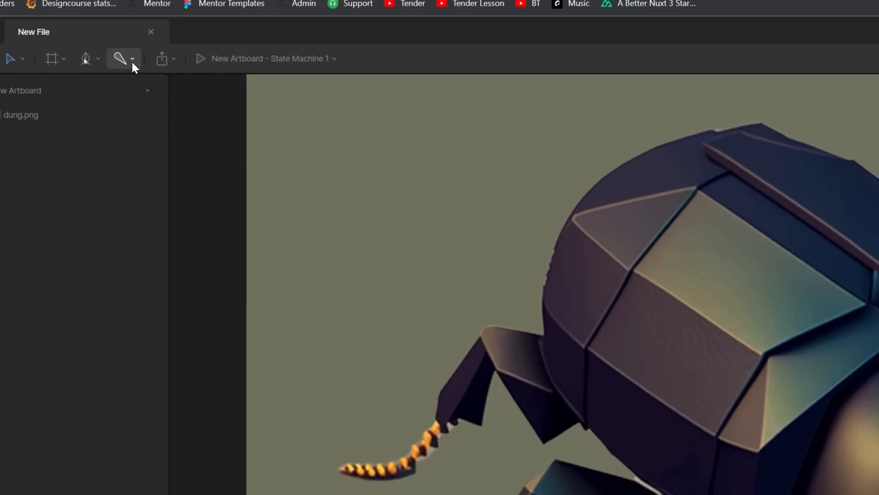
- Create a chain of three bones along the beetle's centre line, from the shell's rear through the thorax to the lower head
click(133, 63)
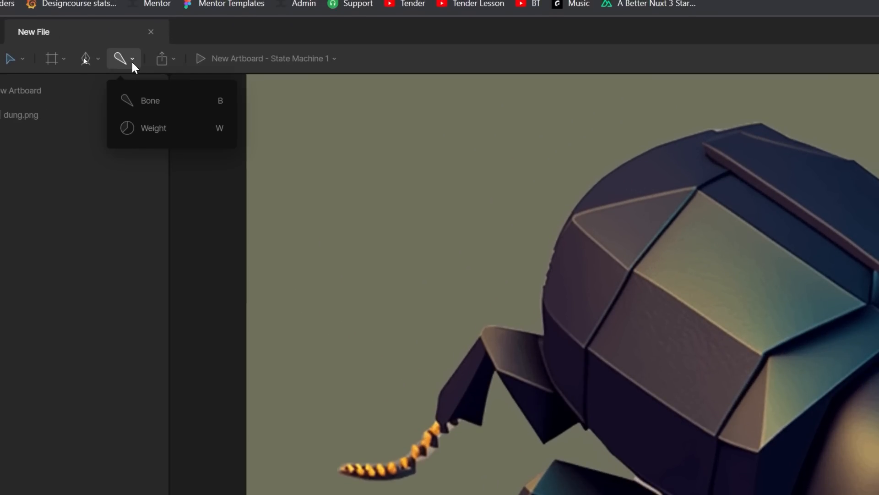
click(147, 98)
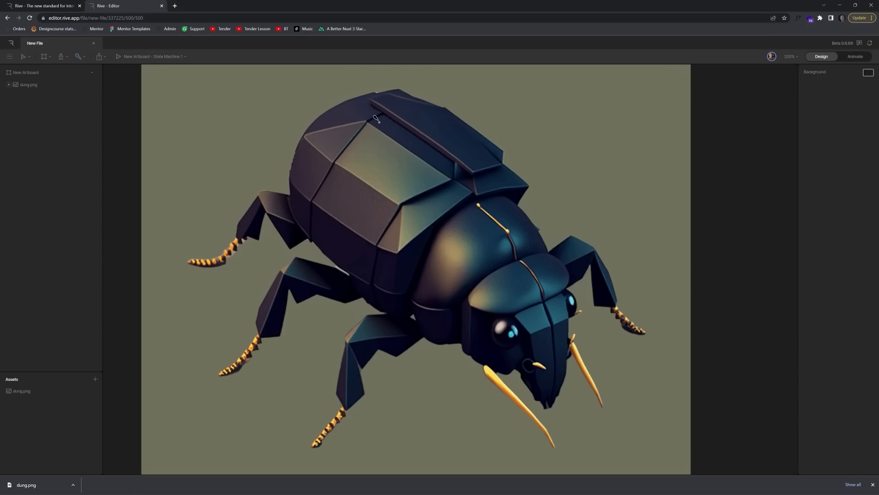
drag(379, 122, 472, 193)
click(473, 194)
click(521, 261)
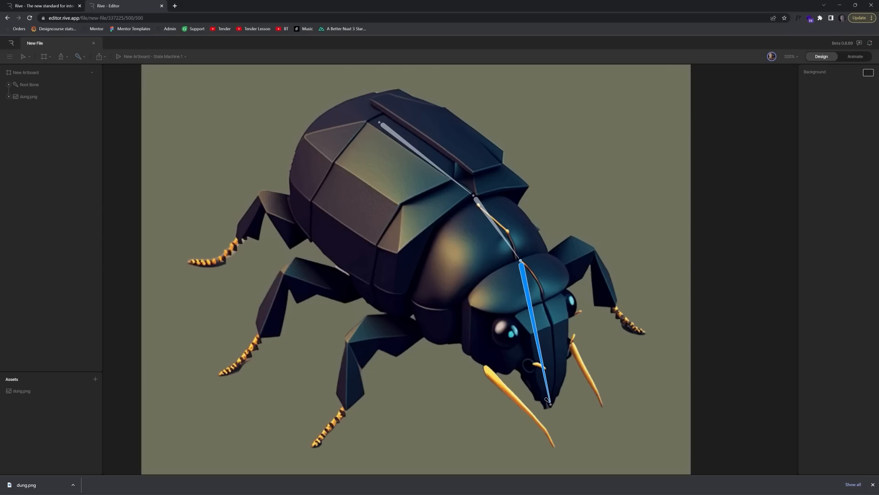
click(556, 377)
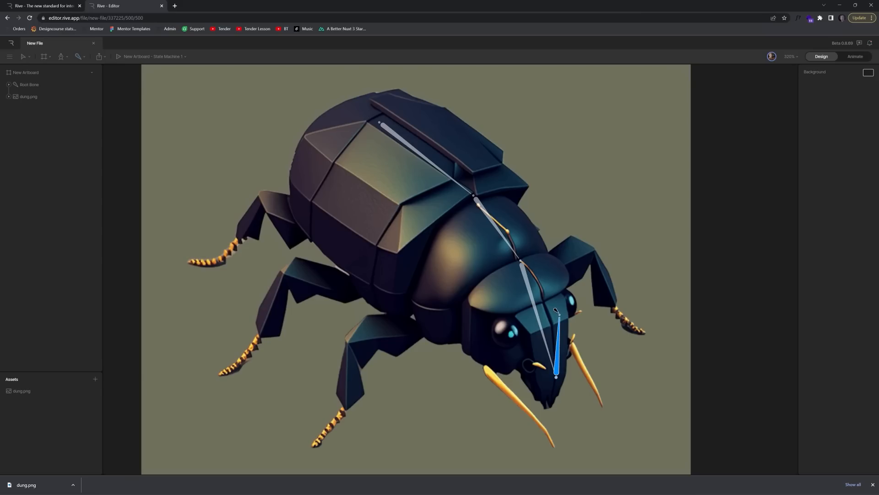
key(Escape)
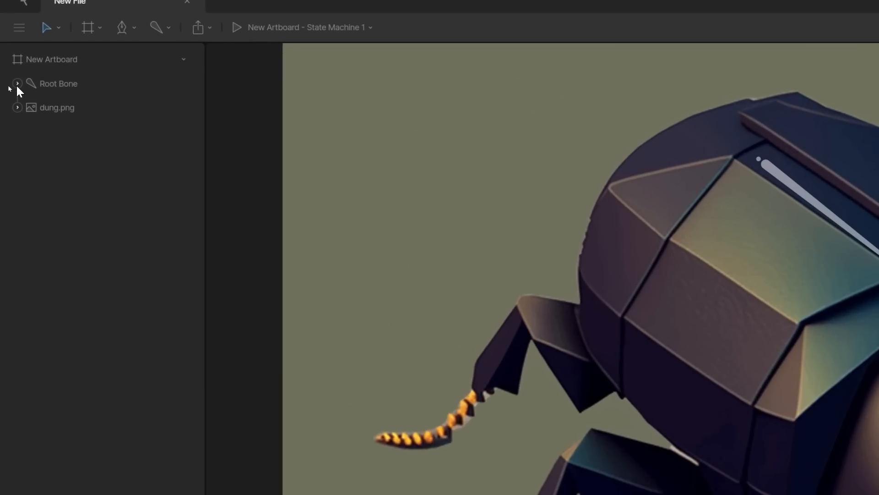
- Expand the bone hierarchy and try rotating the root bone in the shell, undoing the rotation
click(8, 85)
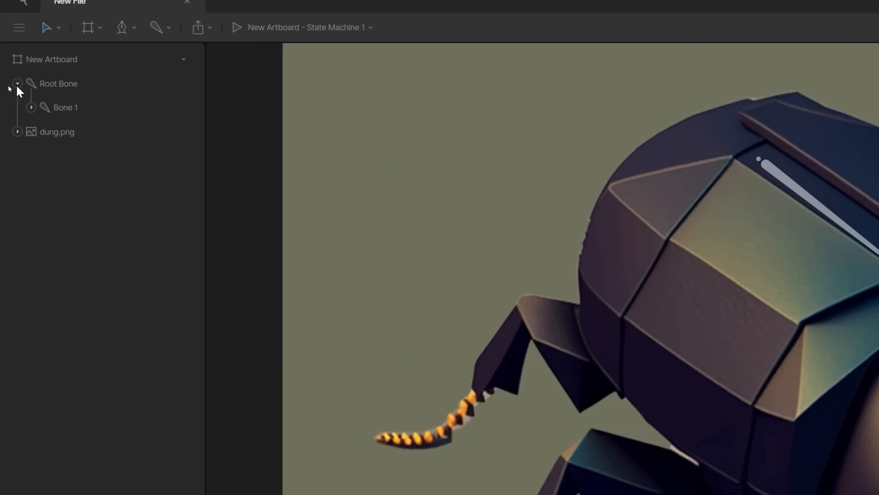
click(31, 108)
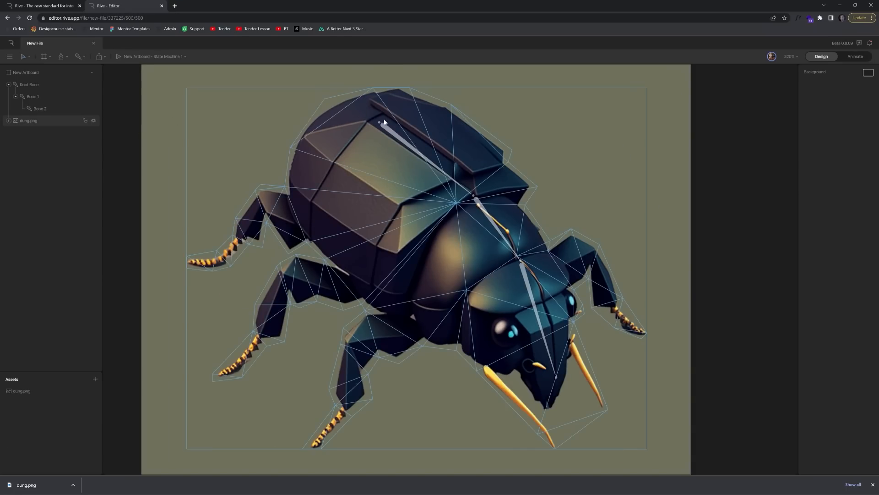
click(770, 174)
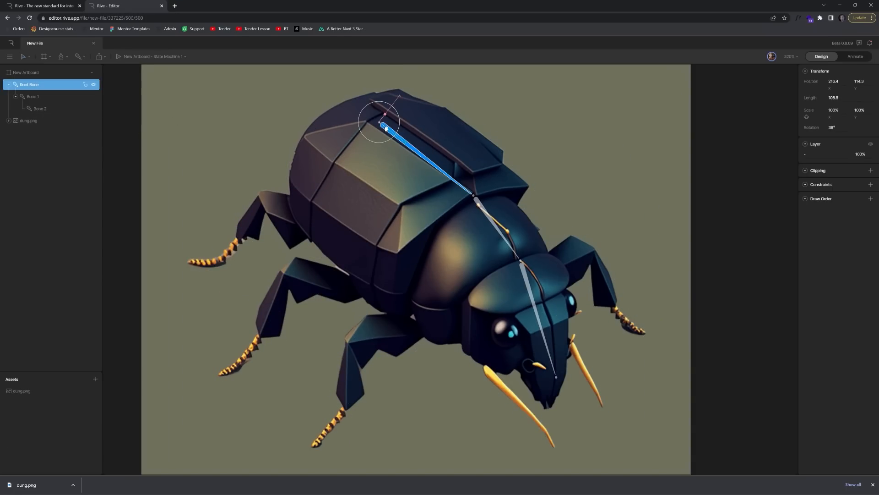
scroll(386, 127, down, 1)
drag(397, 108, 395, 124)
key(ctrl+z)
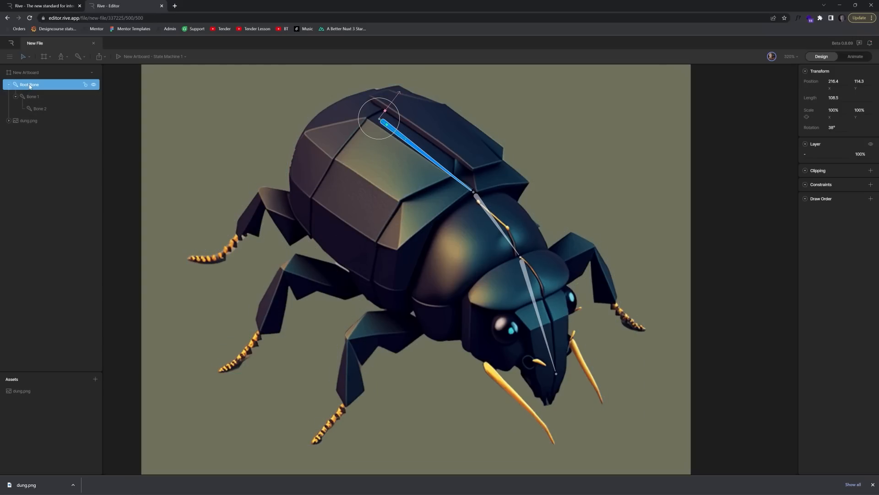
- Try rotating Bone 1 in the thorax about its joint, undo the rotation and clear the selection
click(488, 211)
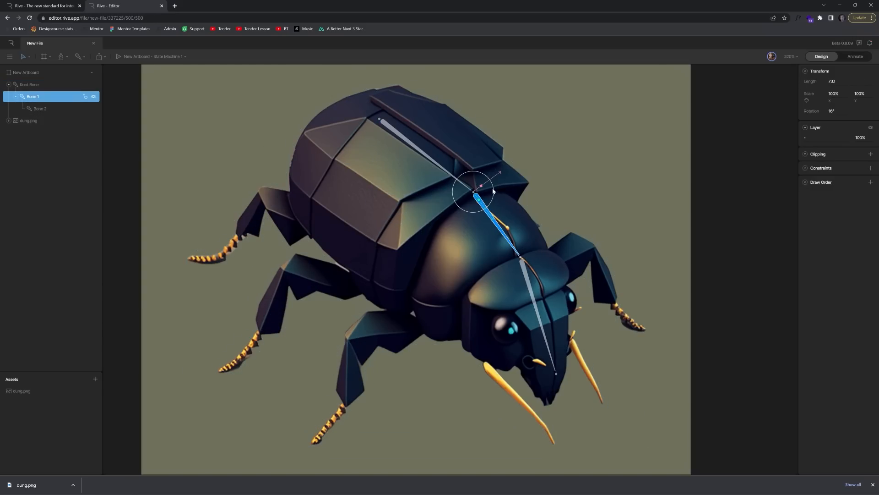
drag(494, 192, 493, 198)
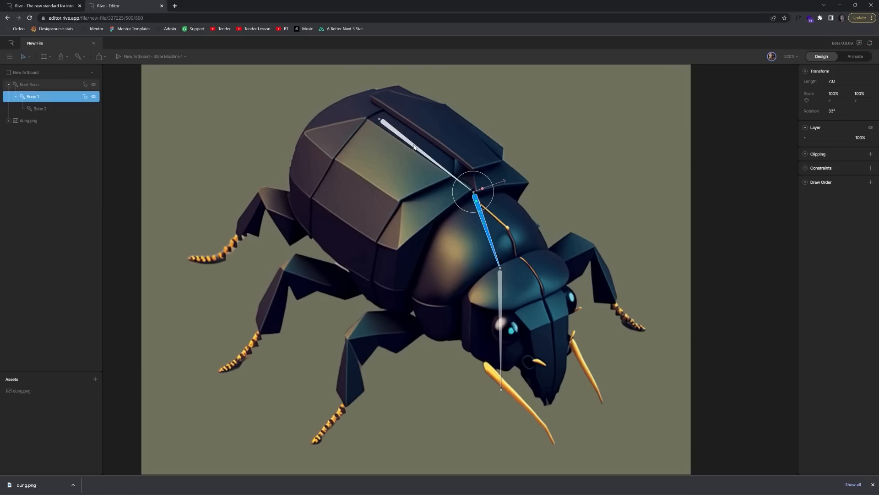
key(ctrl+z)
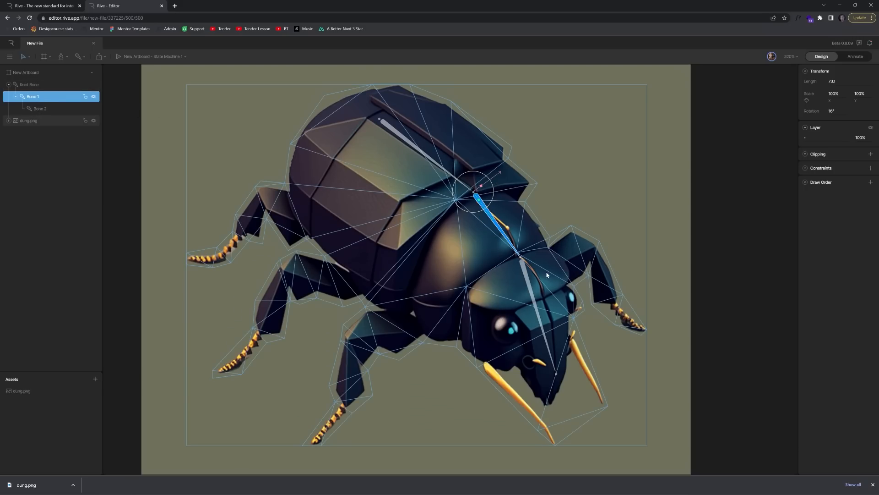
click(554, 153)
click(426, 157)
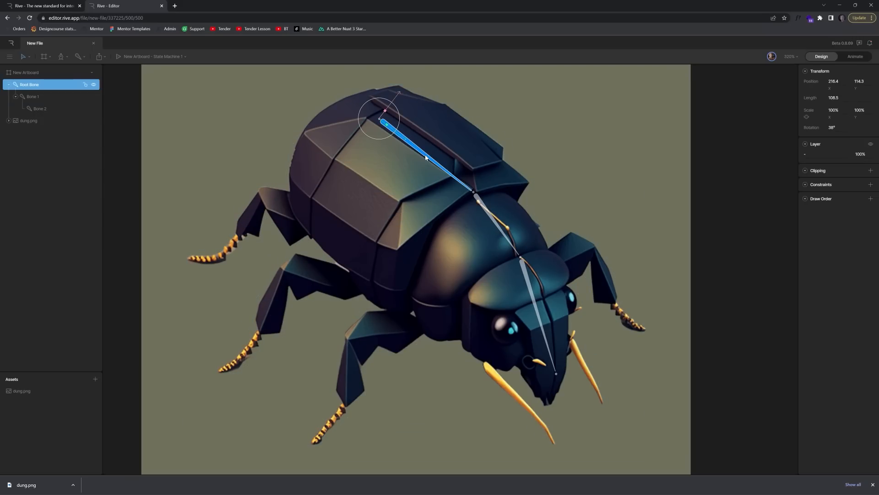
click(228, 139)
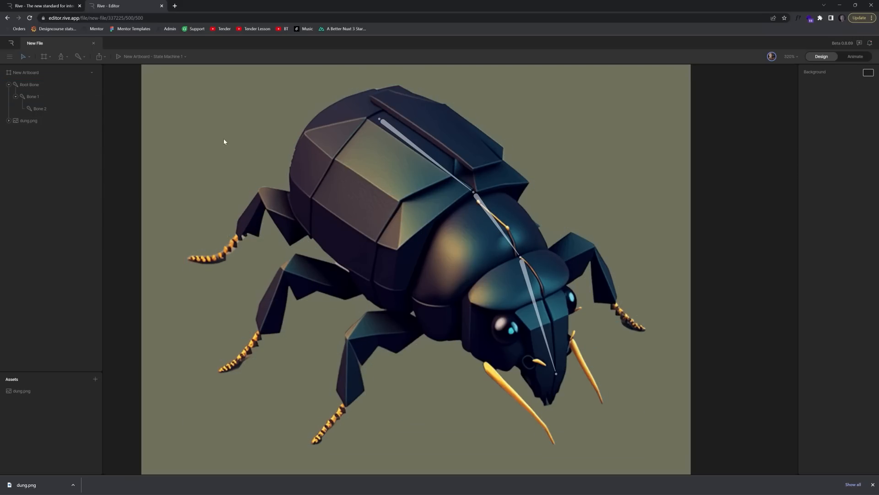
- Create a two-bone chain in the right back leg, from its body joint through the knee to the foot
click(79, 60)
click(295, 218)
click(261, 201)
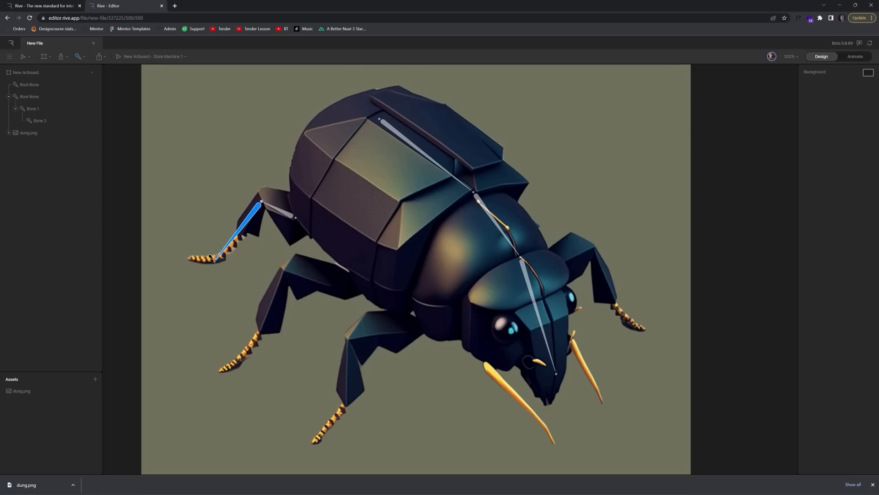
click(208, 264)
key(Escape)
- Rename the root bone of the central body chain as Body
click(29, 86)
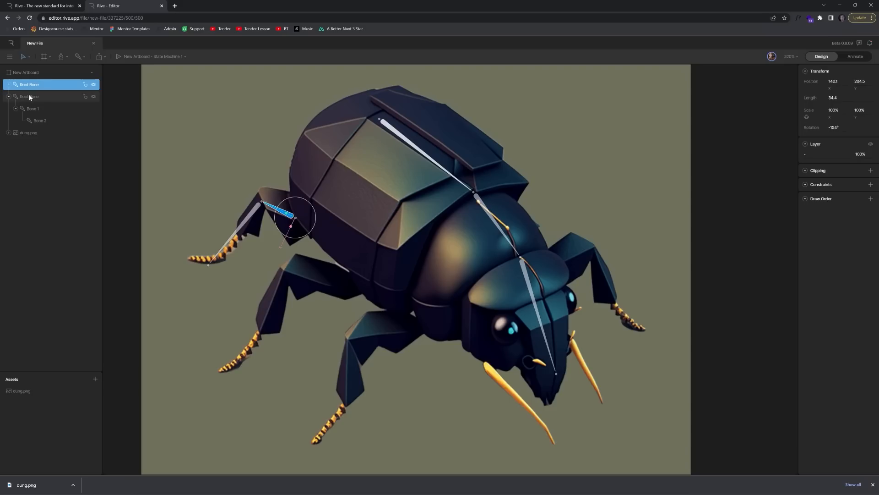
click(30, 96)
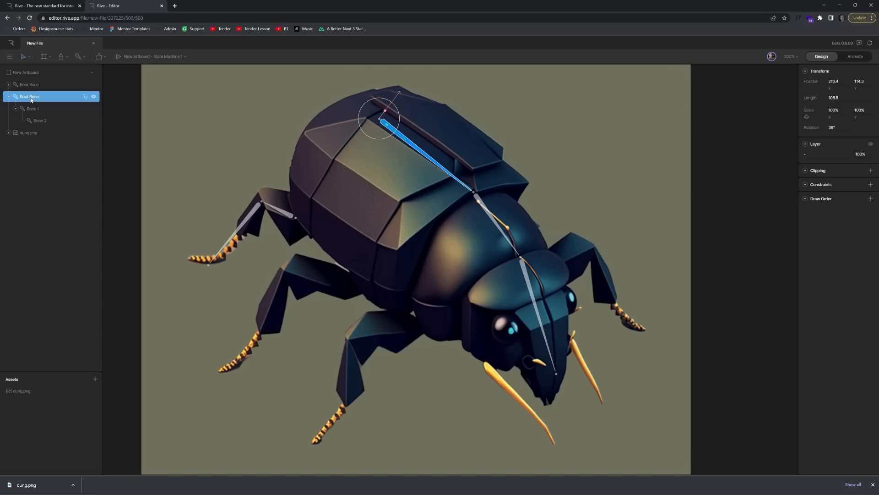
double_click(31, 98)
text(Body)
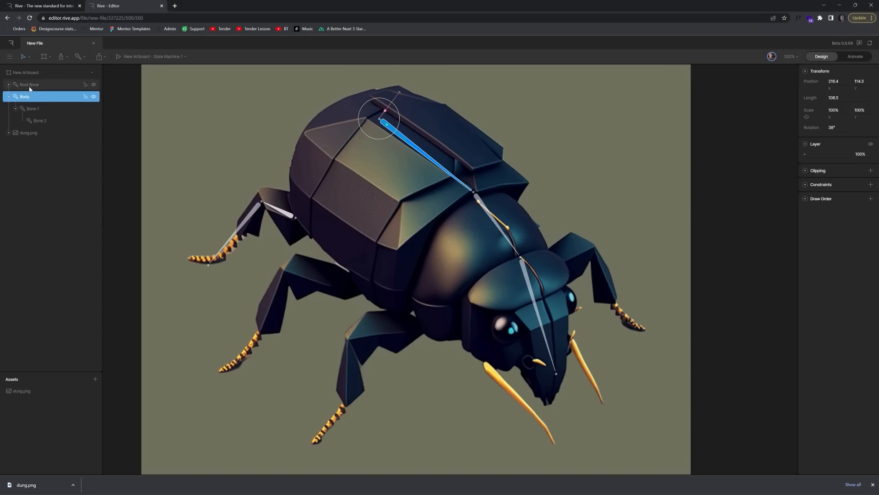
- Rename the back leg's root bone as Right Back Leg and clear the selection
double_click(30, 85)
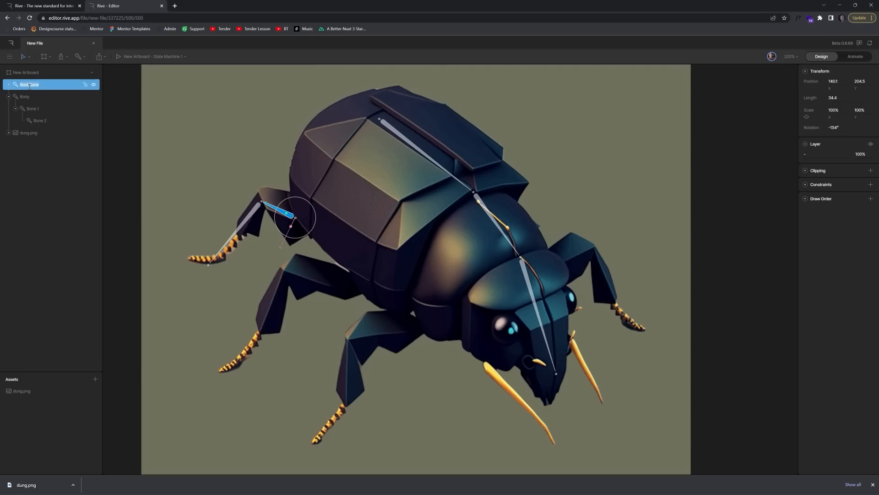
text(Right Back)
key(Escape)
click(129, 163)
- Create a two-bone chain in the right middle leg, from its body joint through the knee to the foot
click(81, 56)
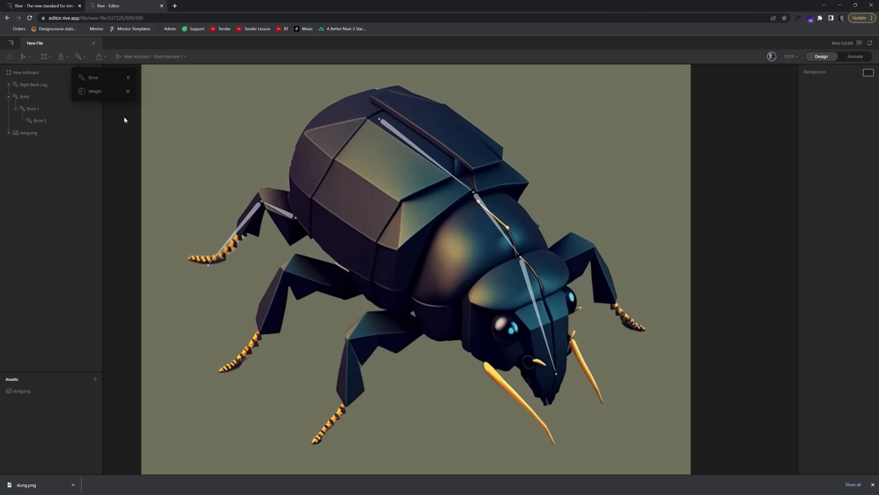
click(90, 76)
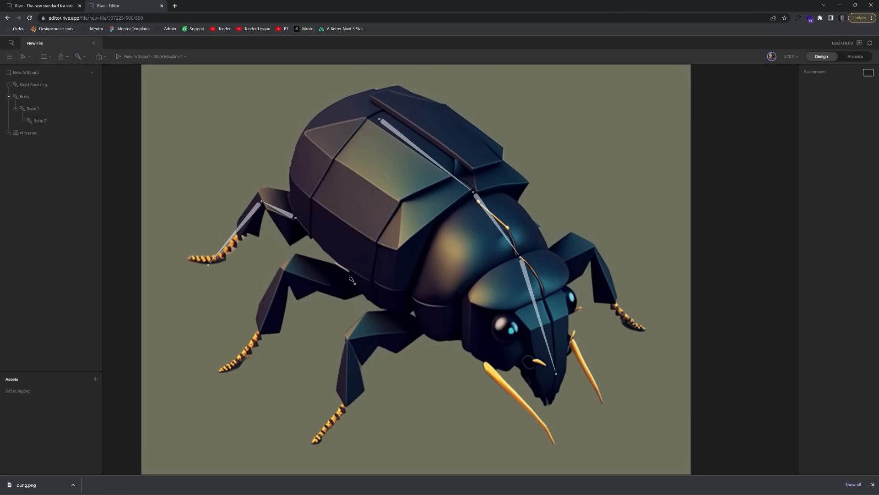
drag(355, 283, 284, 268)
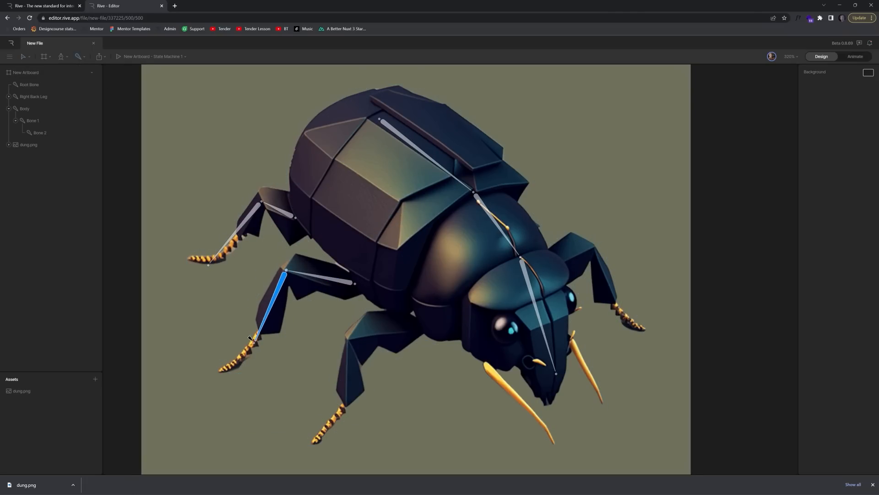
click(232, 367)
key(Escape)
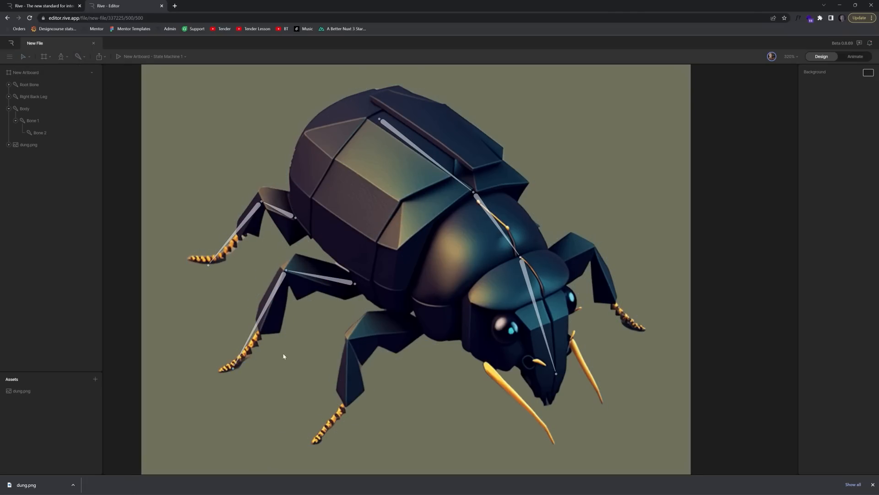
- Rename the middle leg's root bone as Right Middle Leg
click(27, 85)
click(27, 85)
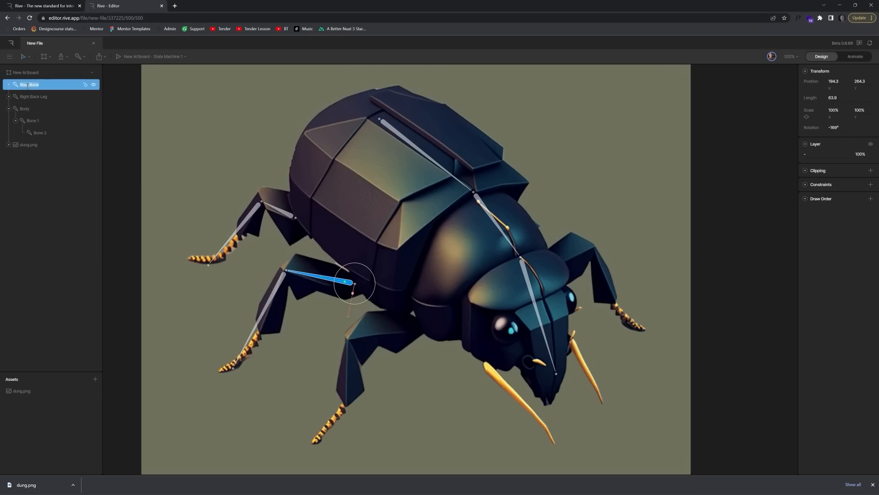
text(Right Middle Leg)
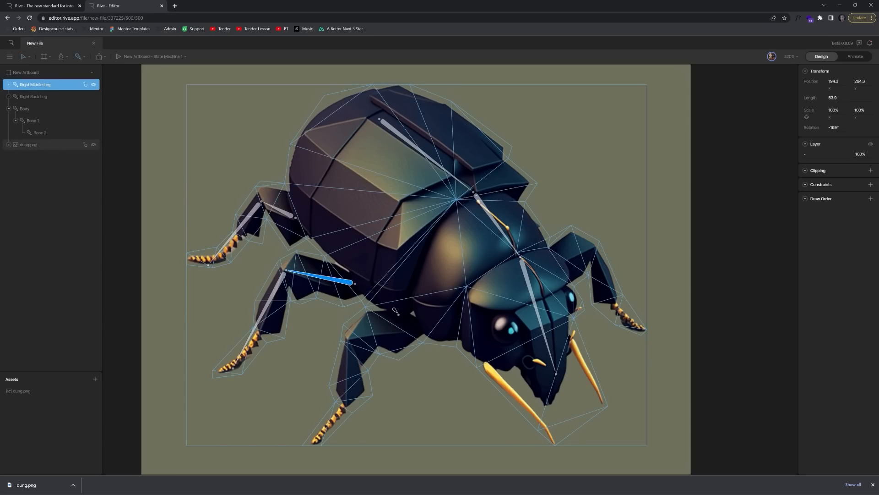
- Create a two-bone chain in the right front leg, from its body joint through the knee to the foot
click(405, 324)
click(348, 340)
click(316, 440)
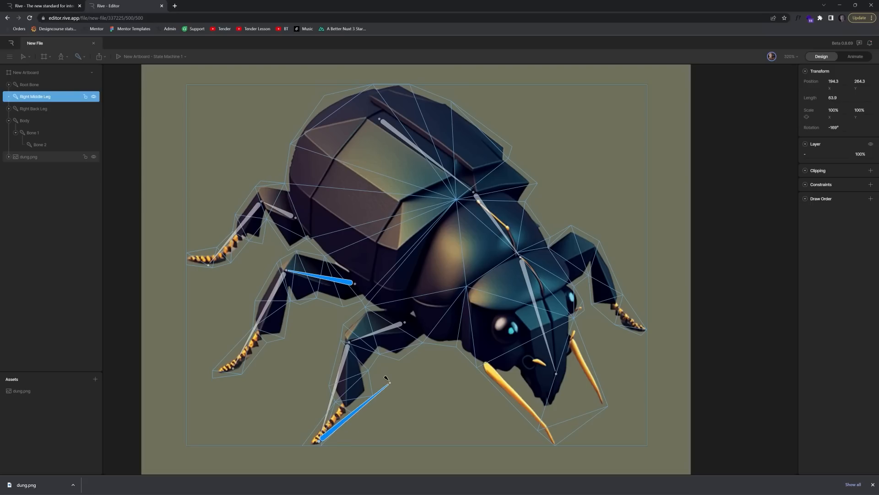
key(Escape)
- Rename the new front leg's root bone as Right Front Leg and clear the selection
click(391, 328)
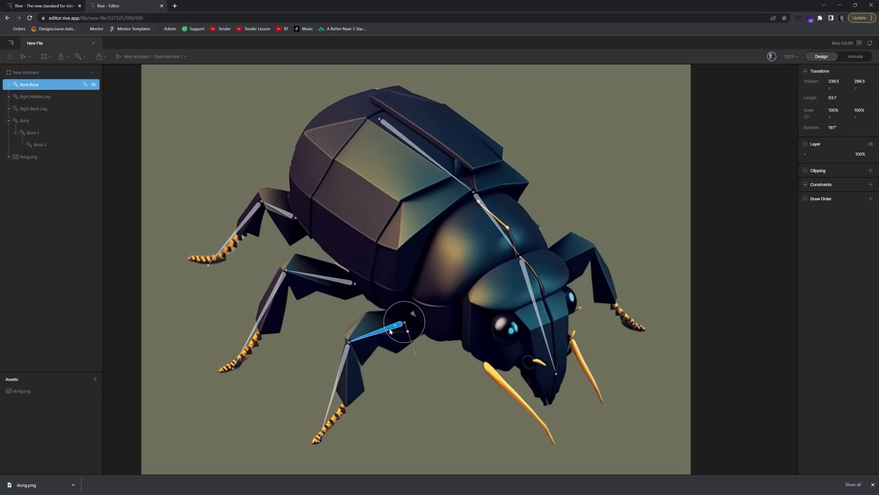
double_click(31, 84)
text(R)
click(600, 190)
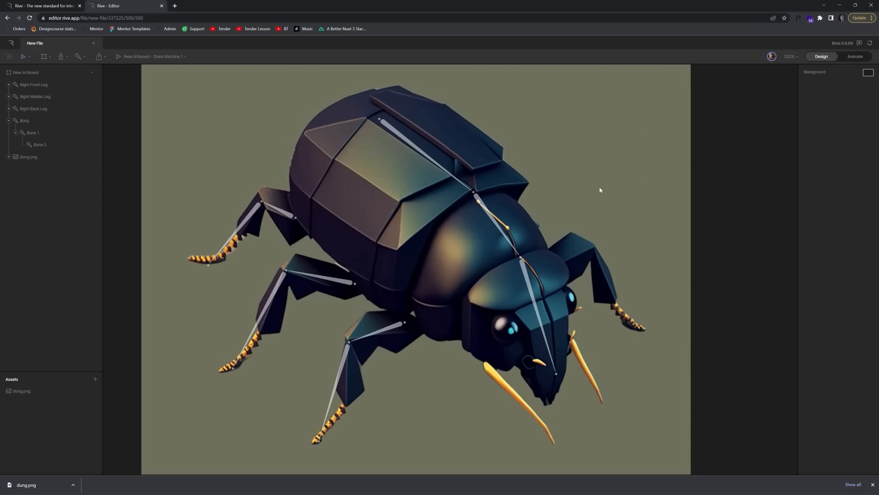
- Create a two-bone chain in the far front leg beside the head, from its body joint through the knee to the foot
click(562, 259)
click(594, 246)
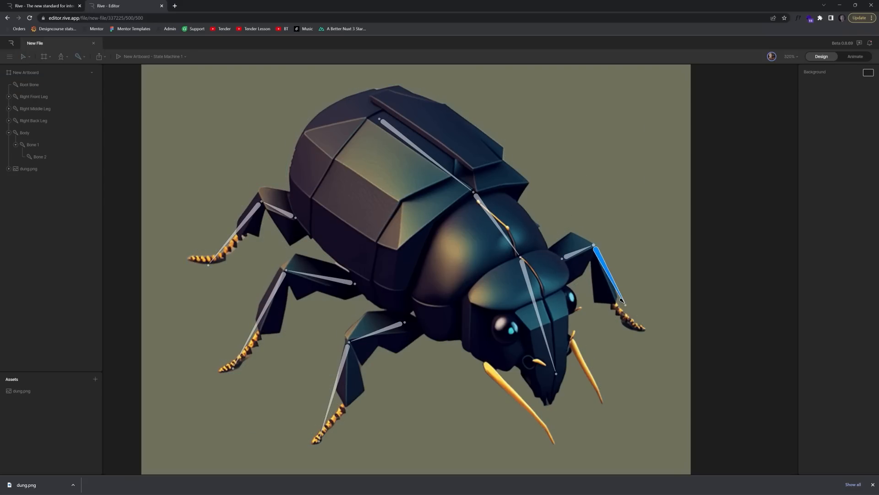
click(639, 327)
key(Escape)
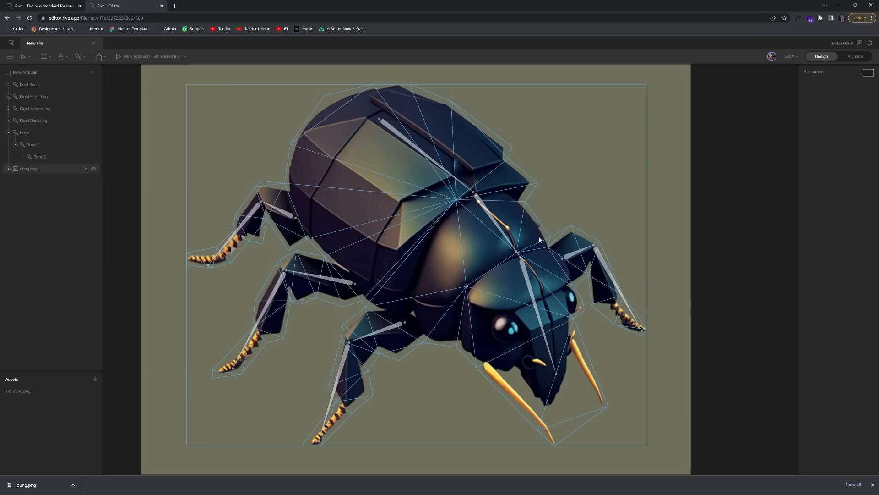
- Rename the far front leg's root bone as Left Front Leg and clear the selection
double_click(31, 86)
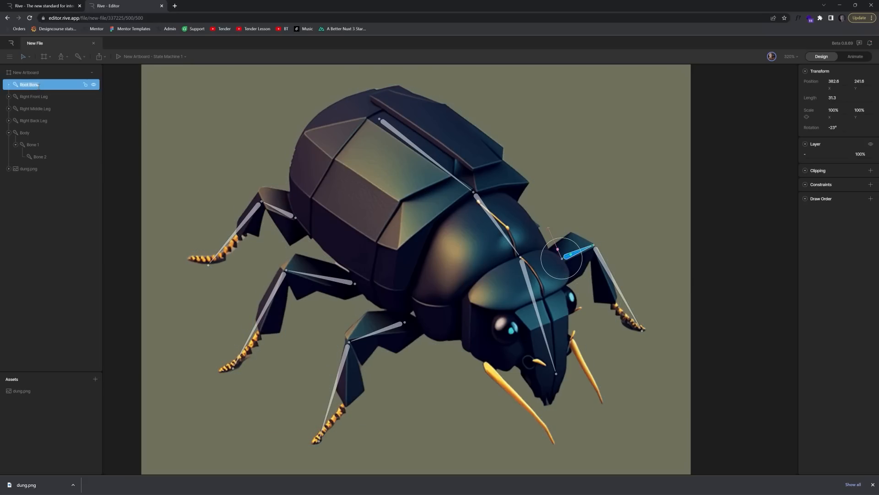
text(Left Front Leg)
key(Return)
click(668, 158)
- Open the beetle image's mesh for editing and select all of its vertices
scroll(651, 170, down, 3)
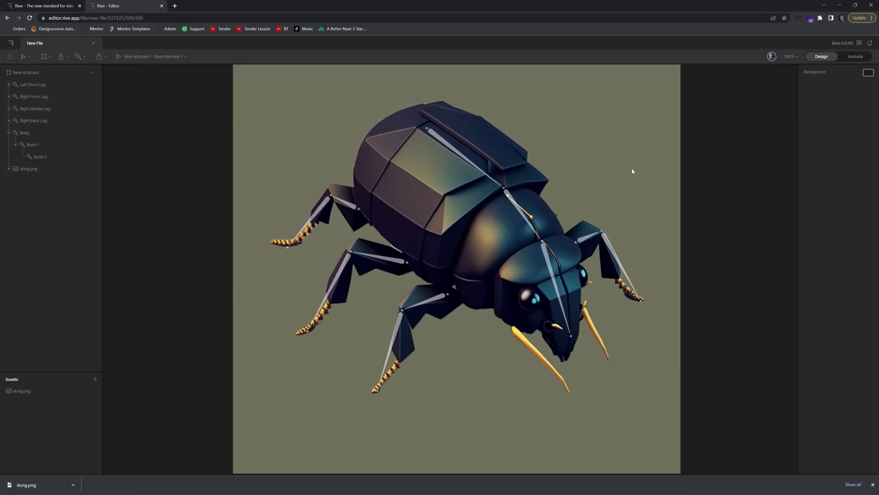
drag(614, 163, 579, 169)
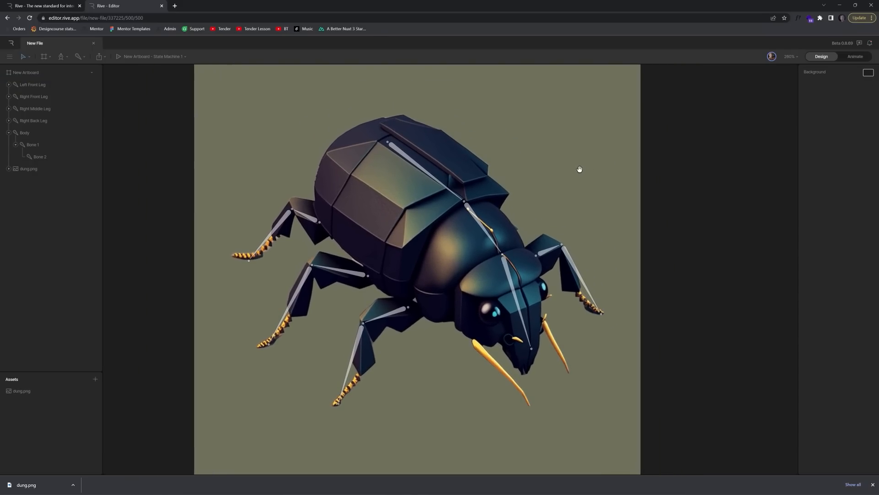
click(443, 156)
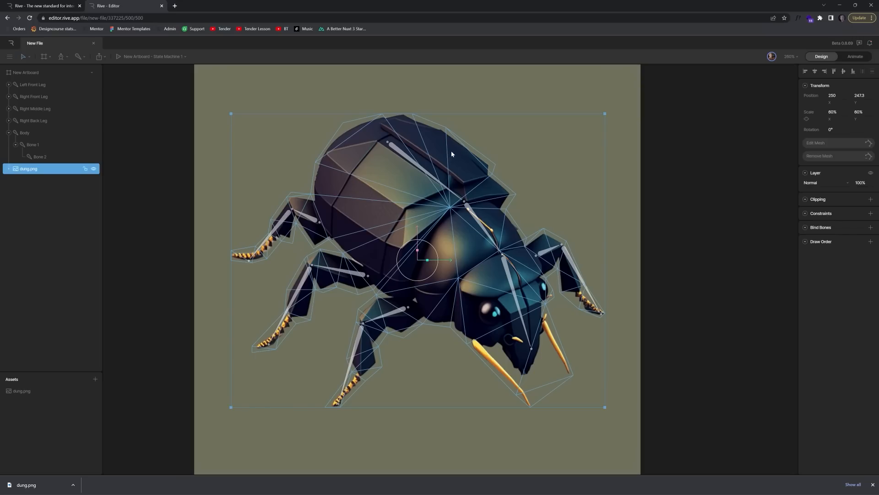
click(485, 101)
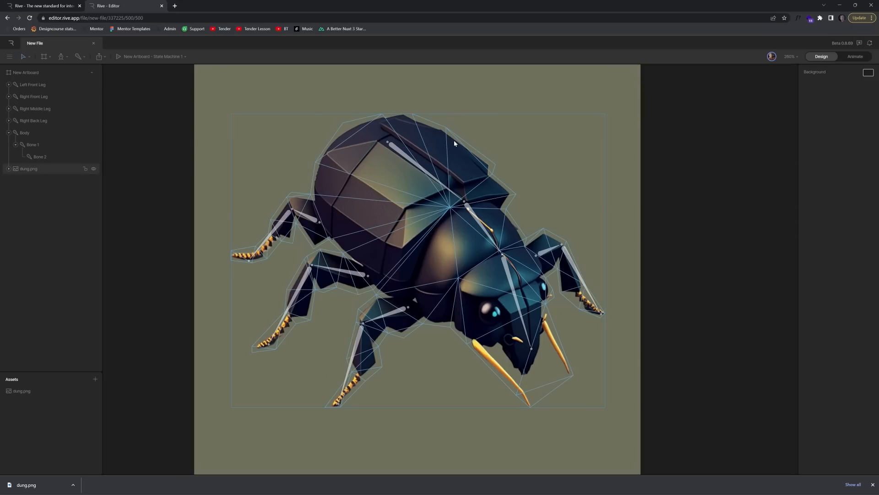
click(485, 177)
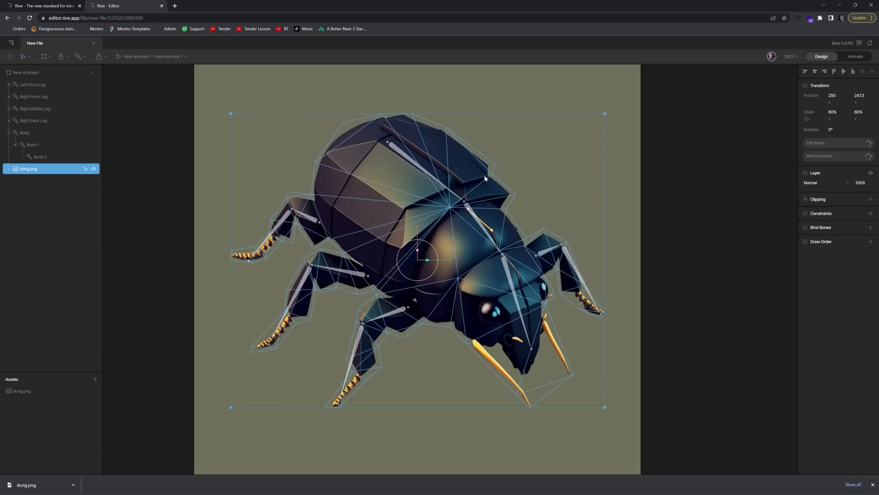
double_click(485, 177)
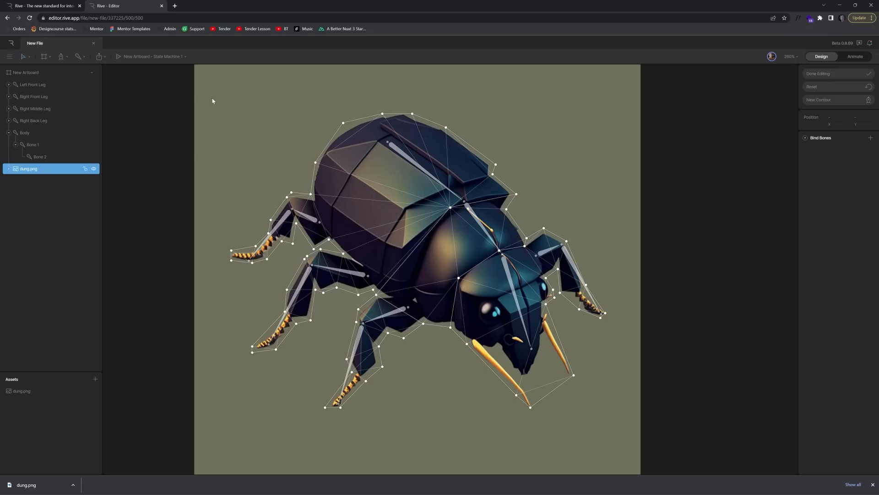
drag(214, 95, 622, 417)
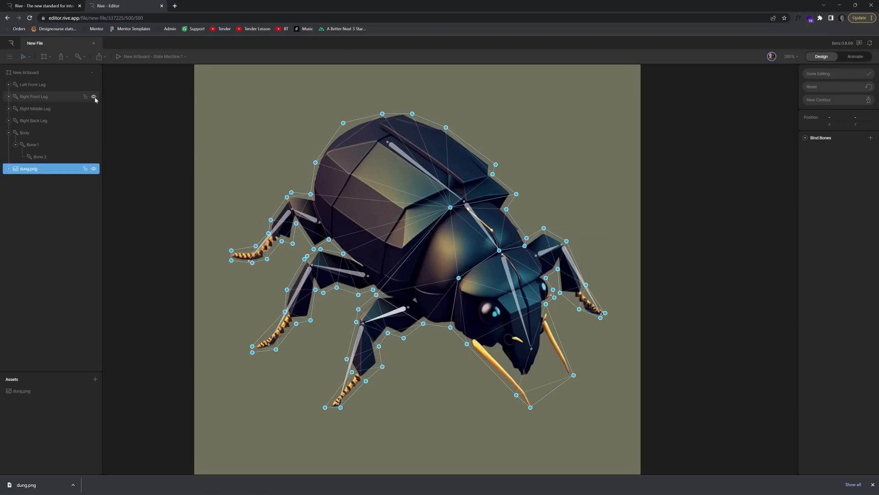
- Bind the beetle mesh to every body and leg bone, including all child bones, and finish editing the mesh
click(871, 138)
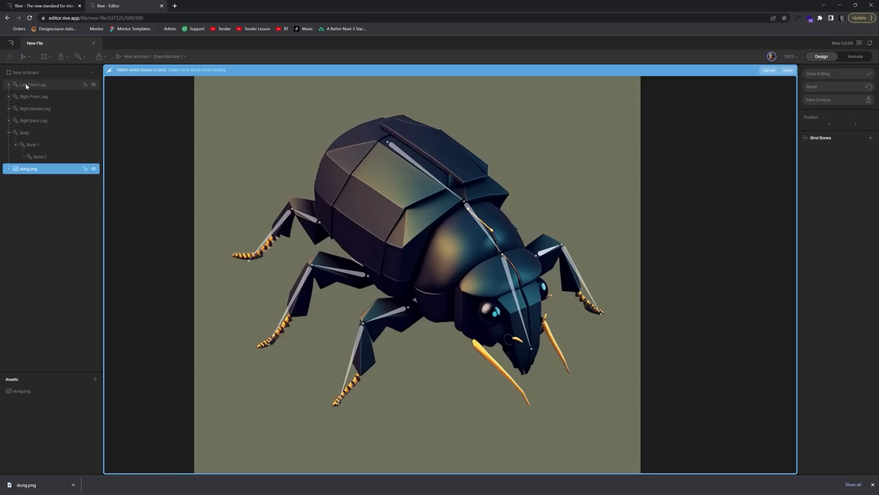
click(8, 84)
click(8, 108)
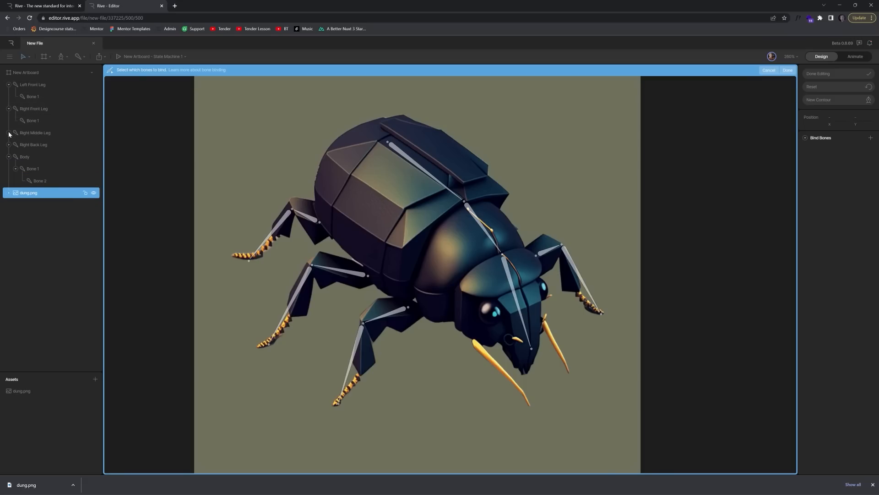
click(9, 132)
click(9, 157)
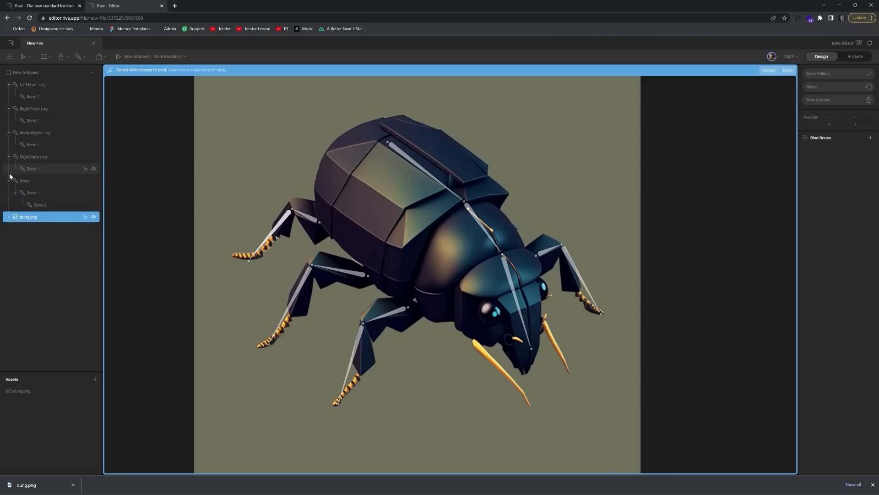
click(32, 87)
shift+click(35, 205)
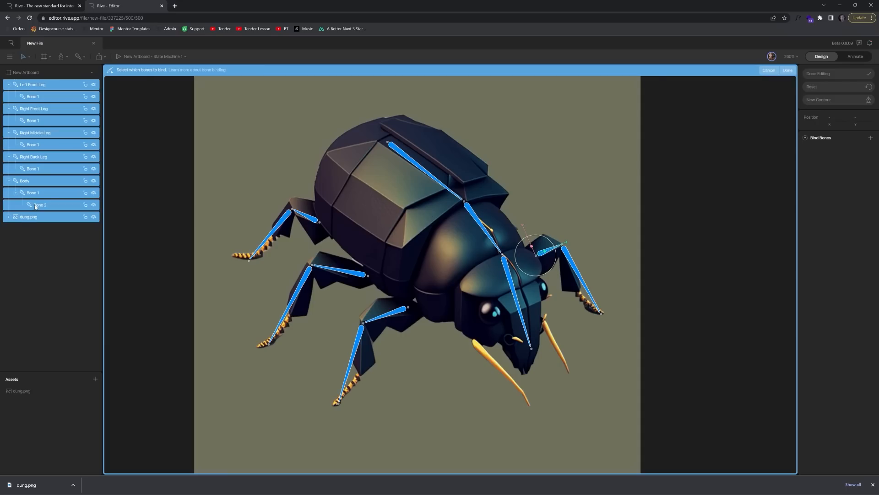
click(787, 70)
key(Escape)
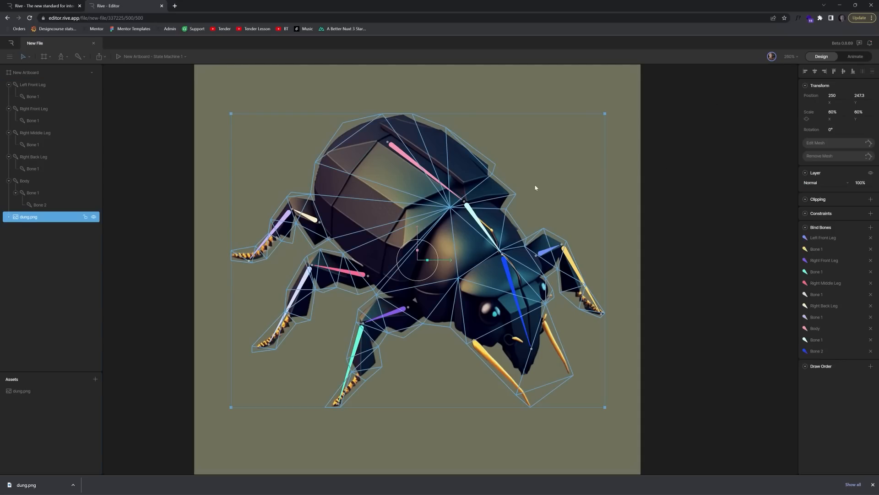
- Check the bone weights of several mesh vertices and try rotating the Left Front Leg bone to test the binding
key(Return)
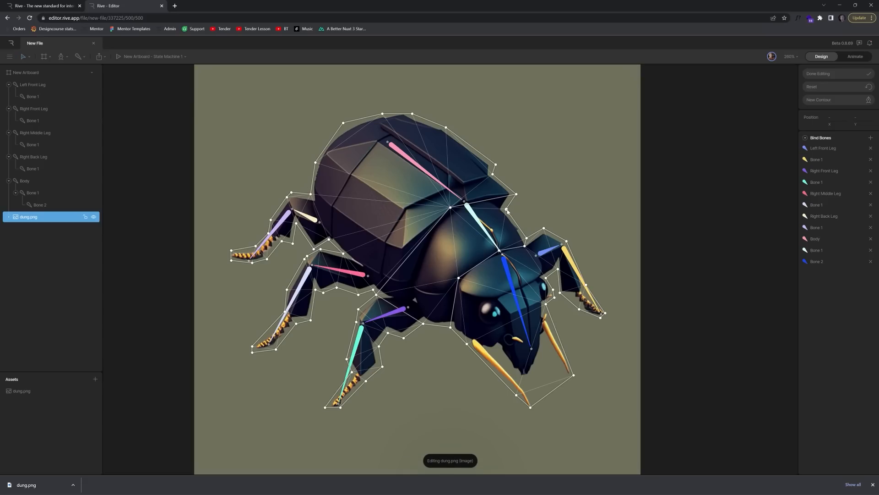
click(544, 228)
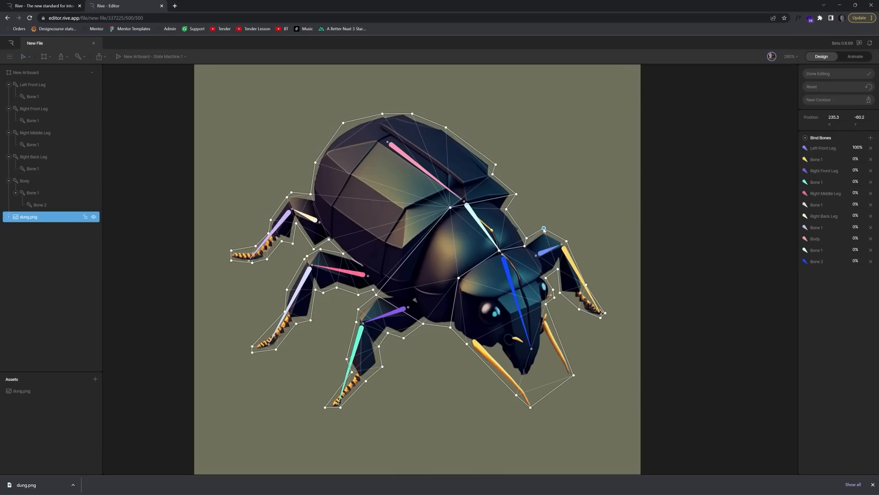
click(493, 174)
click(446, 128)
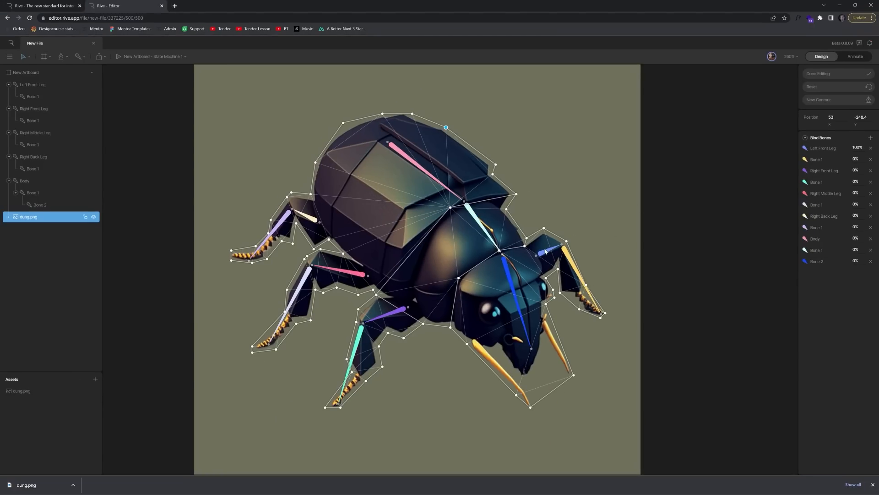
click(545, 252)
click(46, 259)
click(546, 253)
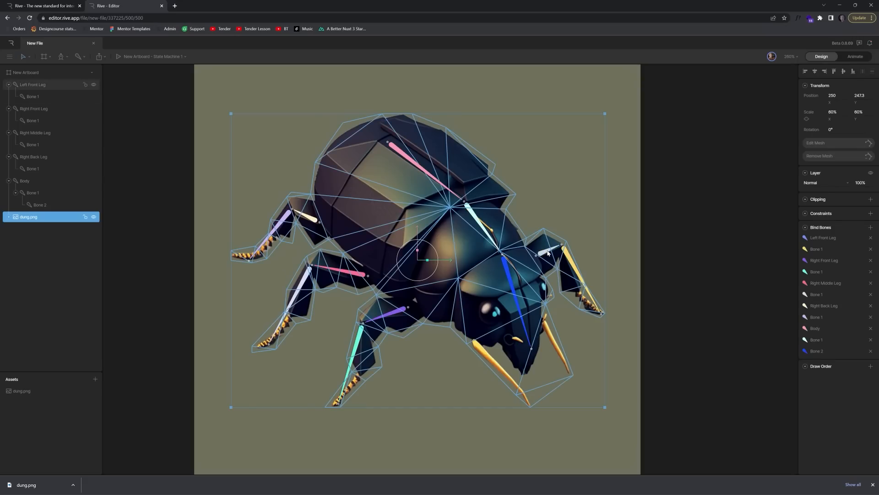
click(549, 253)
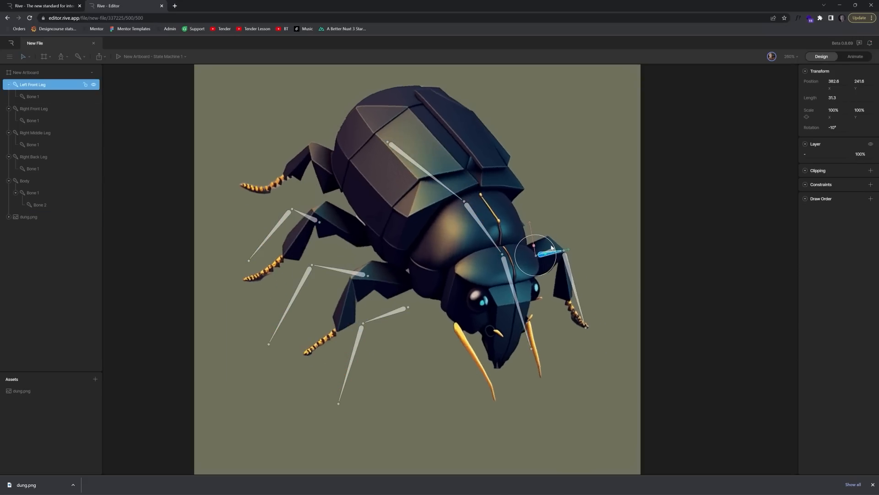
mouse_move(552, 248)
mouse_down()
mouse_move(554, 215)
mouse_move(559, 242)
mouse_move(552, 235)
mouse_up()
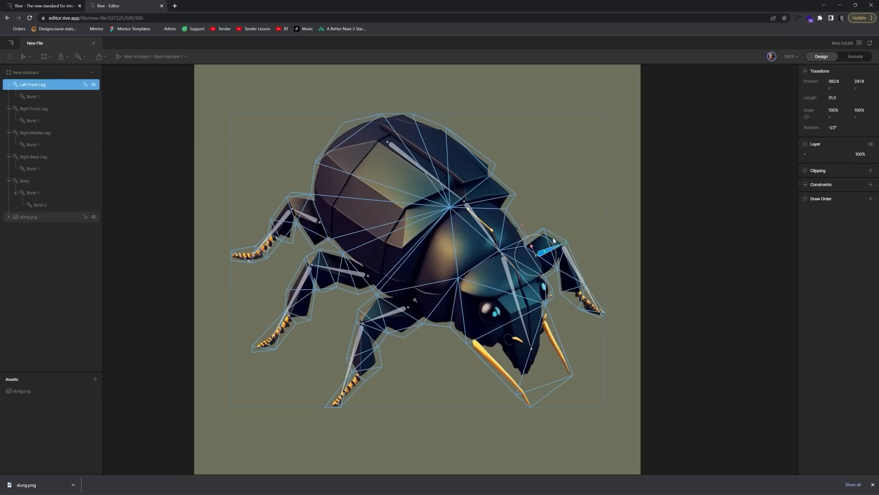
- Examine the right back leg's mesh up close and identify its root bone and child bone
click(552, 239)
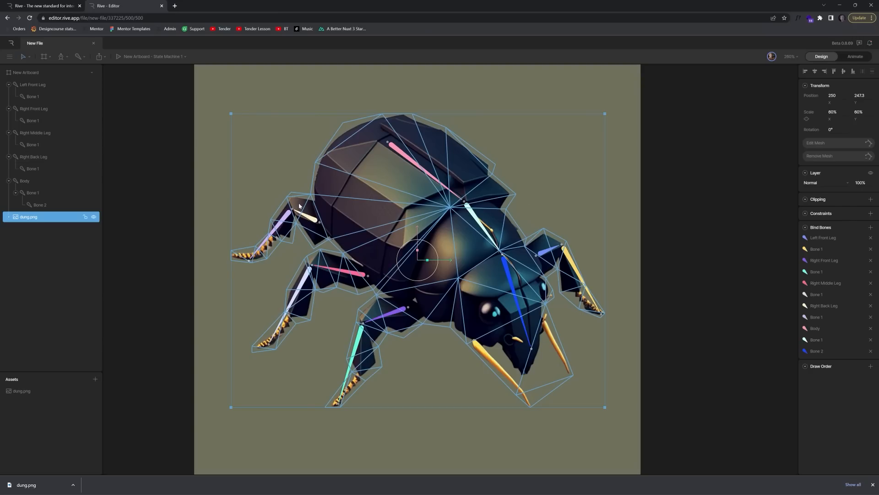
double_click(322, 196)
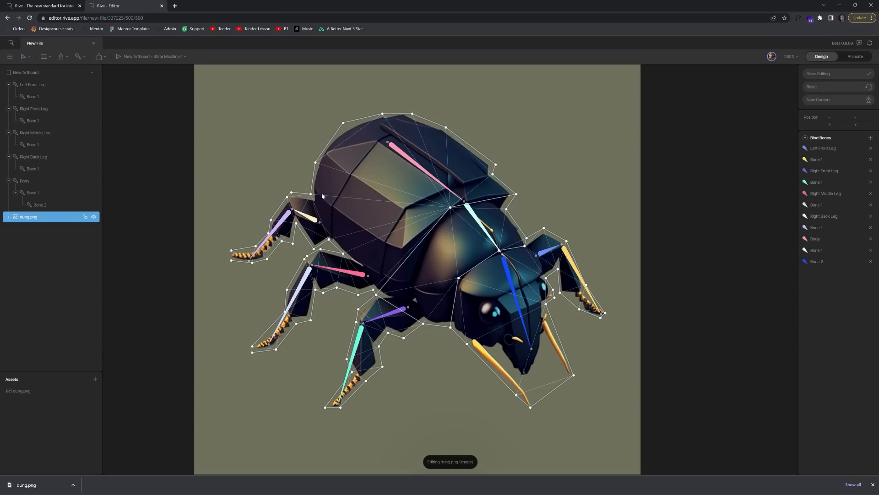
scroll(237, 243, up, 2)
scroll(236, 247, up, 7)
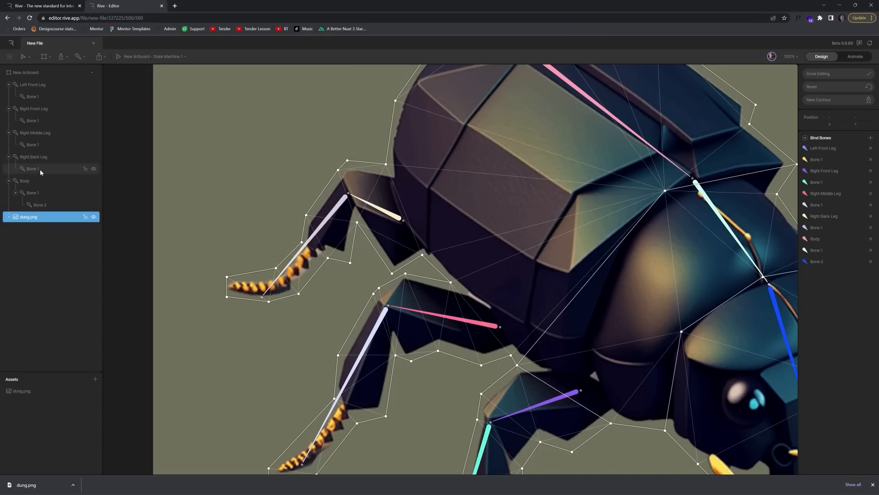
key(Escape)
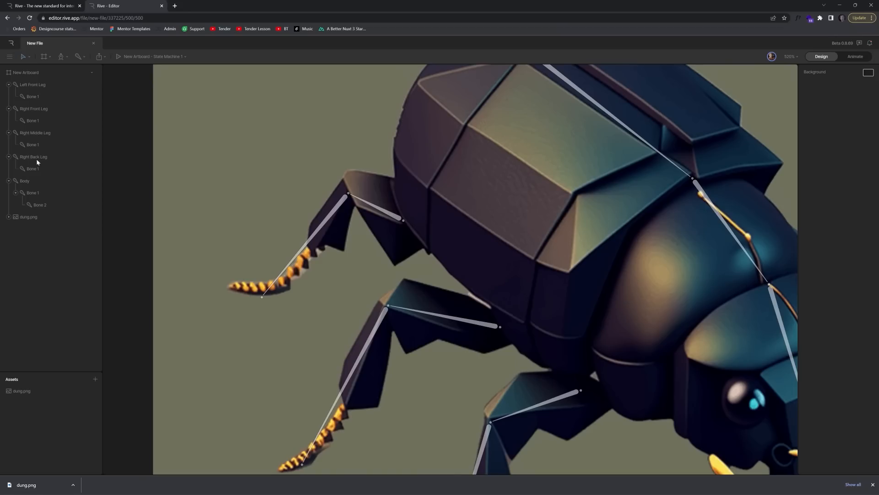
click(36, 159)
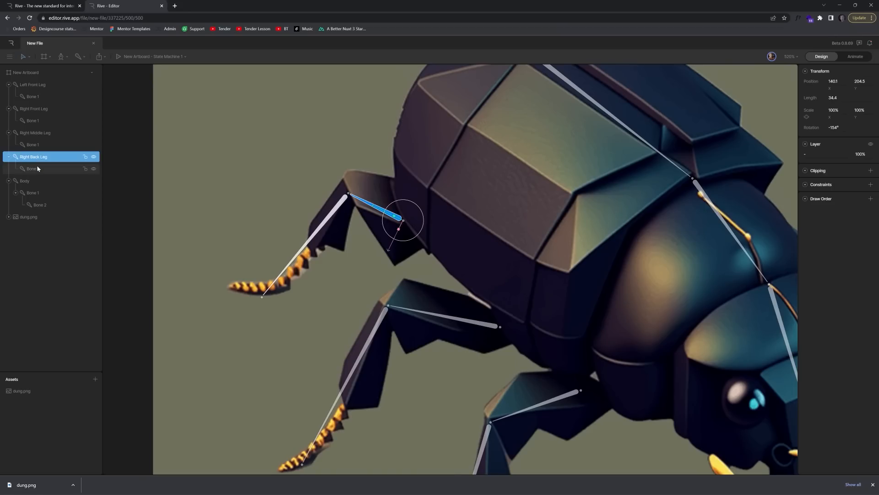
click(338, 208)
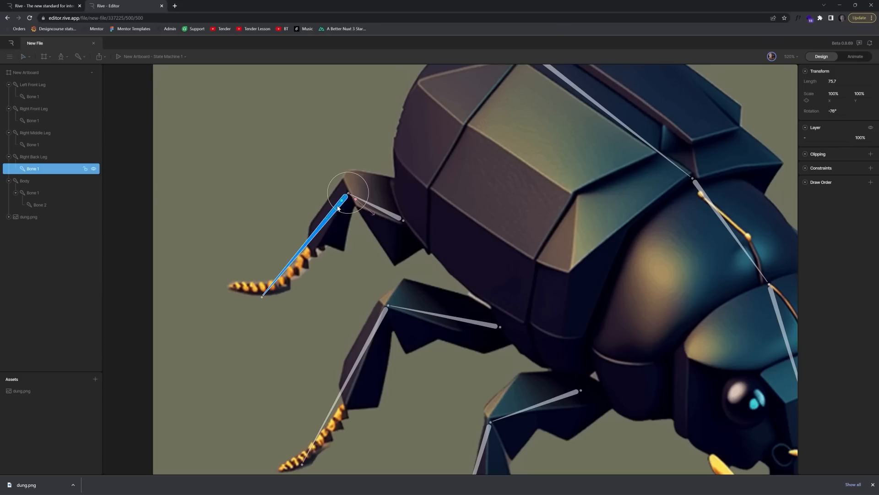
- Select the mesh vertices around the right back leg's lower segment and foot and weight them 100% to that leg's Bone 1
click(319, 207)
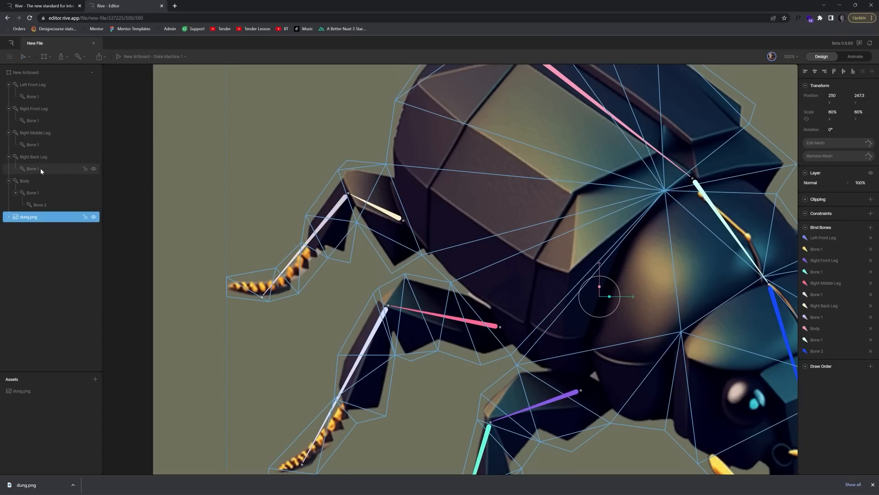
double_click(316, 220)
drag(201, 196, 352, 303)
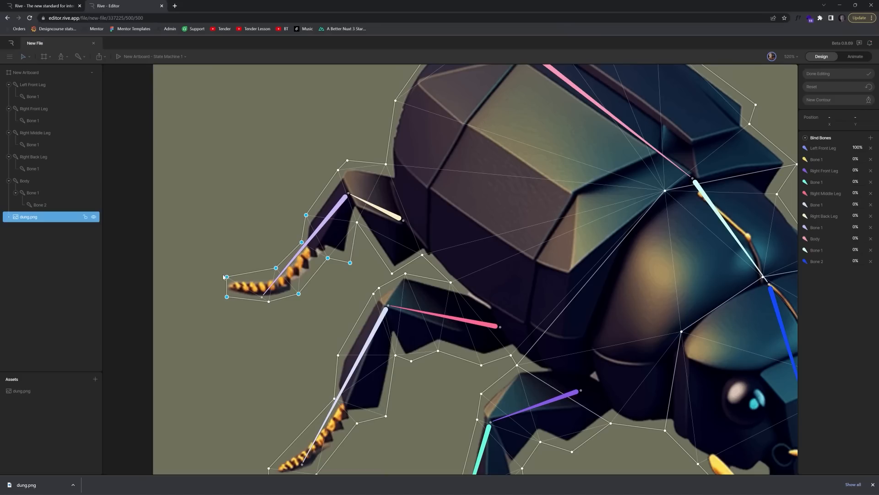
shift+click(268, 301)
click(859, 227)
text(100)
key(Return)
- Try rotating the right back leg's lower bone to test how the foot's mesh follows it
click(316, 170)
click(54, 204)
click(334, 211)
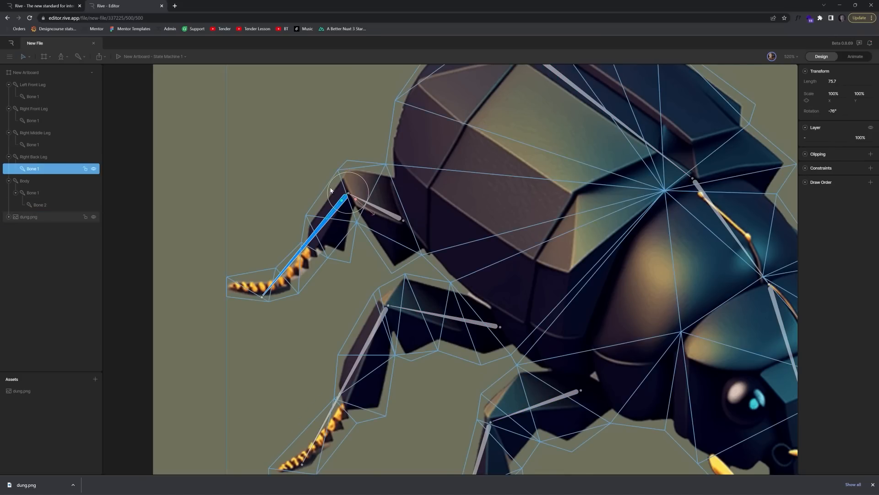
mouse_move(331, 190)
mouse_down()
mouse_move(333, 180)
mouse_move(334, 187)
mouse_up()
drag(330, 160, 334, 186)
- Weight the right back leg's three knee vertices 50% to Right Back Leg, 50% to its Bone 1 and 0% to Left Front Leg
click(365, 169)
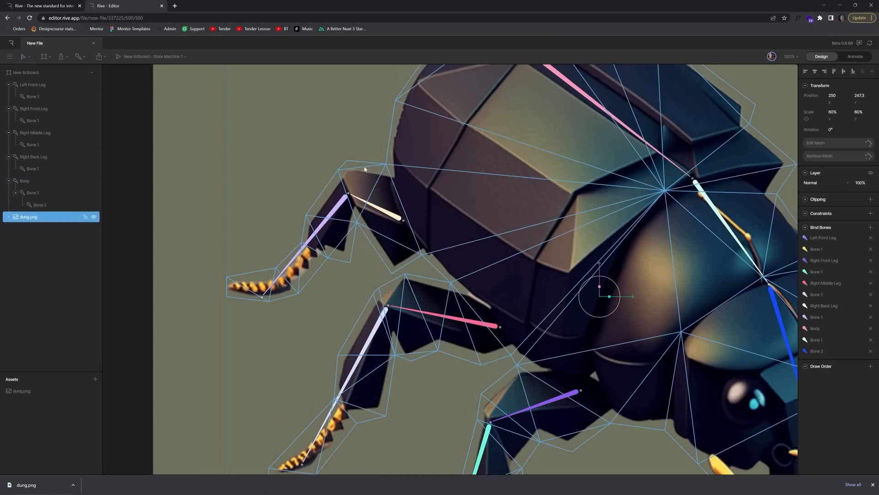
double_click(357, 224)
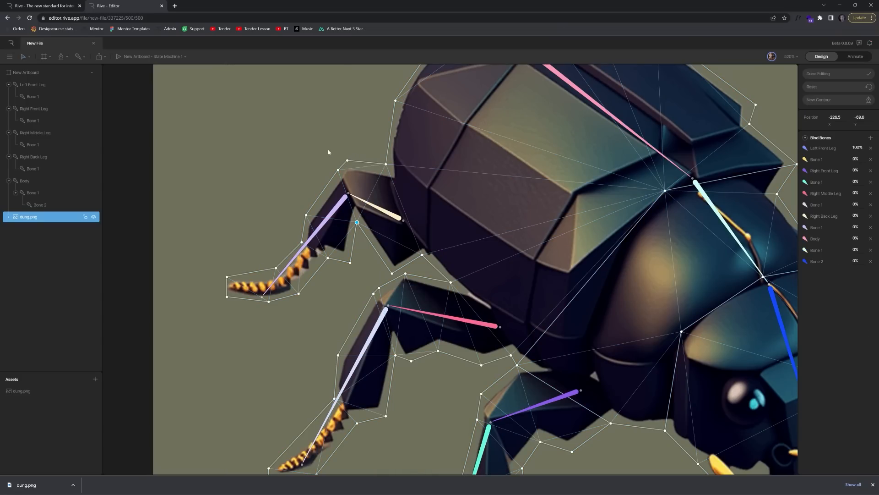
drag(328, 152, 357, 178)
click(860, 216)
text(50)
key(Return)
click(857, 147)
text(0)
key(Return)
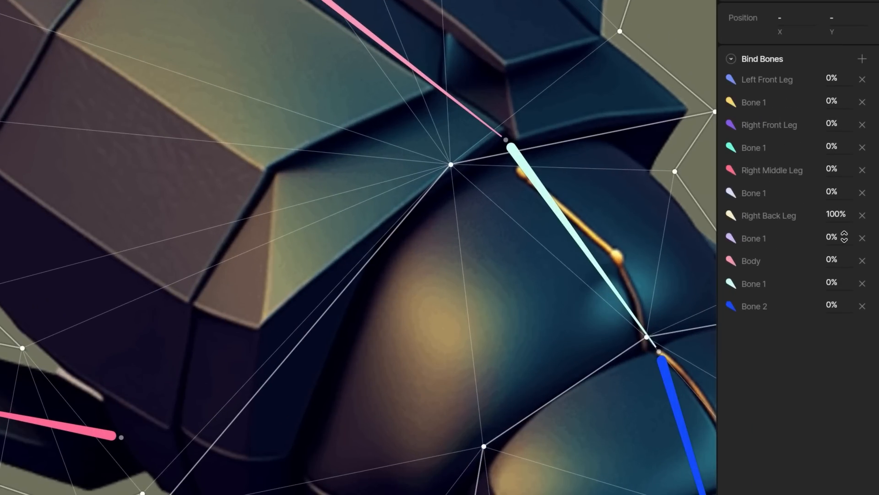
click(844, 237)
text(50)
key(Return)
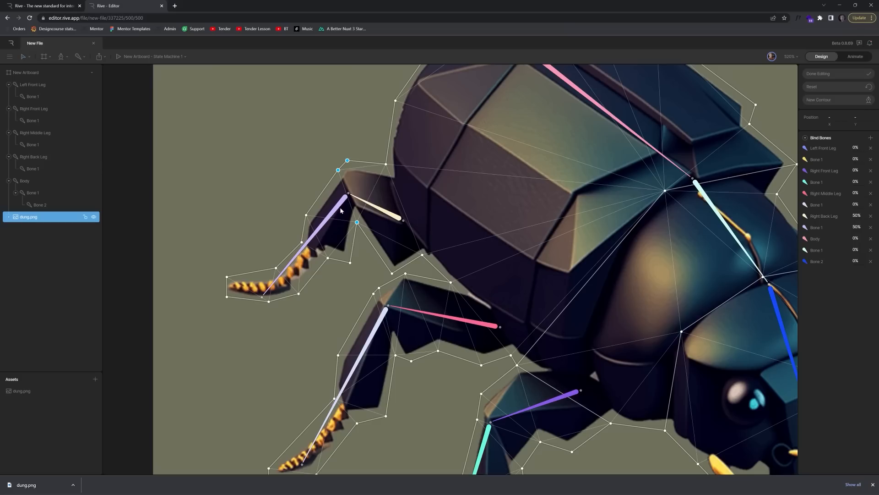
- Add a mesh vertex with the Pen tool on the outline above the right back leg, near where it meets the shell
click(386, 212)
click(392, 273)
click(83, 57)
click(79, 57)
click(80, 57)
click(83, 76)
click(63, 58)
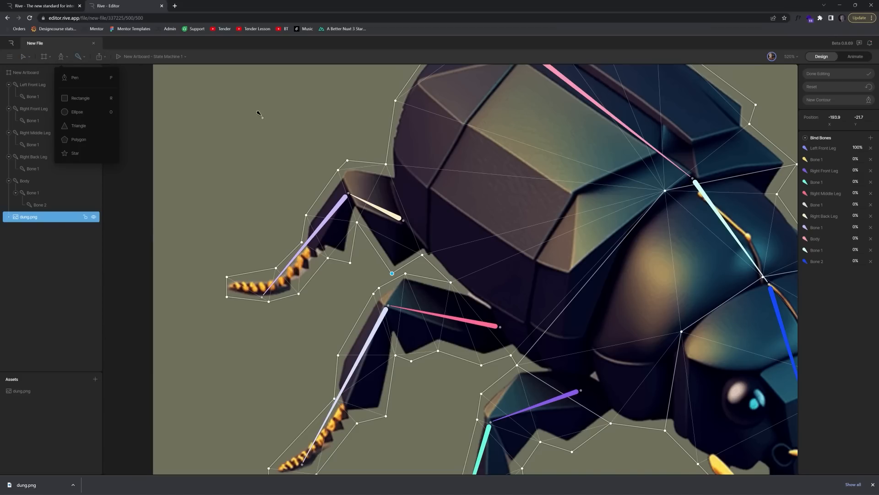
click(75, 77)
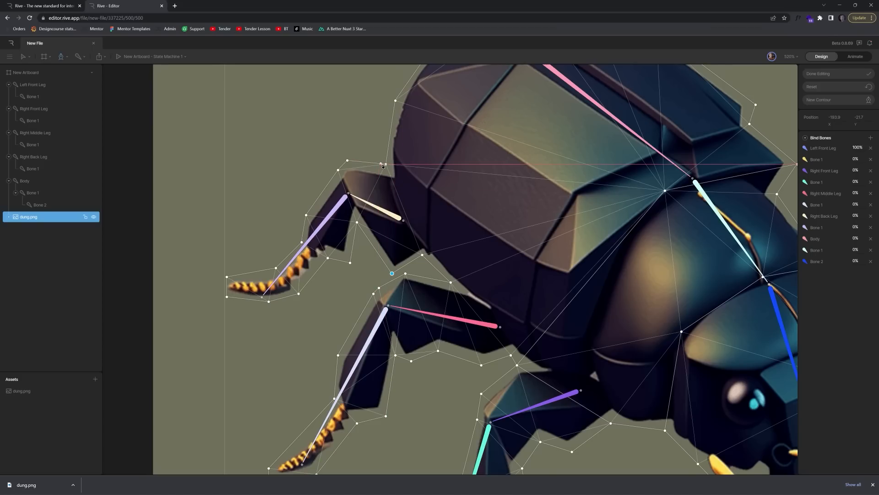
click(379, 164)
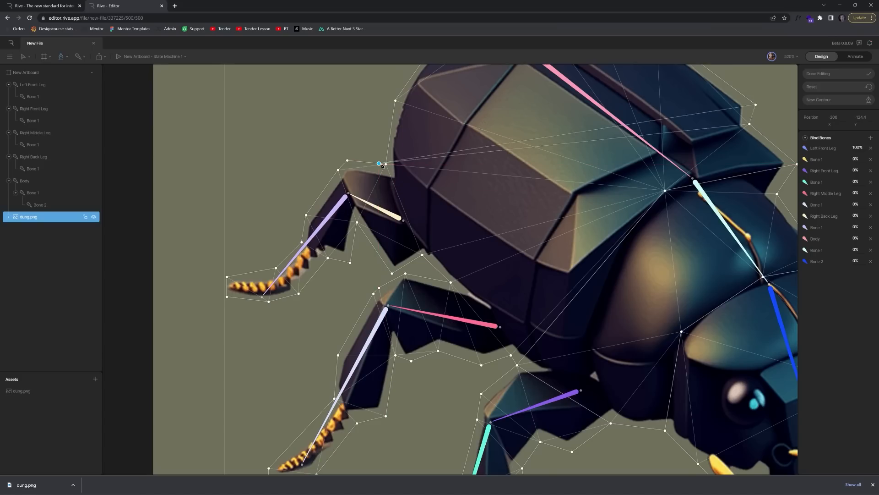
- Add a mesh vertex where the right back leg's lower edge meets the shell and return to the Select tool
click(418, 257)
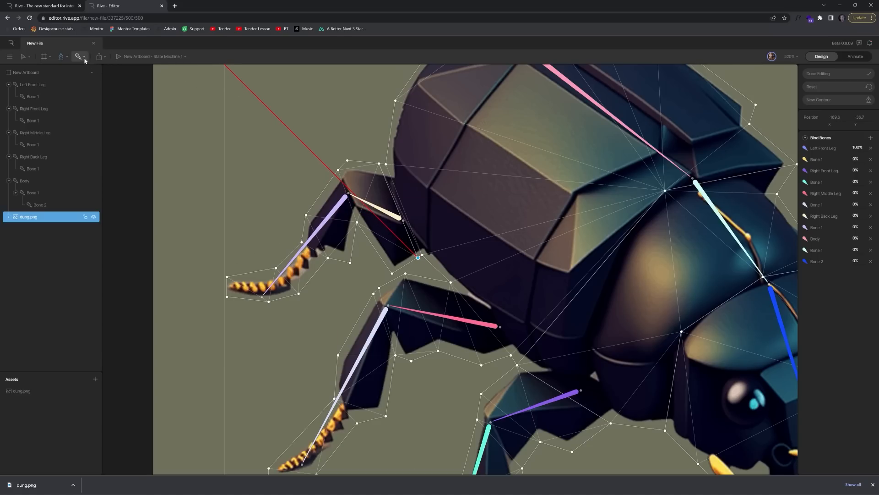
click(25, 58)
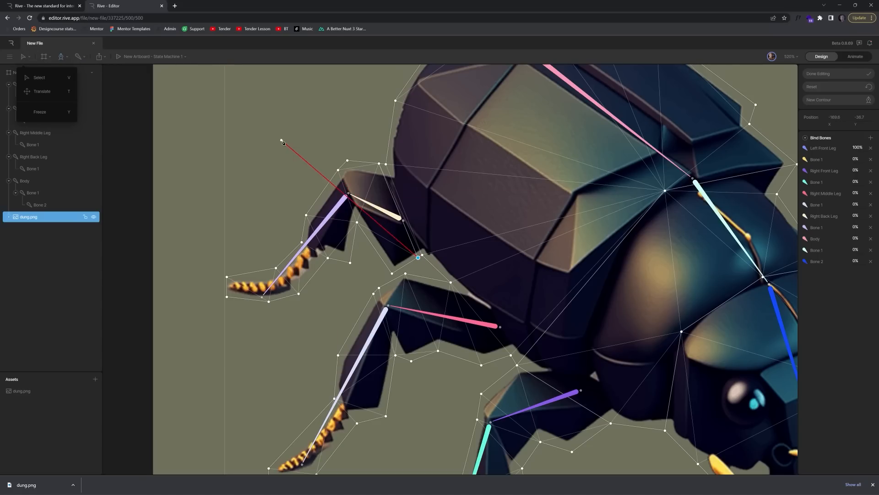
click(377, 156)
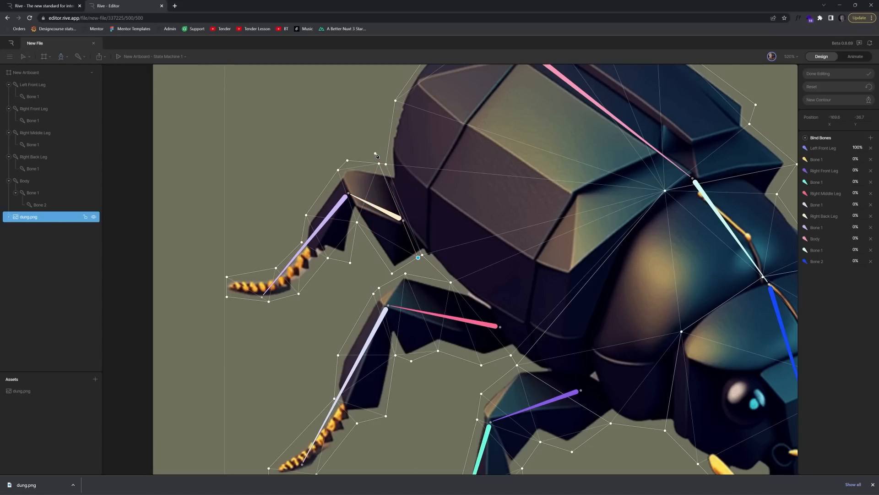
click(26, 58)
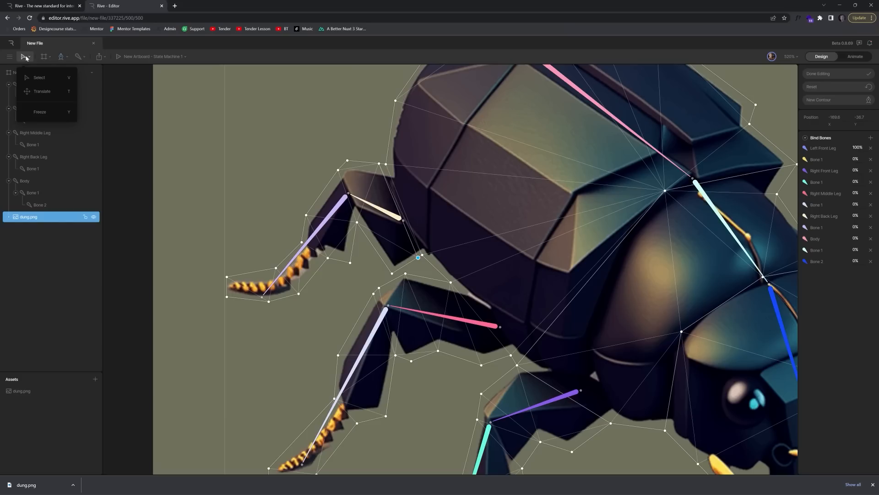
click(47, 81)
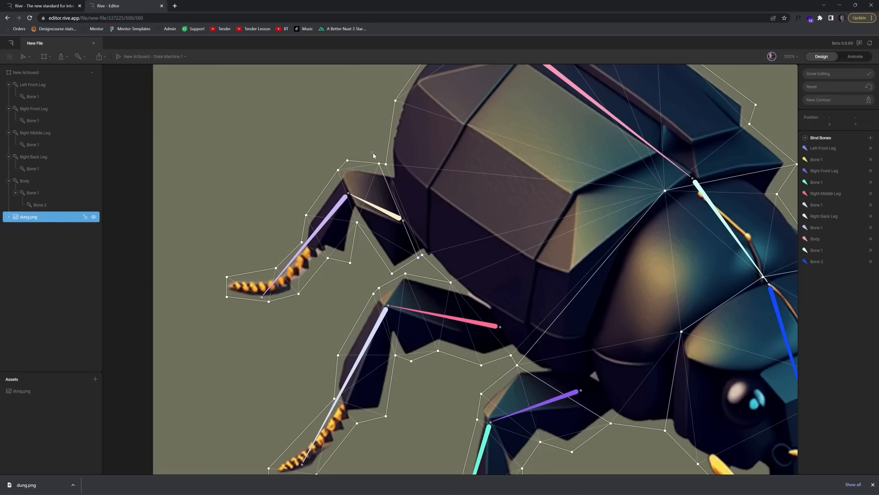
- Weight the two new mesh vertices above and below the right back leg 100% to Right Back Leg
click(379, 163)
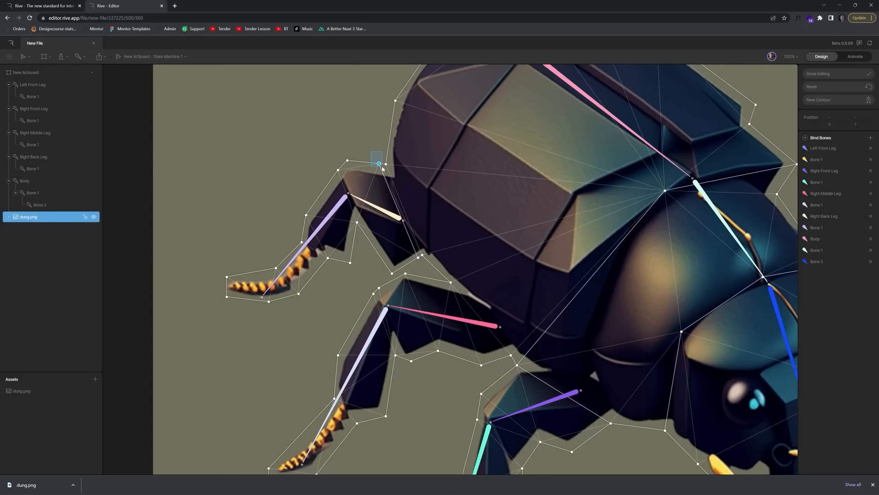
shift+click(419, 258)
click(855, 216)
text(100)
key(Return)
click(308, 190)
key(Escape)
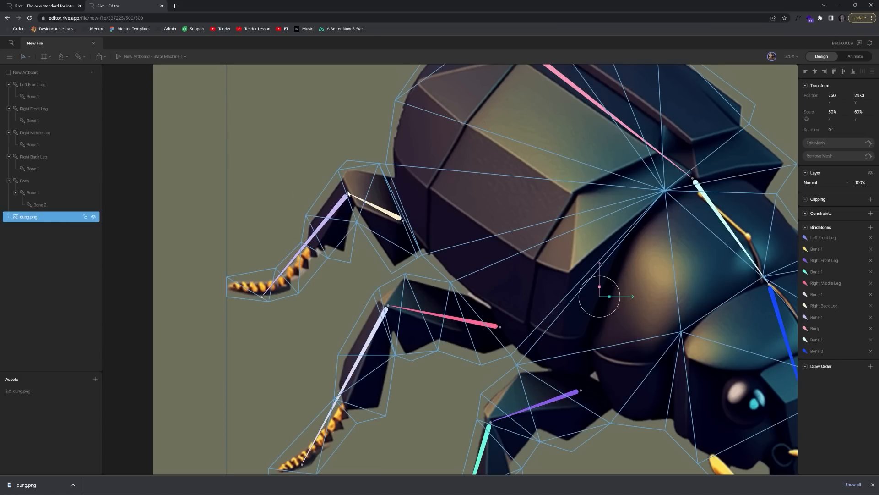
- Move the right back leg's two new mesh vertices closer to the neighbouring outline vertices beside the shell
click(385, 214)
mouse_move(384, 214)
mouse_down()
mouse_move(390, 204)
mouse_move(383, 226)
mouse_move(385, 205)
mouse_move(383, 220)
mouse_move(381, 211)
mouse_move(375, 216)
mouse_move(389, 204)
mouse_up()
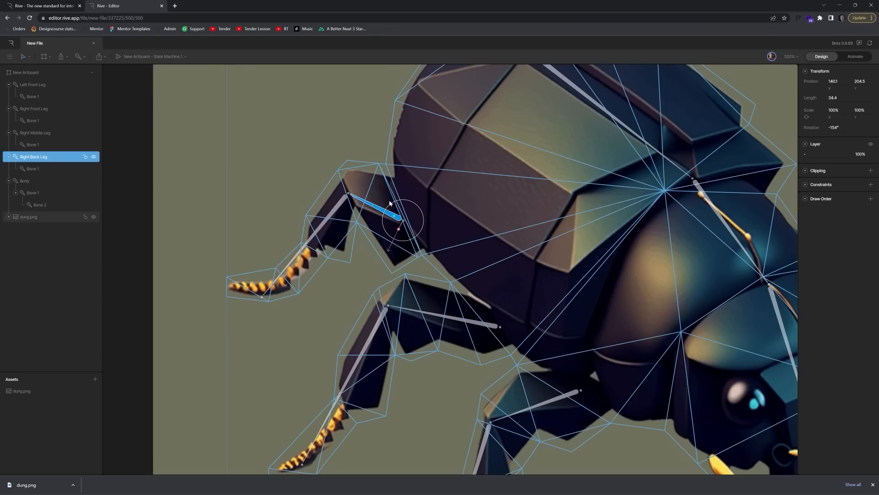
click(388, 165)
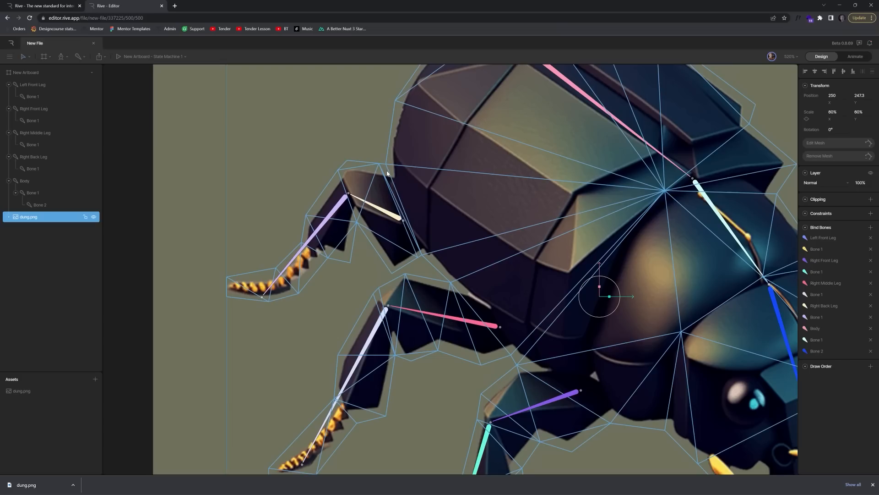
double_click(387, 173)
mouse_move(387, 168)
mouse_down()
mouse_move(380, 166)
mouse_move(389, 166)
mouse_up()
click(421, 255)
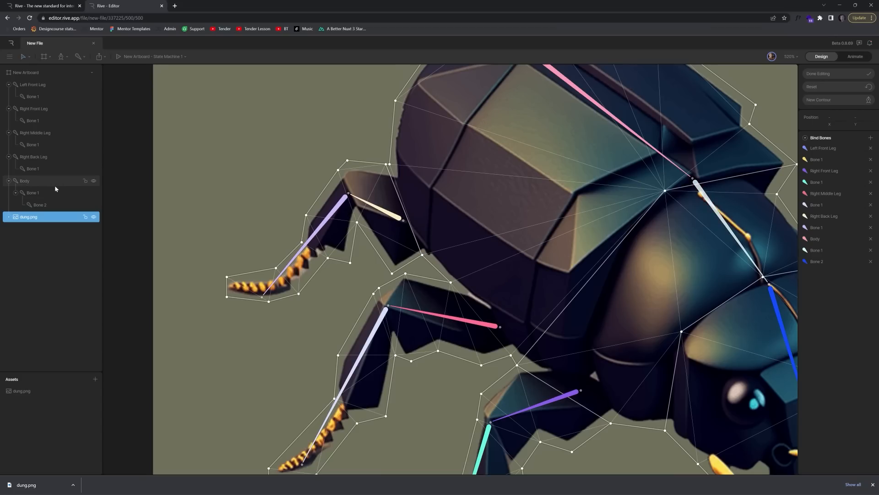
- Rotate the right back leg's upper bone and its Bone 1, to about -86°, to test the leg's deformation
key(Escape)
click(75, 217)
click(375, 206)
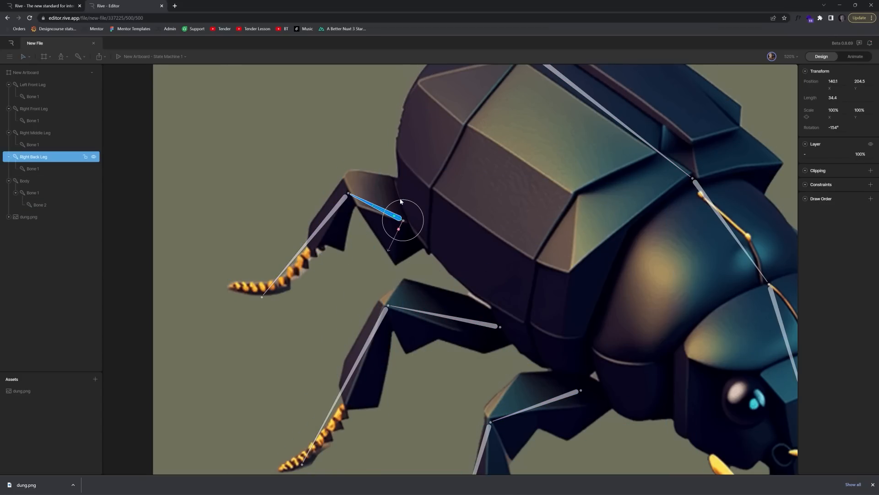
drag(405, 198, 373, 159)
click(342, 204)
key(ctrl+z)
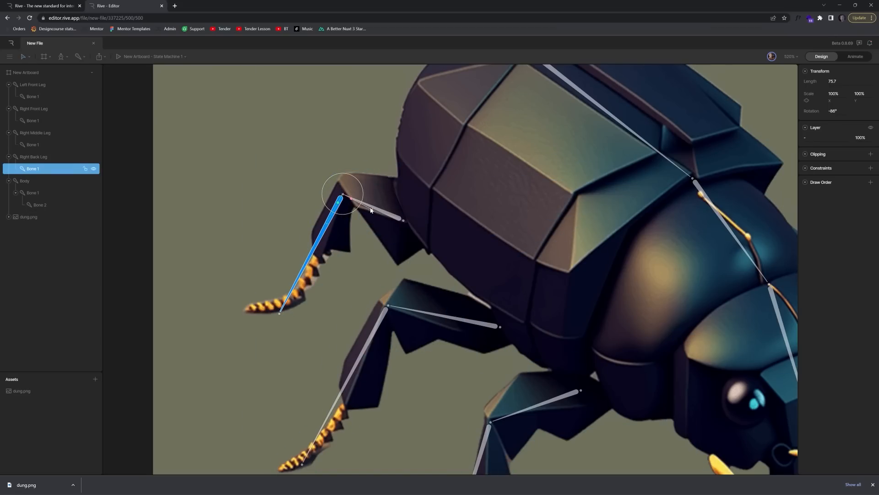
mouse_move(371, 210)
mouse_down()
mouse_move(381, 217)
mouse_move(345, 182)
mouse_move(361, 197)
mouse_up()
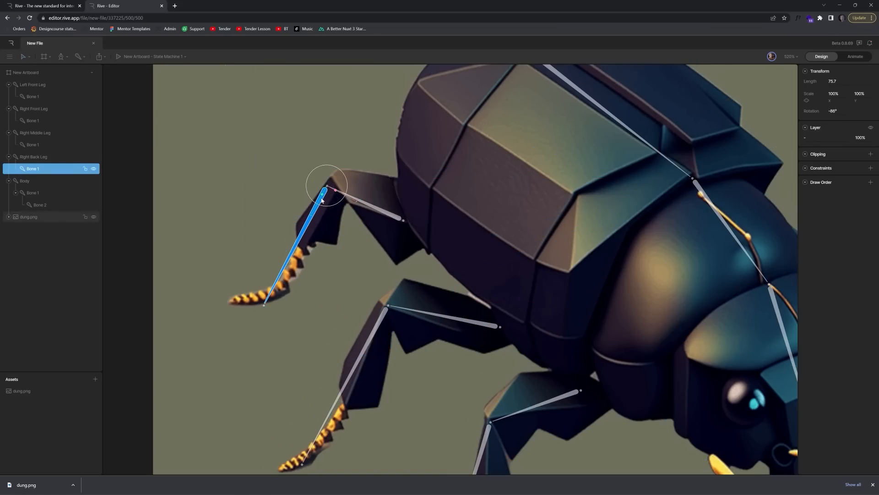
key(ctrl+z)
click(380, 213)
click(304, 168)
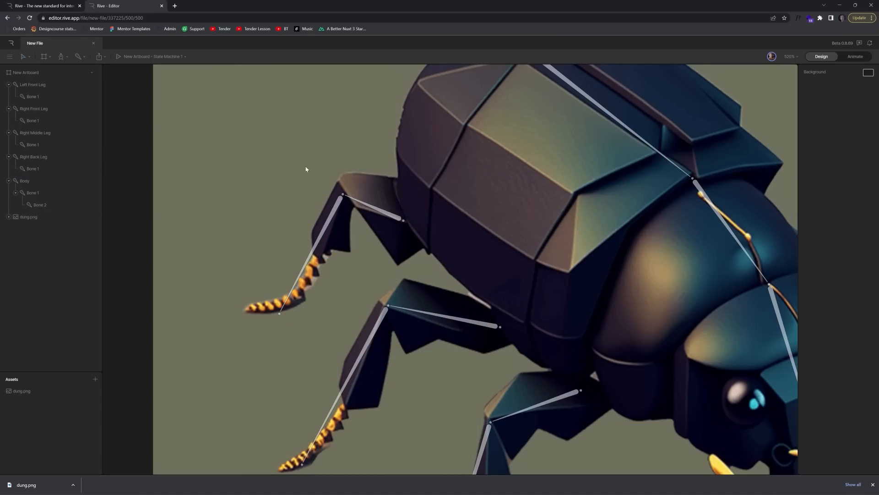
- Weight the mesh vertices around the right middle leg's lower segment and foot 100% to that leg's Bone 1
scroll(296, 208, down, 5)
drag(331, 240, 350, 236)
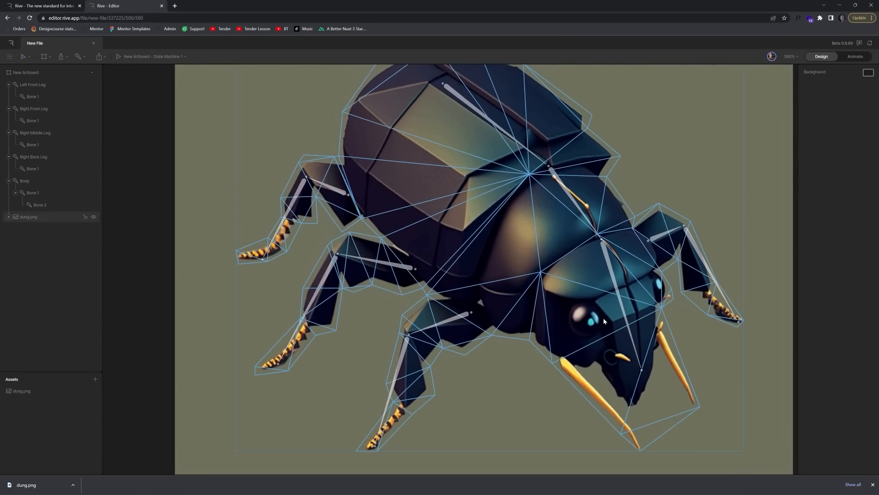
click(358, 246)
scroll(323, 327, up, 2)
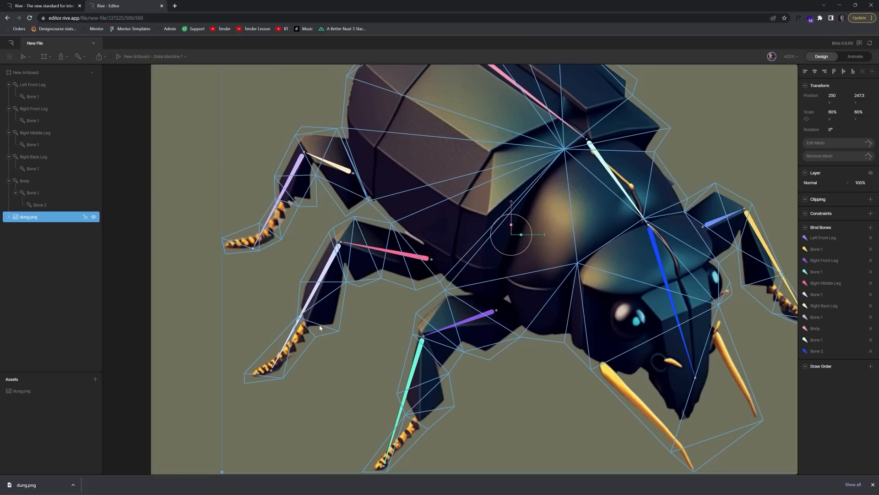
double_click(349, 277)
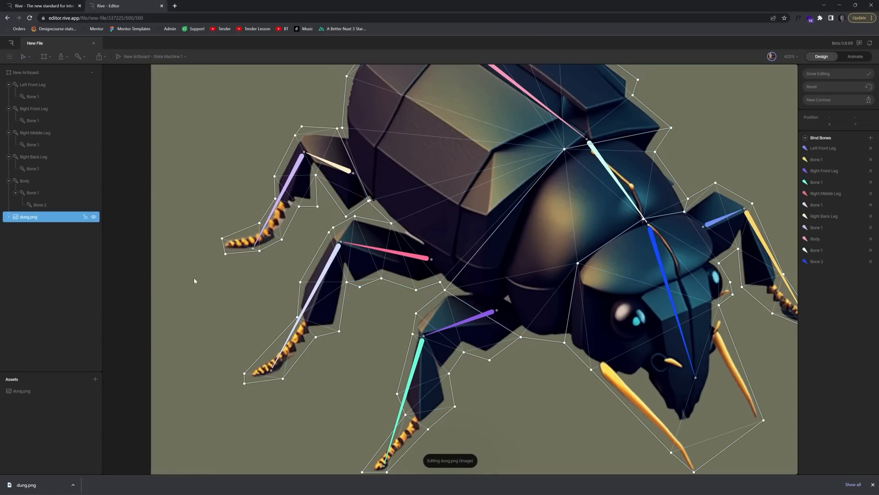
drag(194, 281, 329, 391)
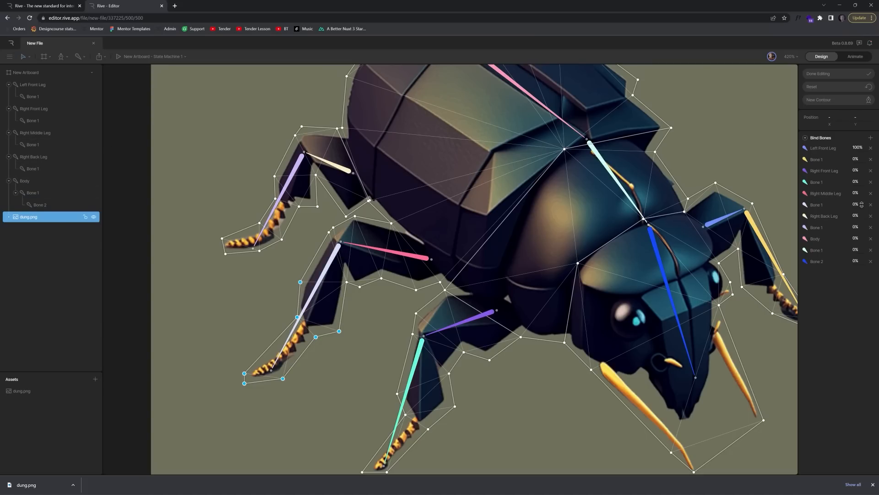
click(862, 205)
text(100)
key(Return)
click(46, 204)
click(55, 217)
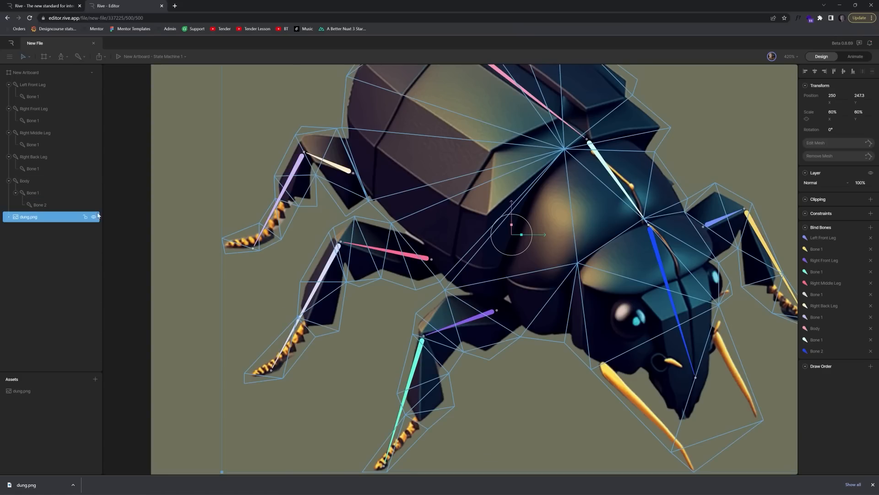
- Try rotating the right middle leg's Bone 1 to test how the lower segment follows it
click(326, 268)
drag(322, 235, 331, 216)
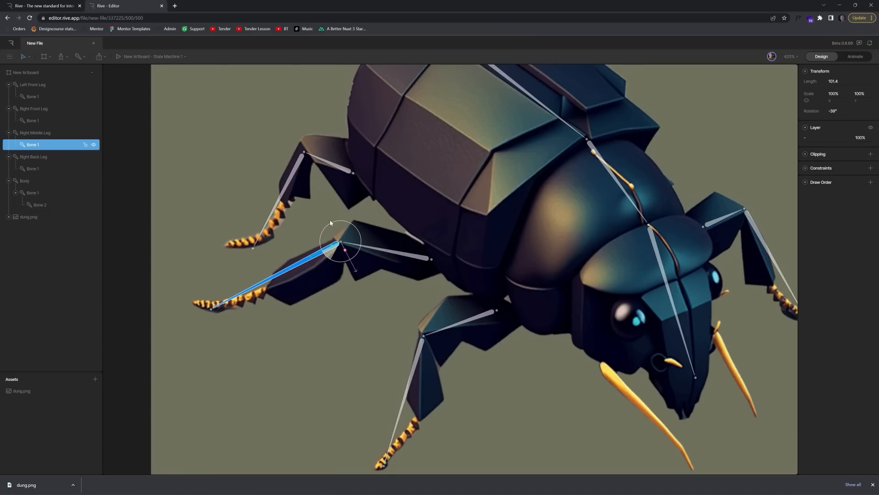
key(ctrl+z)
- Weight the right middle leg's three knee vertices to both Right Middle Leg and its Bone 1
double_click(366, 245)
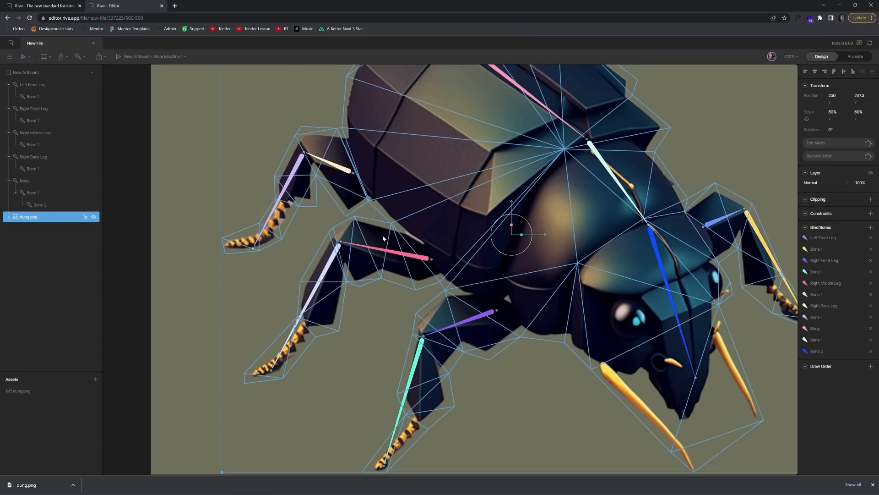
drag(325, 223, 346, 263)
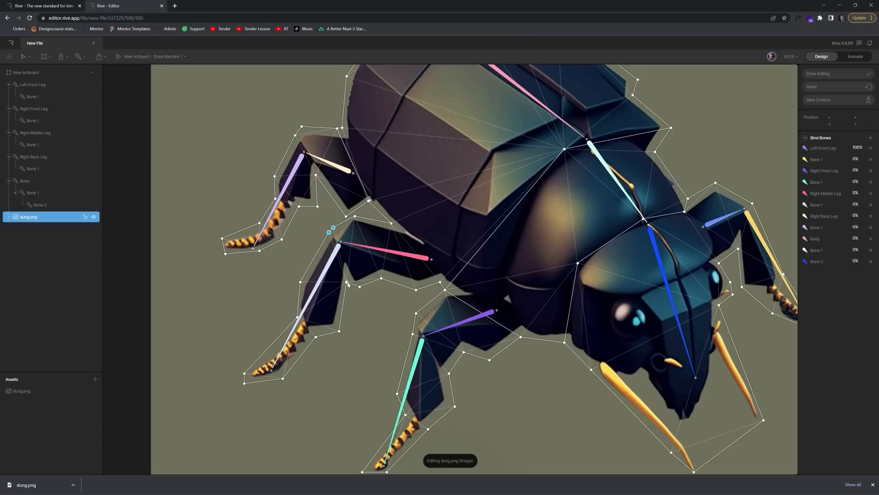
click(856, 193)
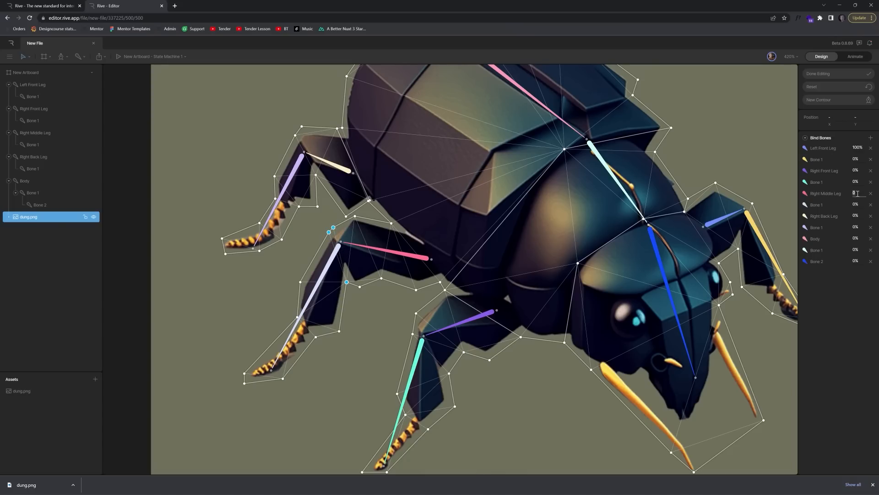
text(100)
key(Return)
click(857, 204)
key(Return)
- Weight the five mesh vertices above and below the right middle leg's upper segment 100% to Right Middle Leg
click(355, 217)
shift+click(360, 287)
shift+click(381, 278)
shift+click(391, 223)
click(856, 193)
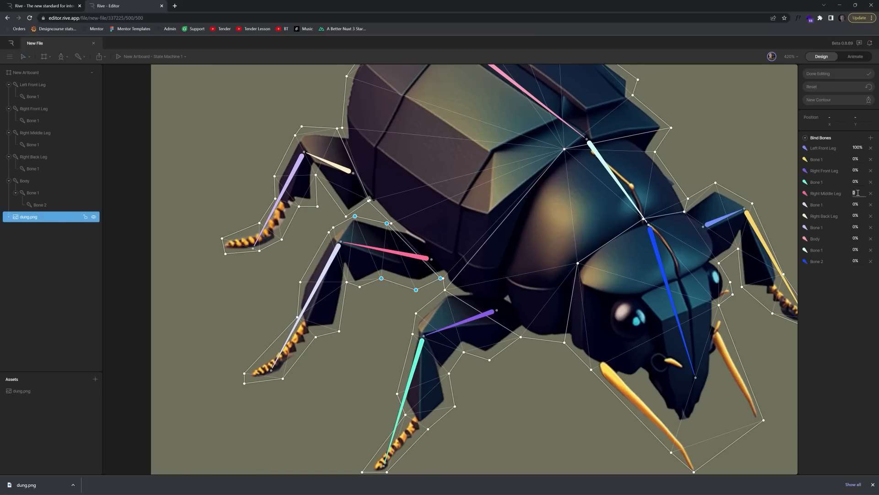
text(100)
key(Return)
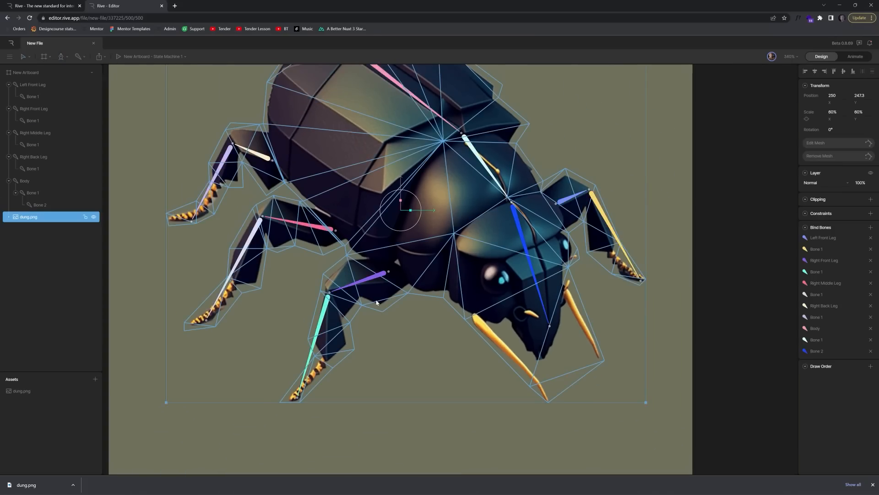
- Assign the right front leg's lower-segment and knee vertices to Right Front Leg and its Bone 1
drag(218, 286, 378, 418)
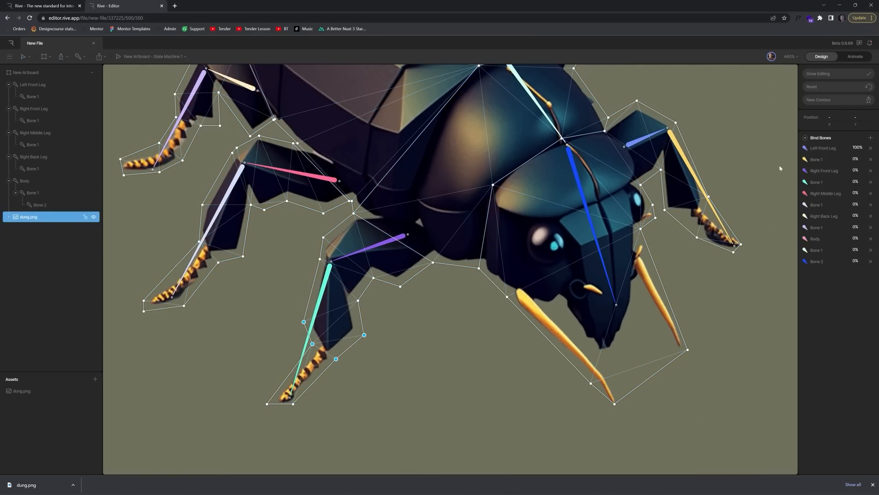
click(323, 237)
click(857, 171)
text(100)
key(Return)
- Add two mesh vertices with the Pen tool where the right front leg joins the body, and select the upper-segment vertices
key(p)
click(428, 266)
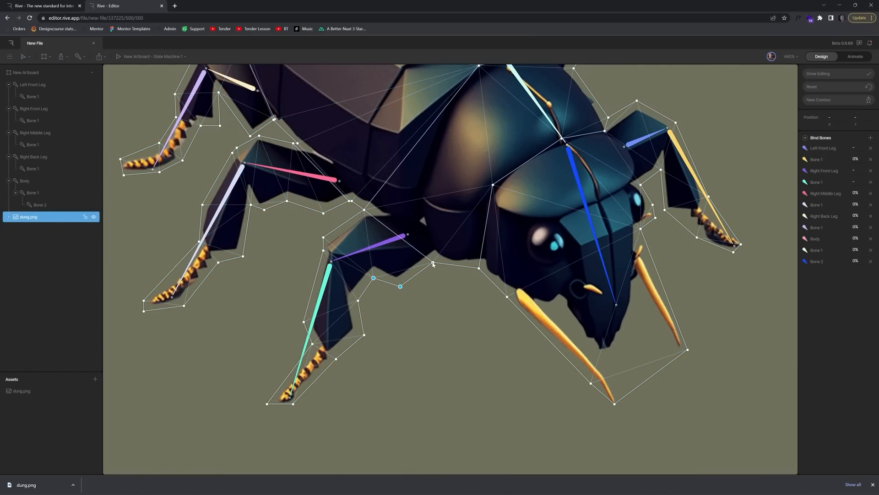
click(349, 216)
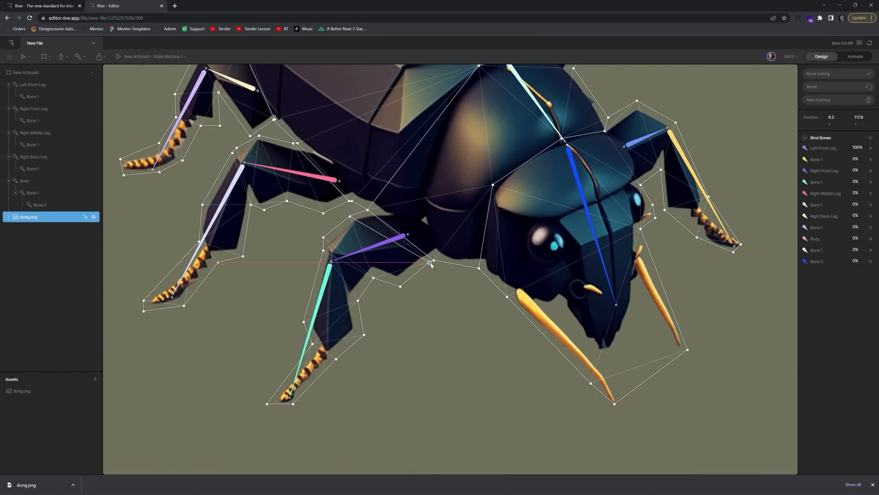
key(v)
shift+click(431, 263)
shift+click(401, 286)
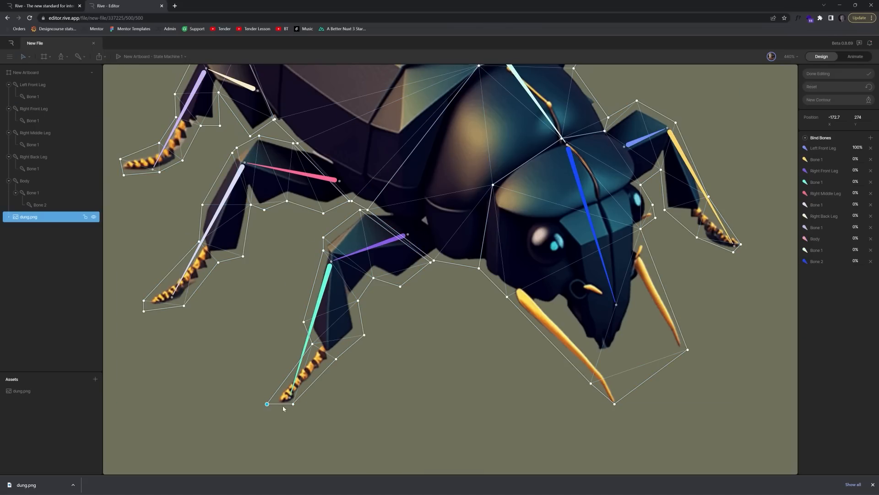
- Reselect the mesh vertices around the right front leg's lower segment to correct their bone weighting
click(367, 372)
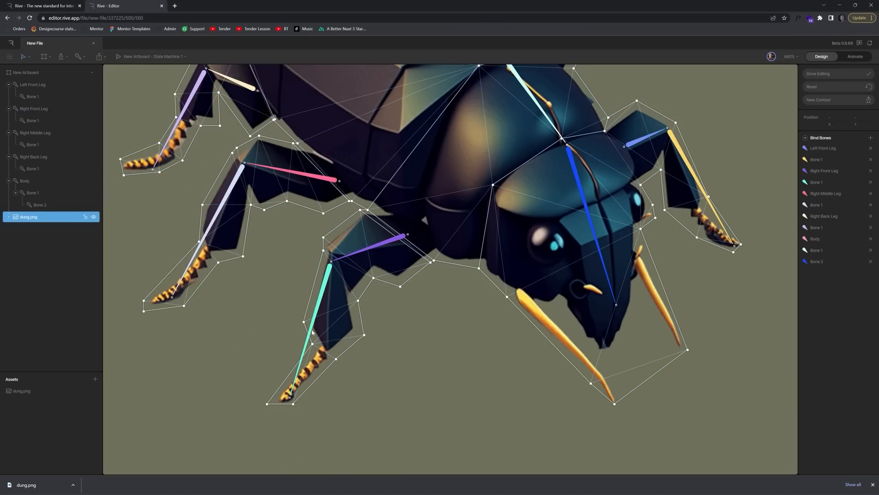
click(304, 322)
drag(291, 312, 374, 368)
click(431, 262)
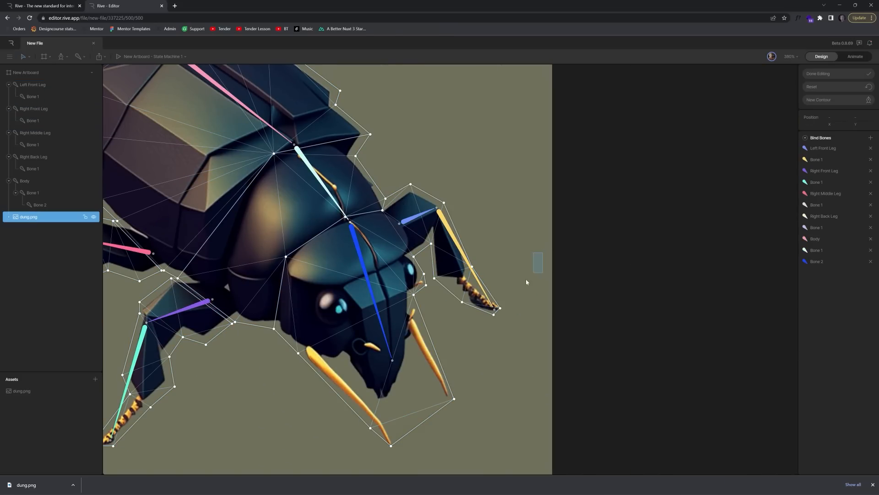
- Select the left front leg's lower-segment, foot and knee vertices, and add a mesh vertex beneath its upper segment
drag(526, 280, 429, 323)
shift+click(444, 202)
shift+click(431, 244)
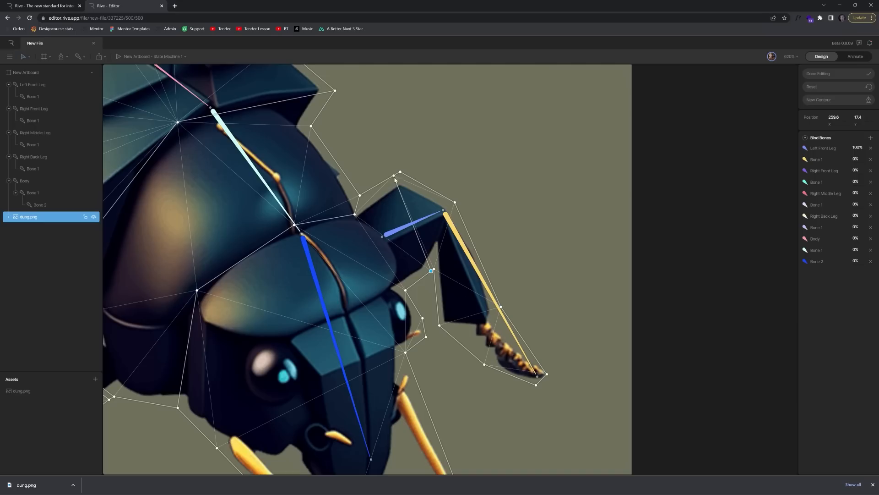
drag(431, 270, 420, 281)
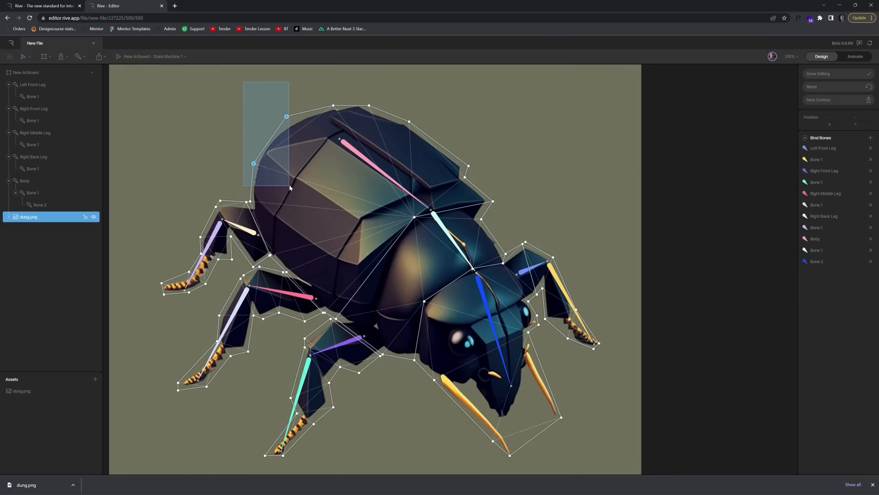
scroll(286, 235, up, 5)
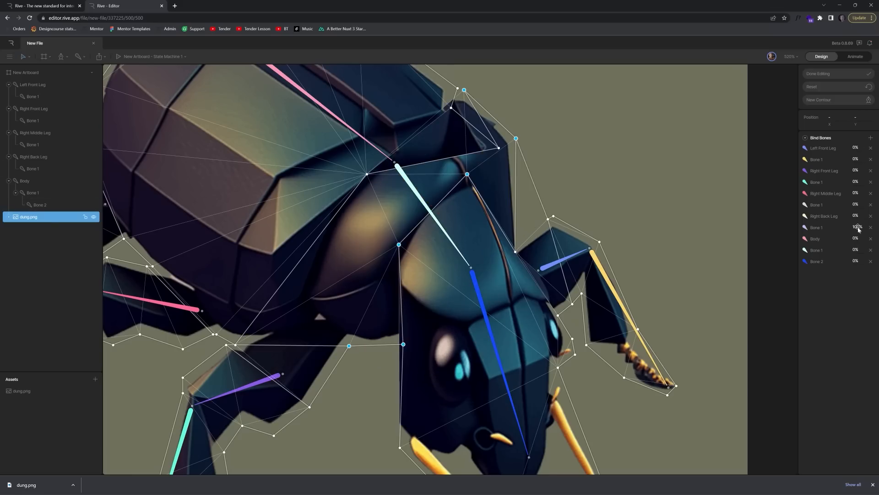
click(465, 261)
drag(857, 226, 857, 181)
drag(465, 261, 466, 269)
- Select the mesh vertices along both sides of the thorax near the front legs and edit their Body bone weight
drag(535, 165, 472, 260)
shift+click(383, 315)
shift+click(367, 414)
shift+click(313, 404)
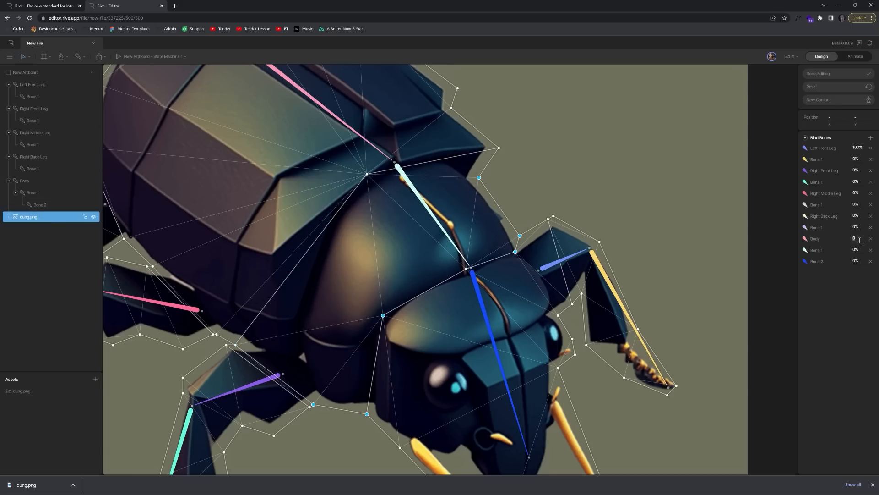
click(419, 163)
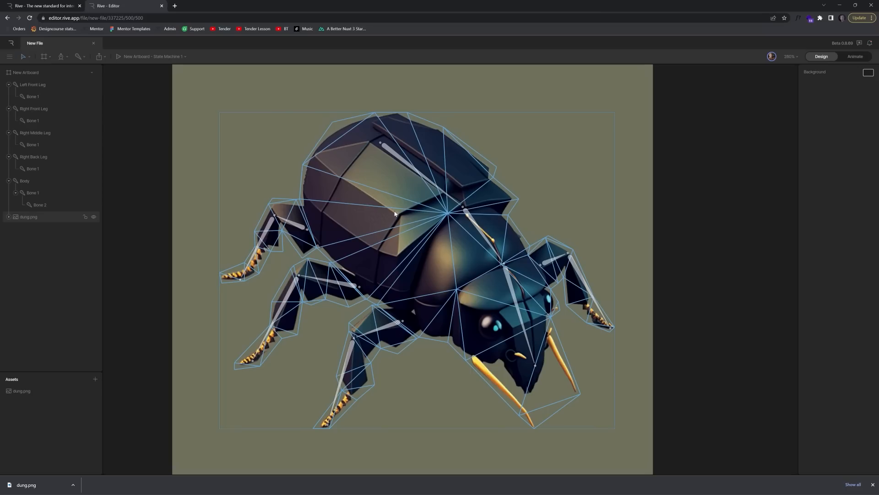
- Test the body's mesh deformation by rotating the Body bone and its Bone 1, restoring the original pose
click(355, 301)
click(397, 161)
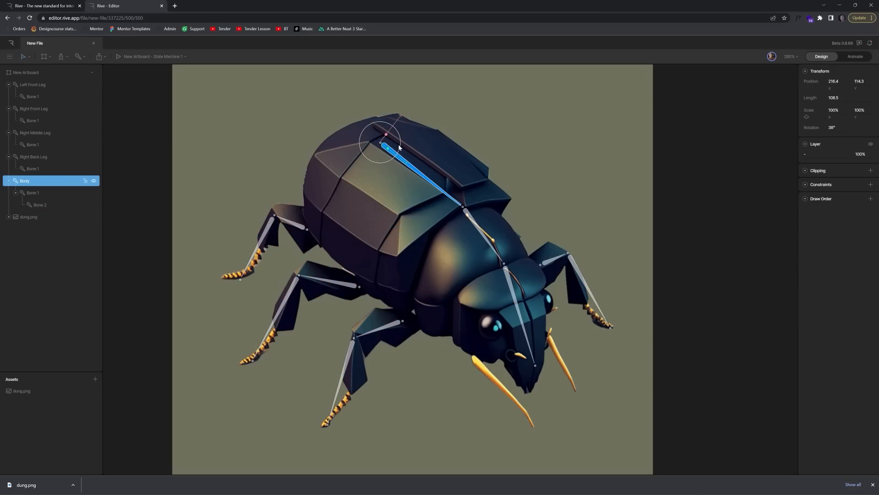
drag(402, 145, 463, 142)
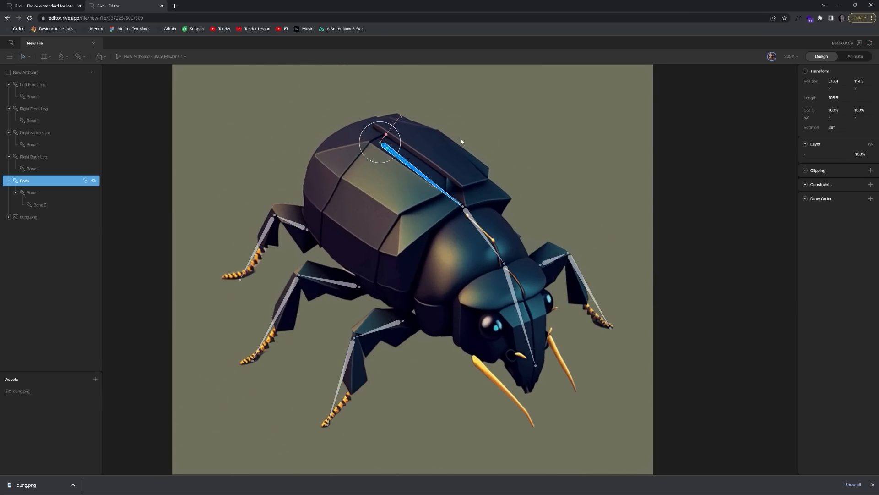
click(477, 228)
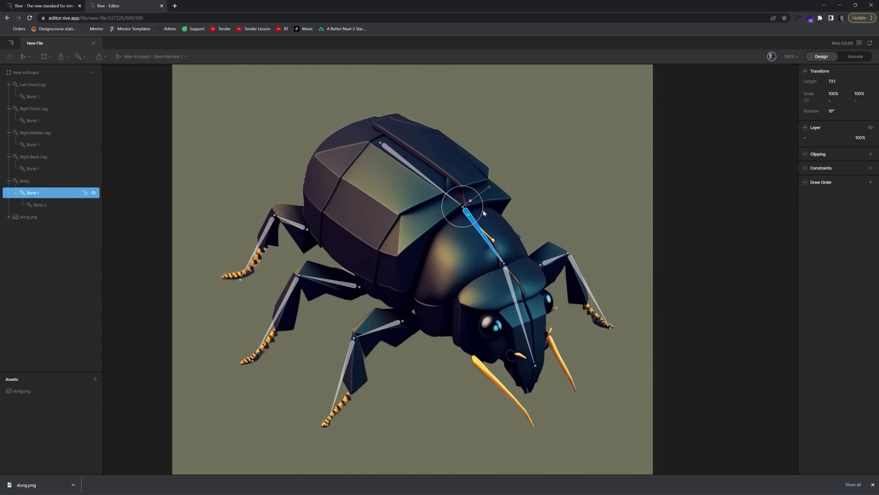
drag(487, 218, 496, 218)
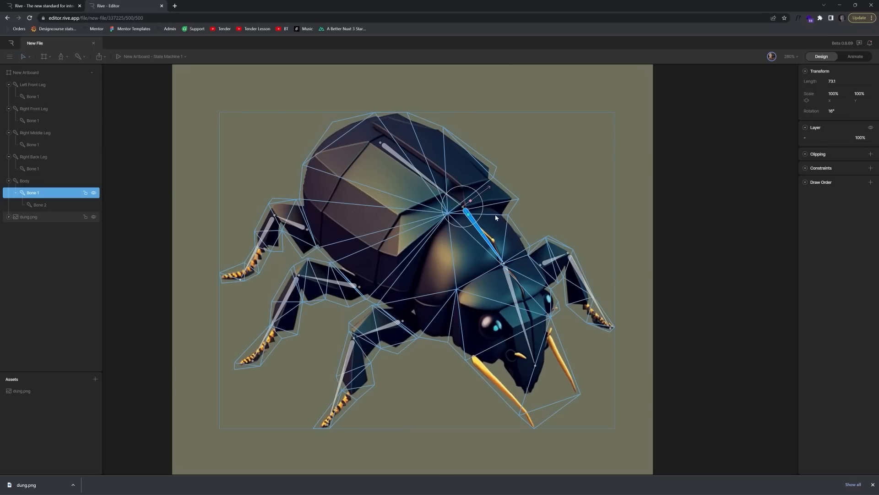
- Test the deformation of the head's Bone 2 and the front leg bones, undoing the trial rotations
click(520, 274)
drag(522, 273, 527, 263)
key(ctrl+z)
click(574, 258)
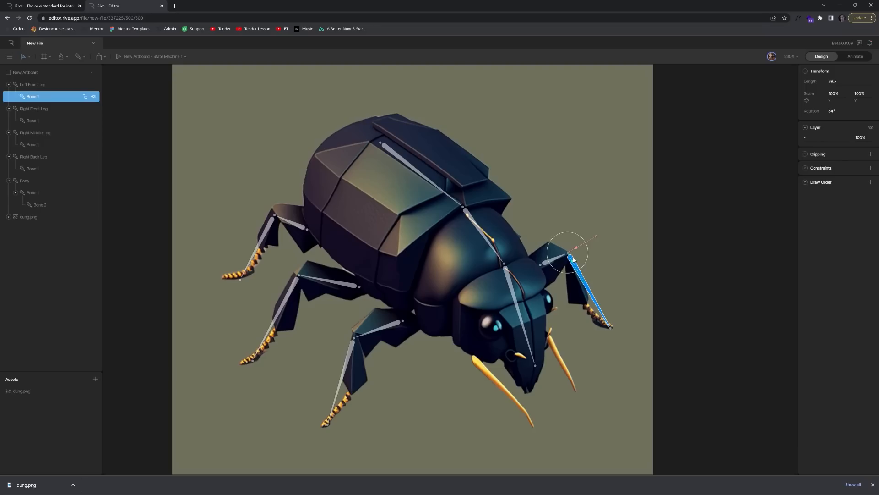
mouse_move(591, 252)
mouse_down()
mouse_move(584, 228)
mouse_move(588, 238)
mouse_up()
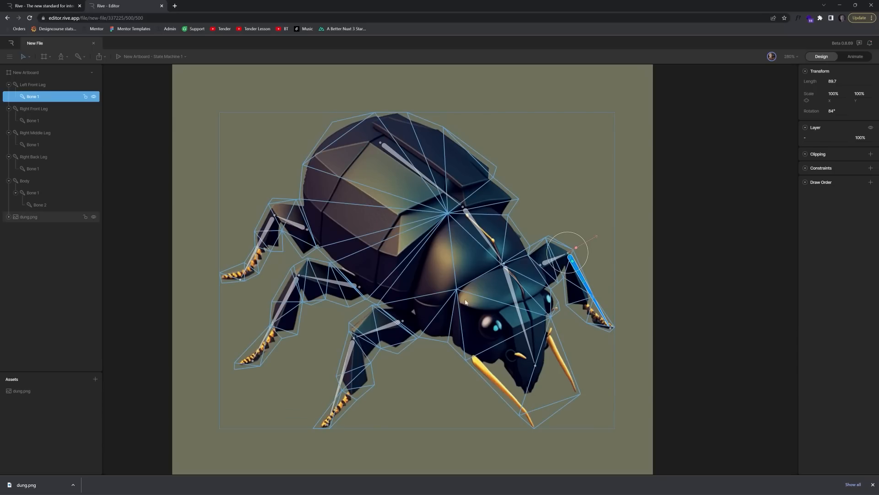
click(394, 324)
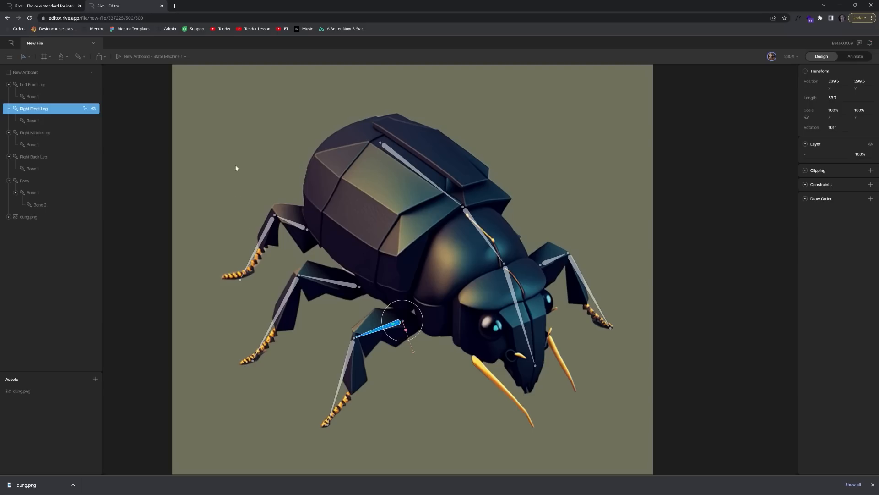
- Switch to Animate mode and open Timeline 1 with the whole beetle in view
click(851, 58)
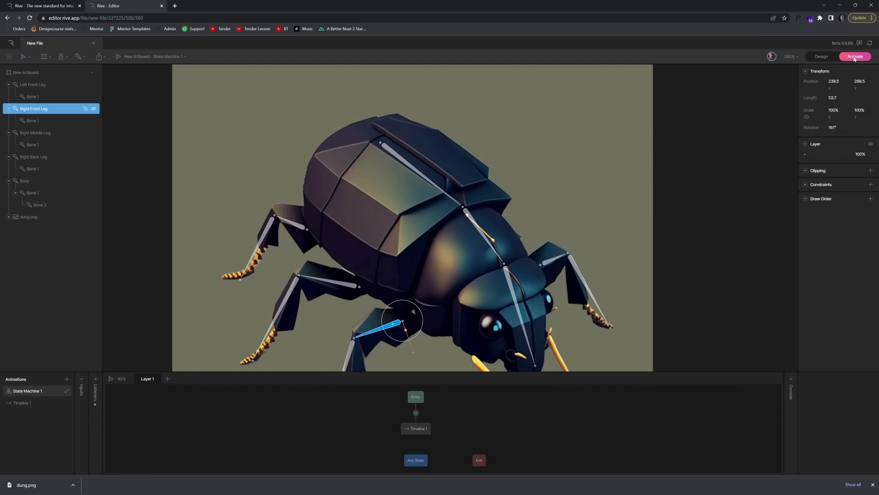
key(Tab)
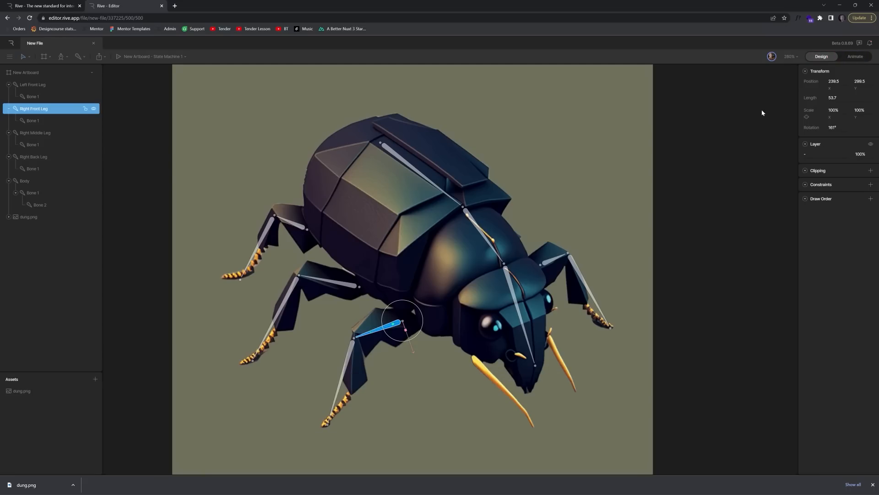
key(Tab)
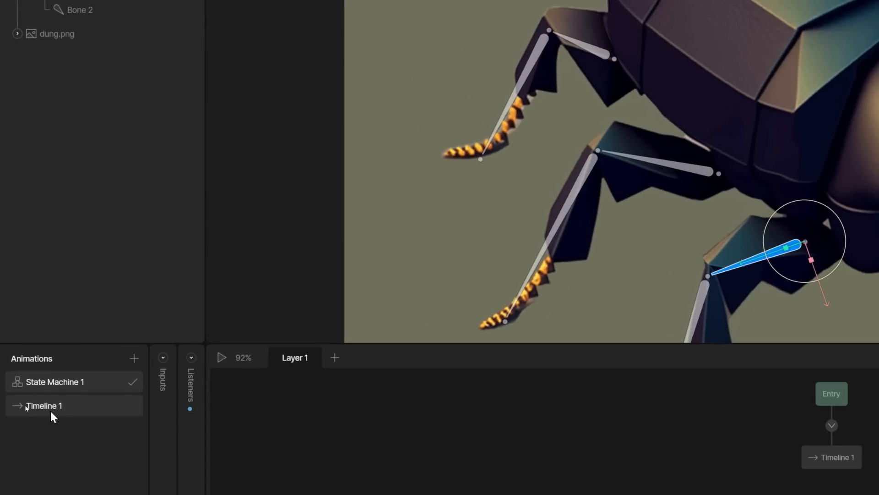
click(25, 404)
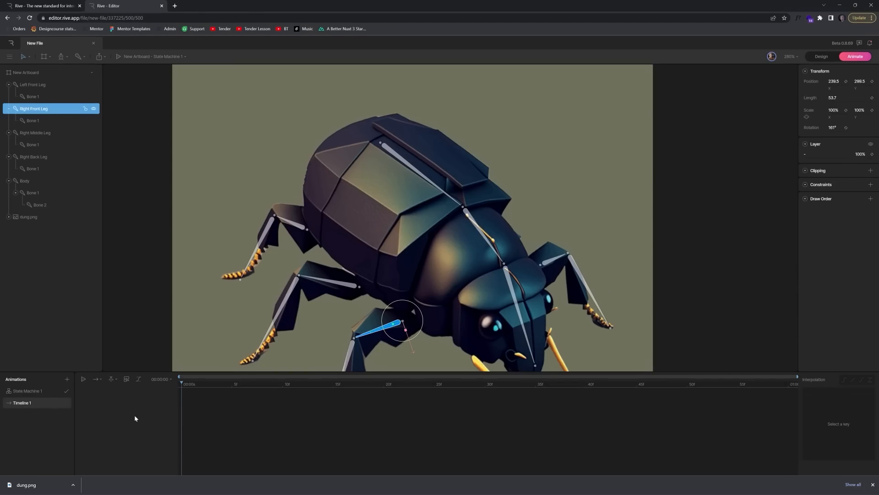
scroll(219, 314, down, 5)
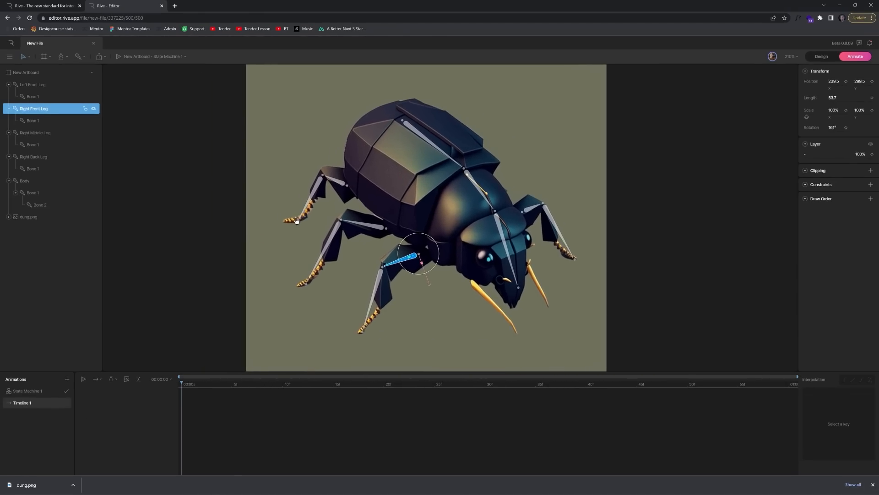
scroll(297, 220, left, 4)
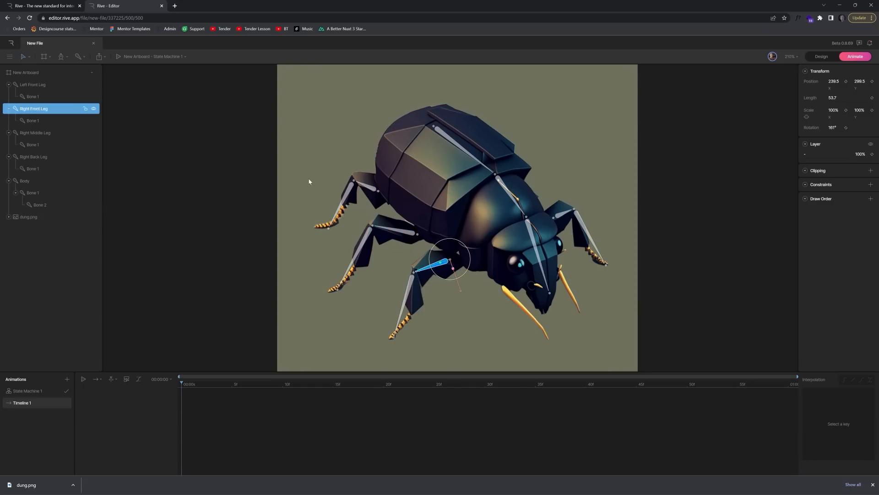
- Pose the right front leg at the timeline's start, rotating its upper bone to 180° and its Bone 1 to -63°
click(412, 286)
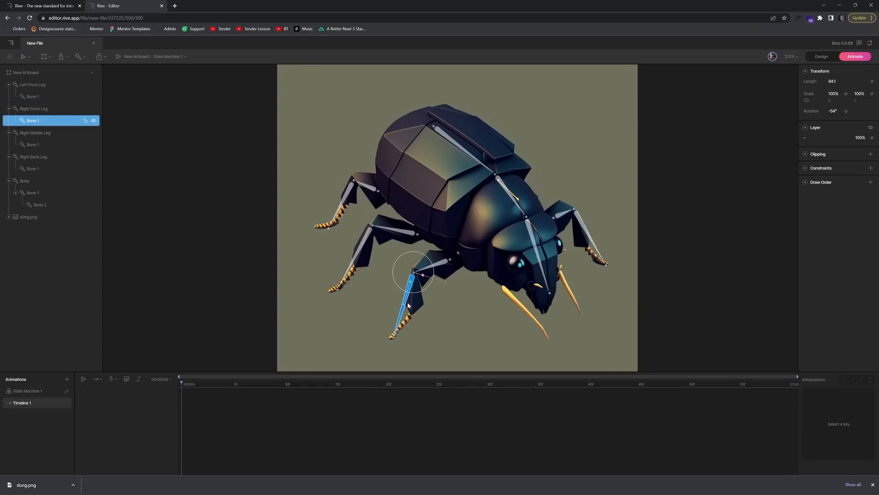
scroll(415, 279, up, 5)
drag(443, 298, 450, 246)
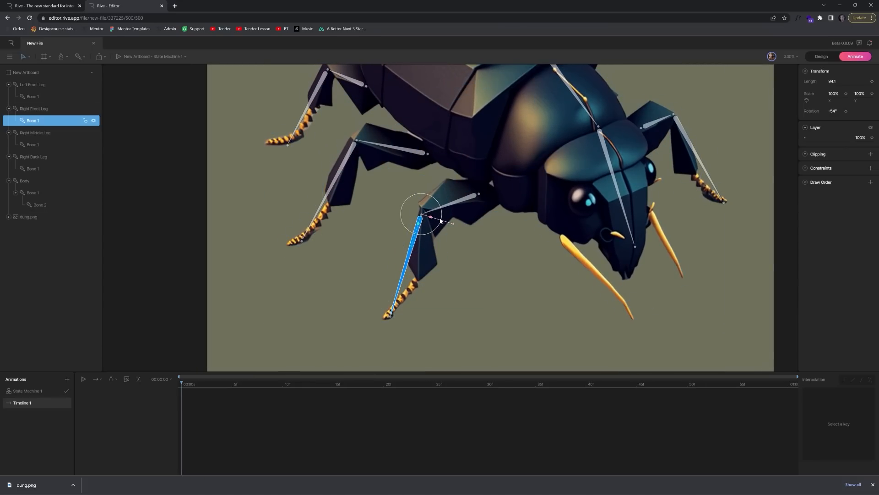
click(451, 205)
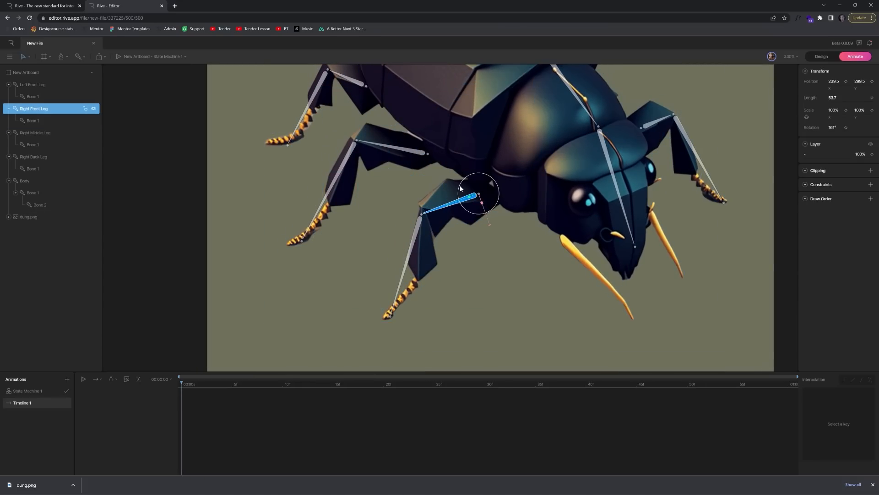
drag(461, 189, 452, 194)
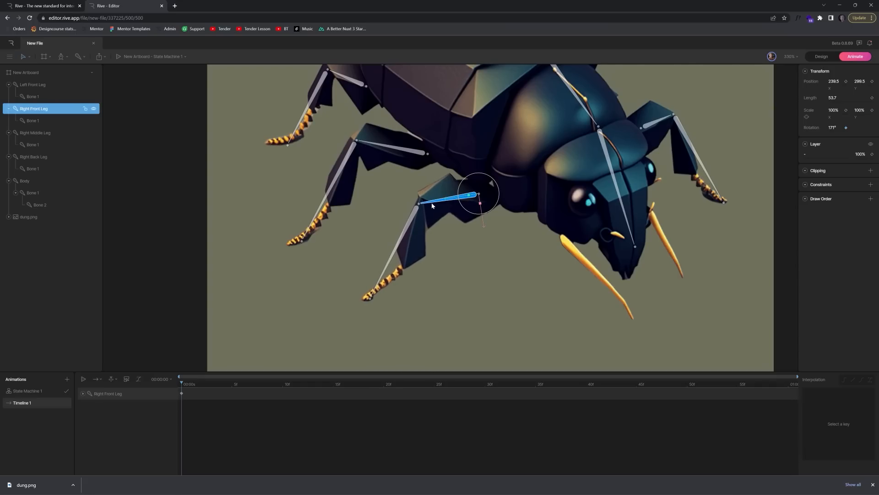
click(417, 213)
drag(441, 214, 420, 204)
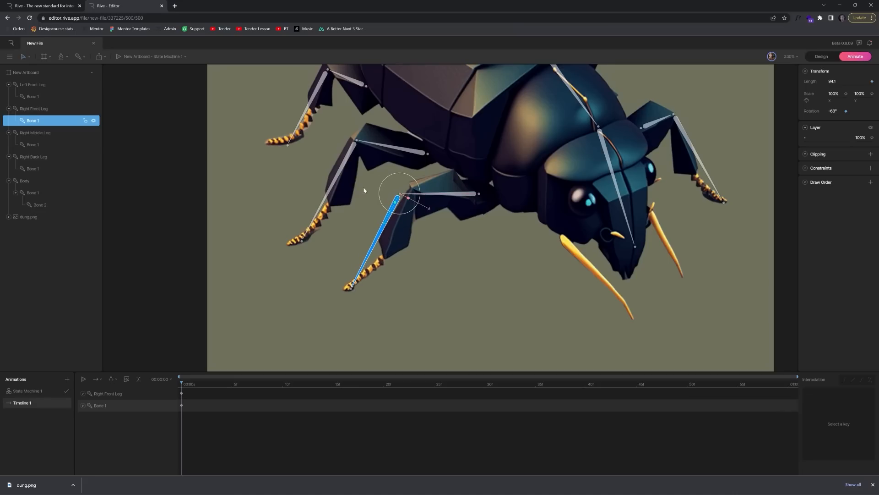
- Pose the right middle leg at the timeline's start, with its upper bone rotated to -180° and its Bone 1 to -69°
click(357, 155)
mouse_move(357, 155)
mouse_down()
mouse_move(401, 168)
mouse_move(365, 149)
mouse_move(359, 159)
mouse_up()
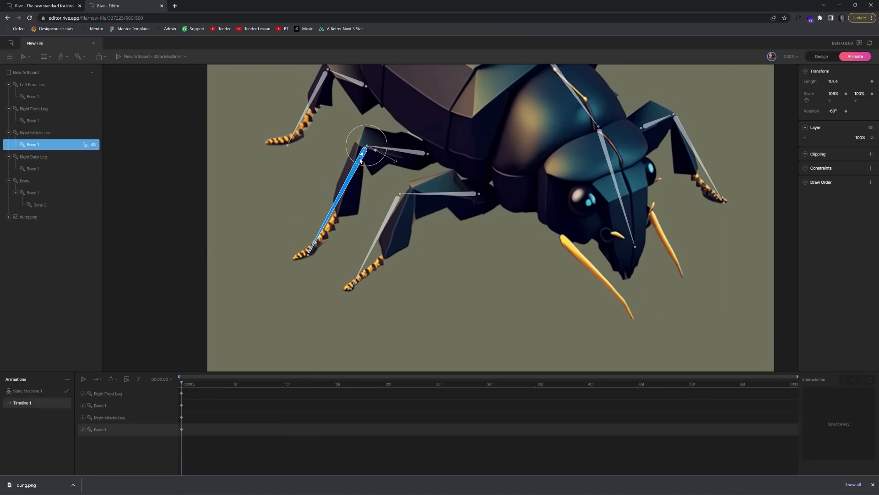
click(389, 151)
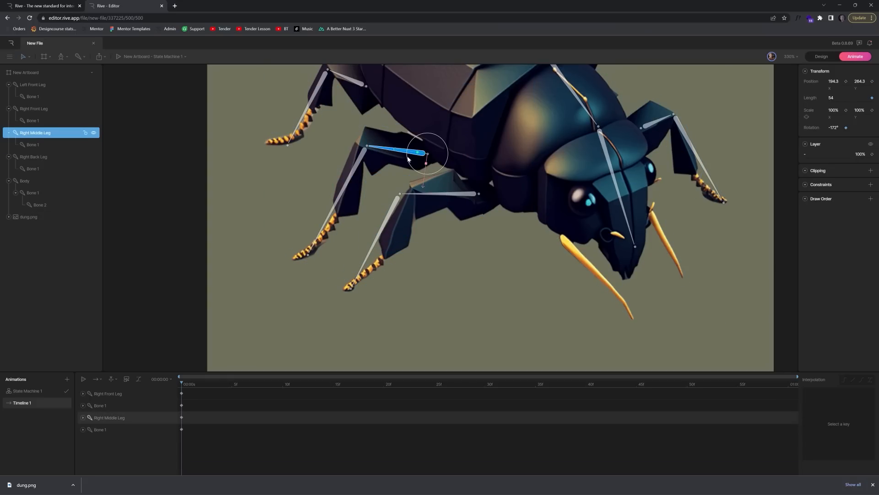
drag(408, 159, 410, 163)
- Pose the right back leg at the timeline's start, rotating its upper bone to -142° and its Bone 1 to -86°
drag(443, 211, 459, 244)
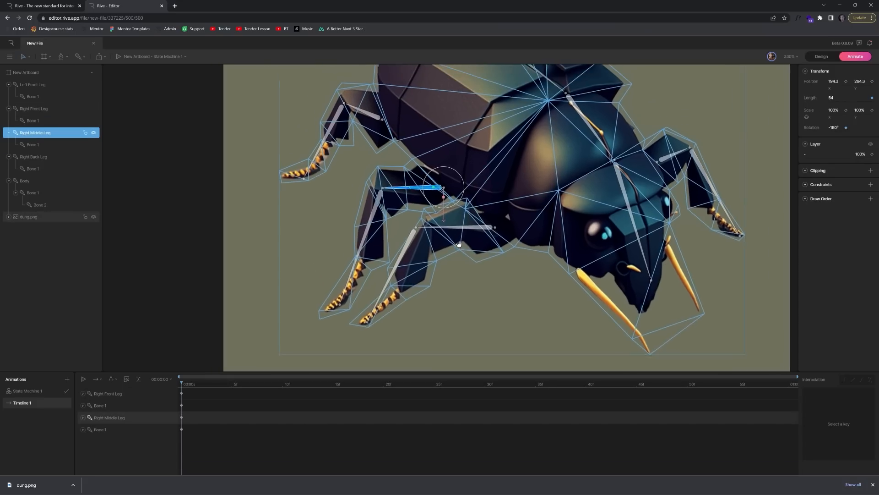
drag(458, 243, 465, 309)
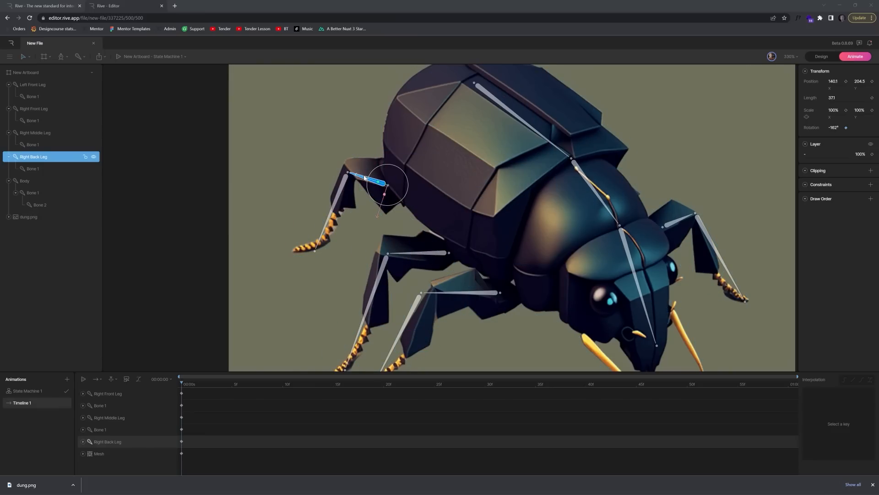
drag(371, 177, 376, 172)
click(348, 167)
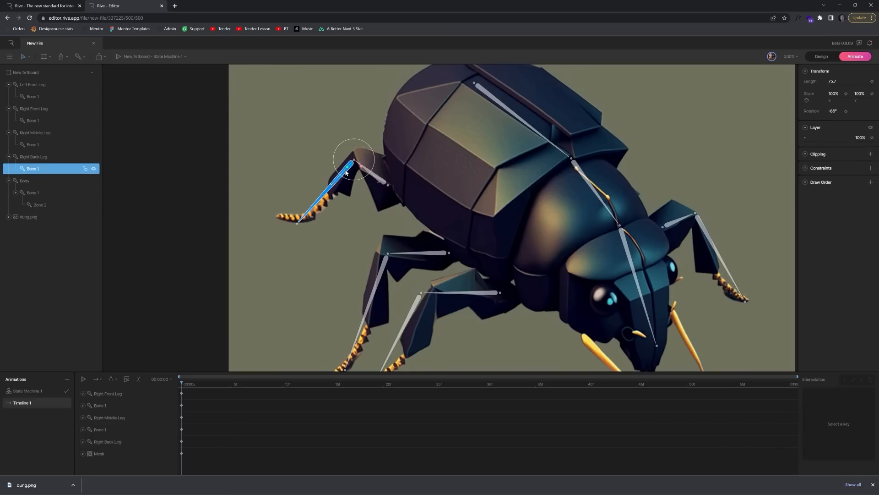
drag(334, 160, 338, 160)
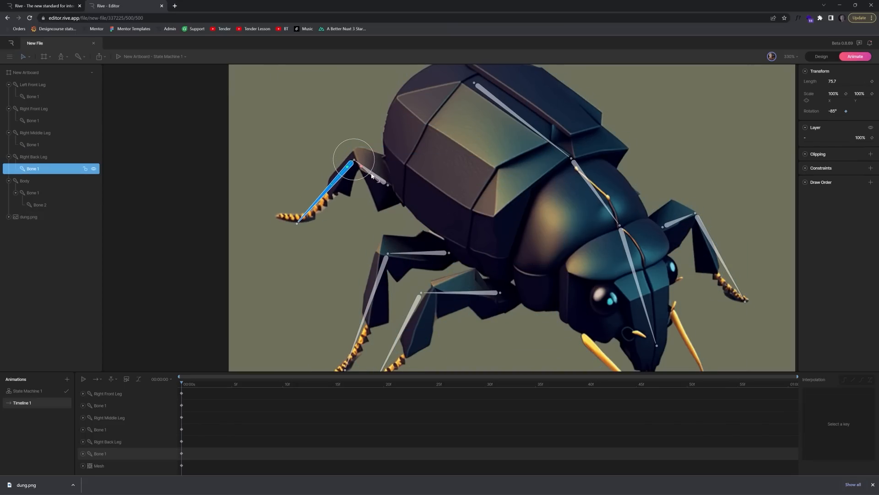
drag(372, 173, 378, 186)
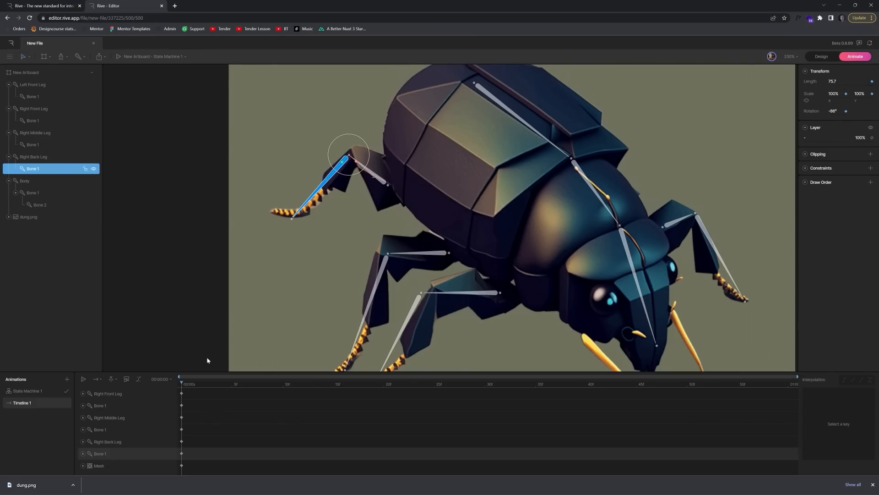
- Key the position and scale of the Right Back Leg and Right Middle Leg bones at the timeline's start
click(378, 179)
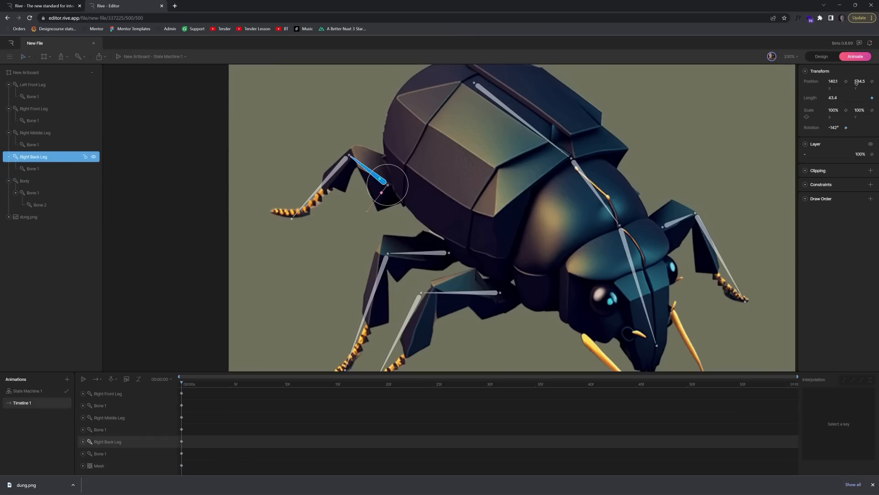
click(847, 112)
click(416, 255)
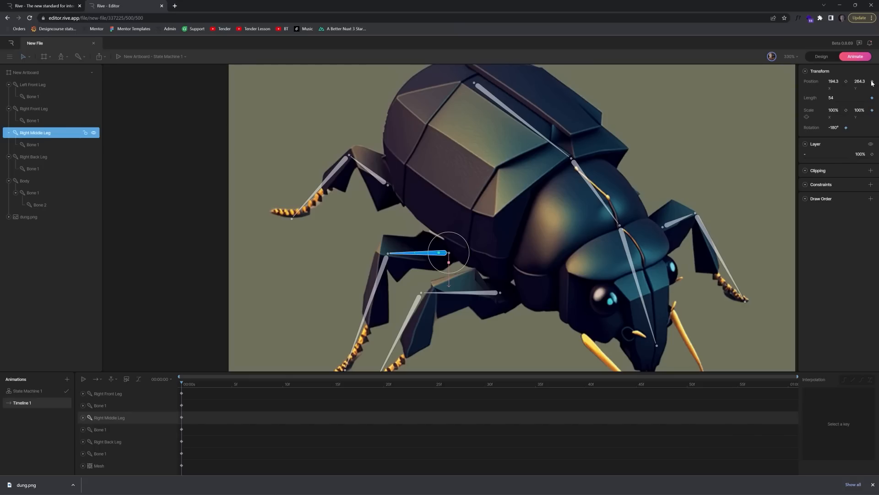
click(846, 81)
click(384, 270)
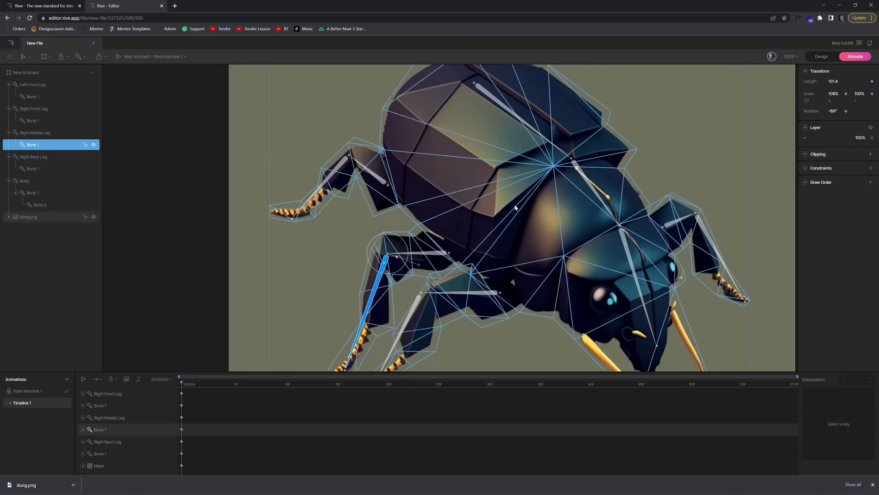
- Key the scale of the right front leg's Bone 1 and the position and scale of Right Front Leg
click(411, 313)
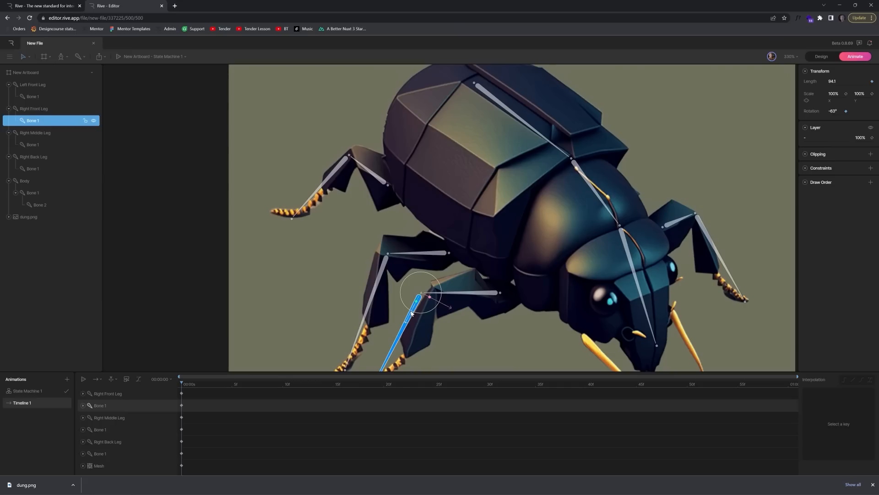
click(872, 93)
click(846, 94)
click(479, 293)
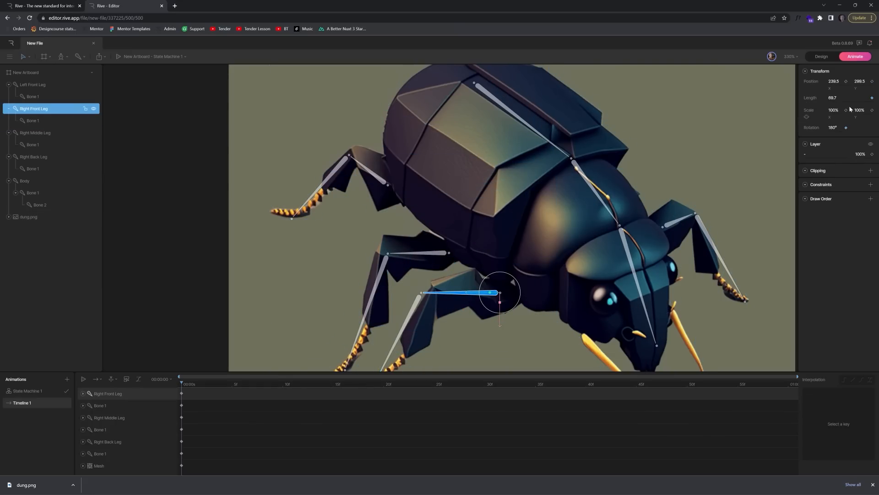
click(871, 82)
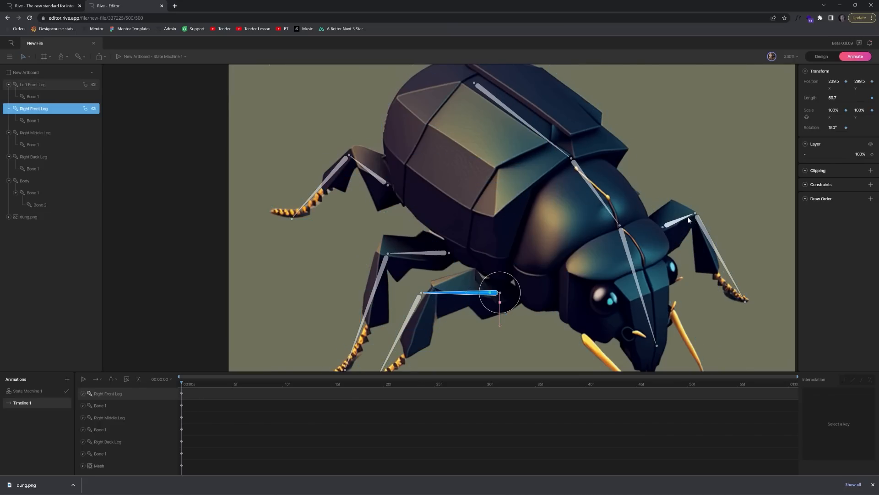
- Pose the left front leg and key its upper bone and Bone 1 at the timeline's start
drag(689, 224, 646, 217)
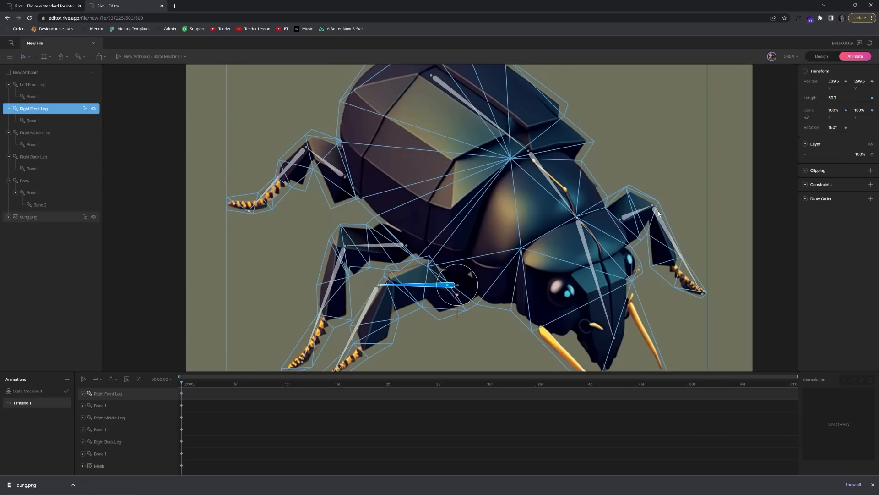
click(659, 233)
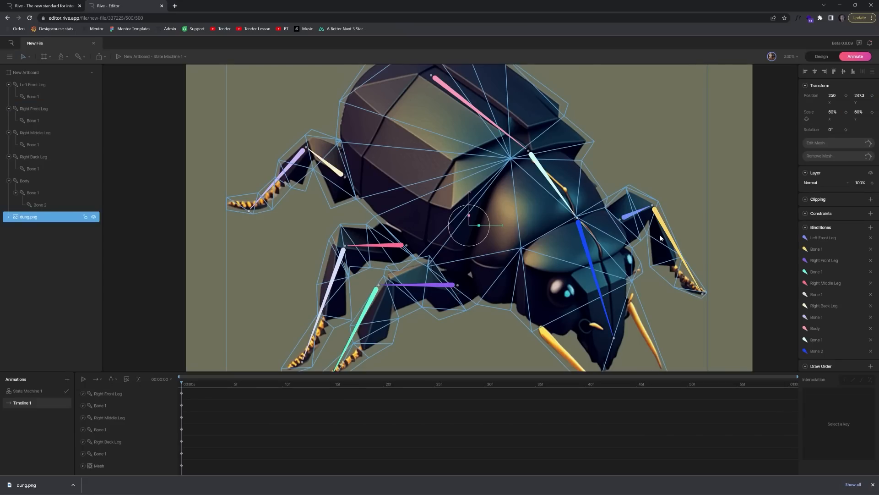
click(611, 231)
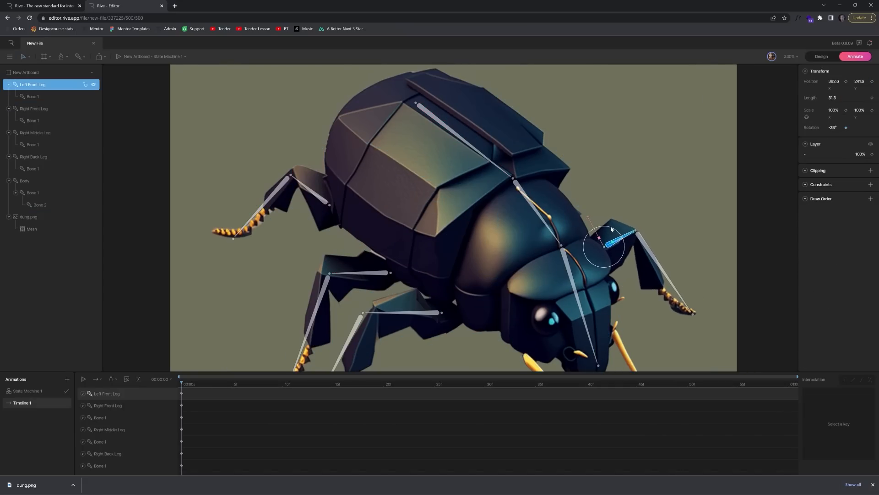
scroll(623, 234, down, 4)
scroll(623, 233, right, 4)
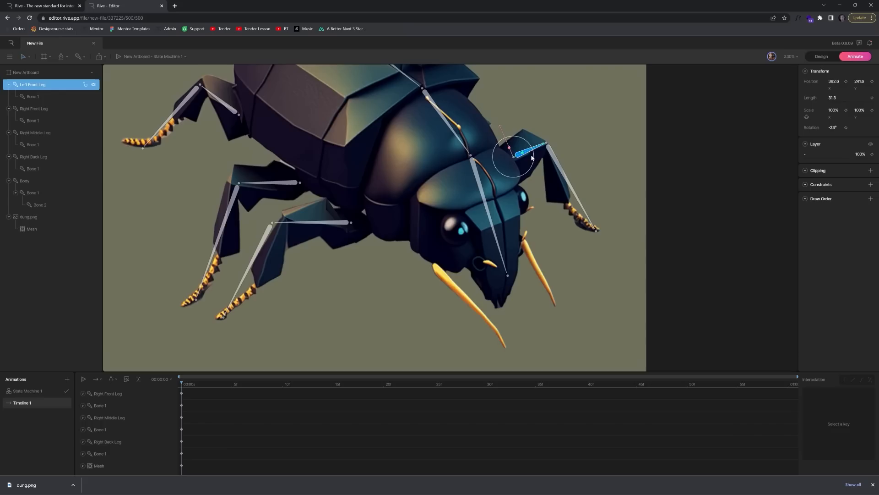
drag(531, 147, 578, 234)
click(555, 170)
scroll(560, 185, down, 1)
scroll(559, 185, down, 1)
click(648, 224)
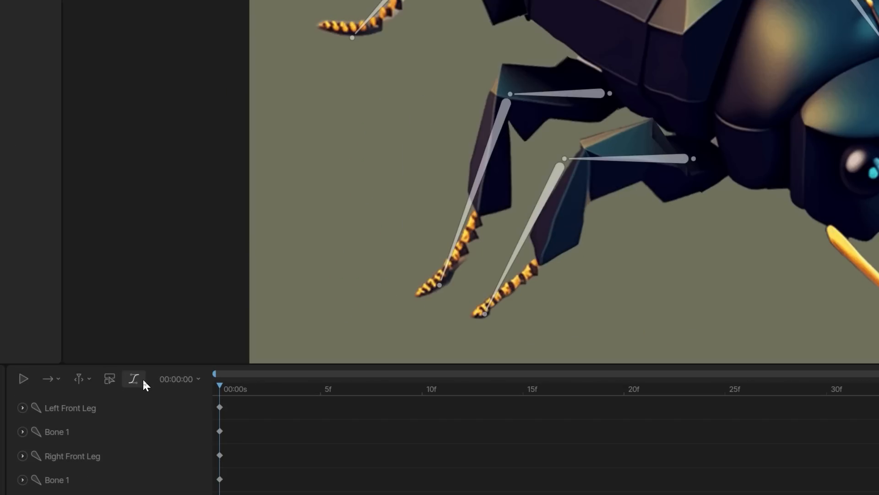
- Set the animation's duration to 00:02:00 and extend the visible timeline range to its full length
click(162, 380)
click(263, 433)
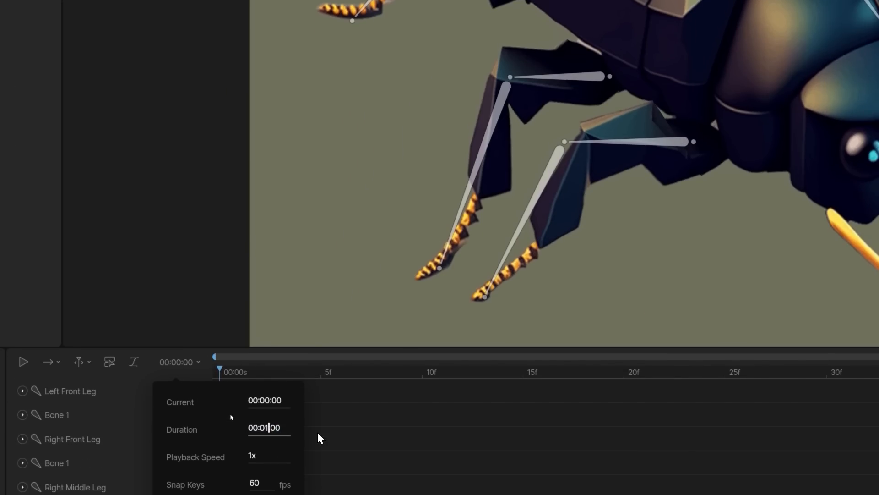
key(BackSpace)
text(2)
key(Return)
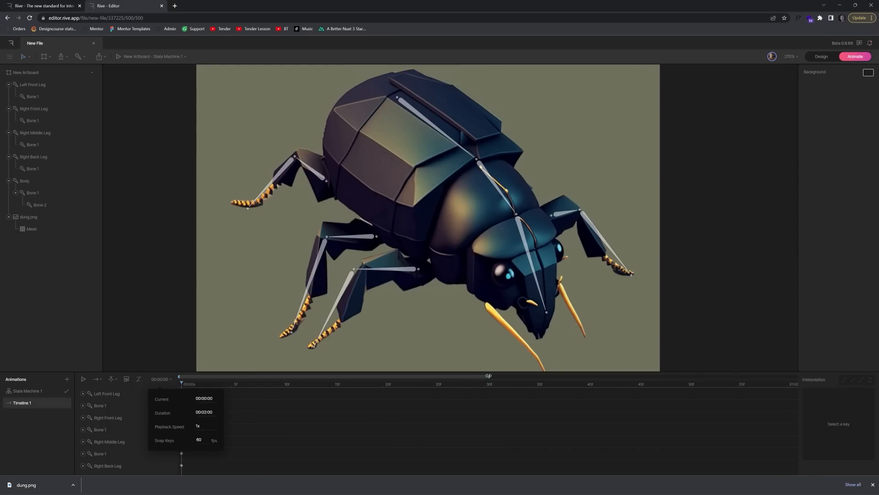
drag(488, 376, 810, 377)
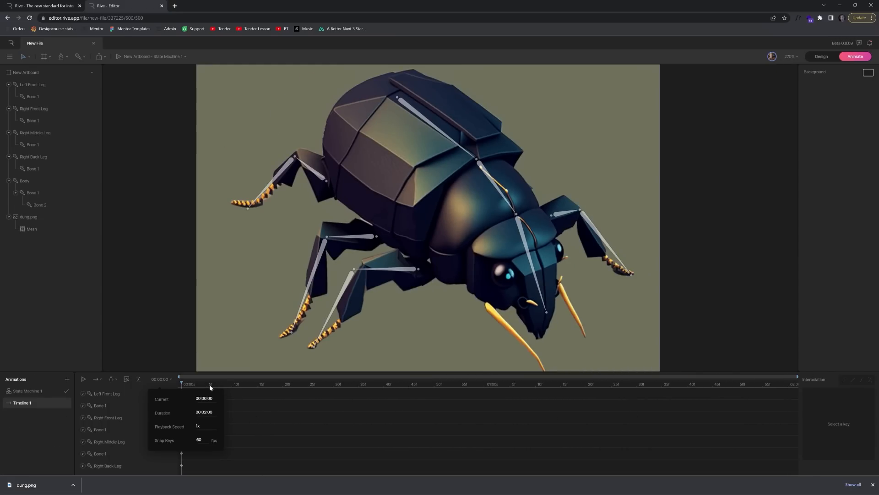
- Copy the starting keys of the leg bones from Left Front Leg down to Right Back Leg to the 00:02:00 mark
drag(210, 384, 796, 384)
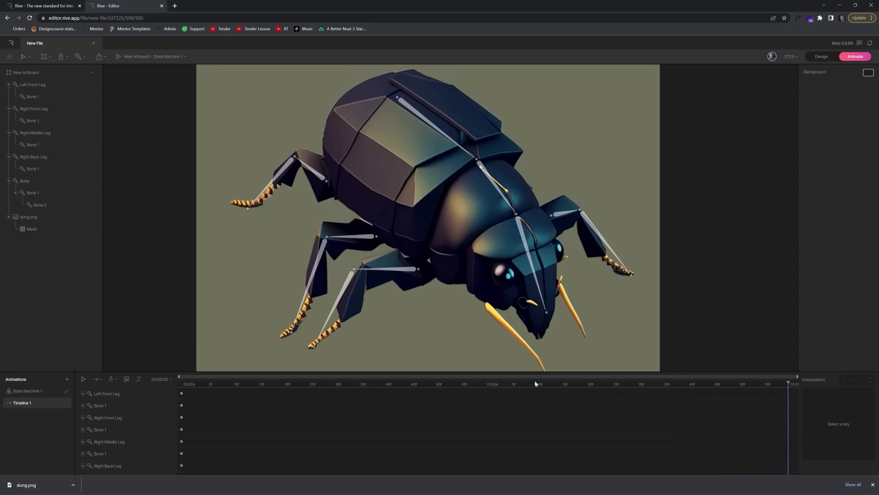
drag(200, 470, 170, 390)
key(ctrl+v)
- Pose the right front leg at about one second, with its upper bone at 146° and 62.3 long, and swing Bone 1 to match
drag(789, 384, 490, 380)
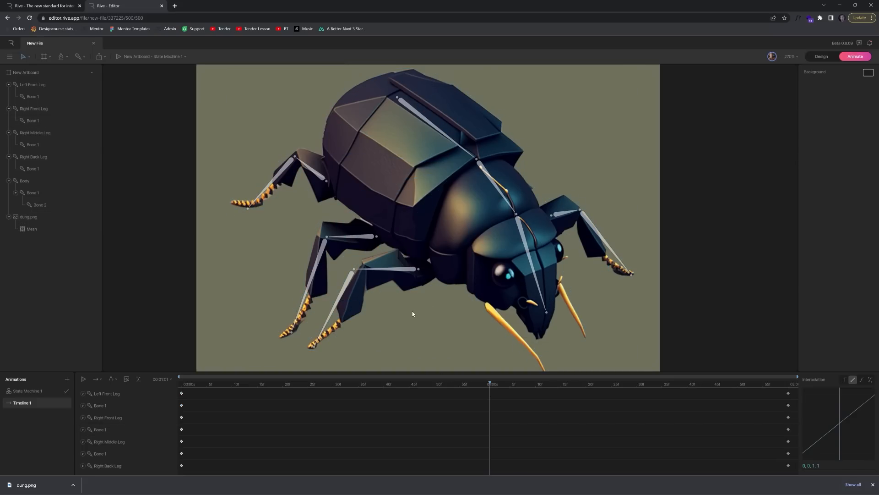
click(353, 292)
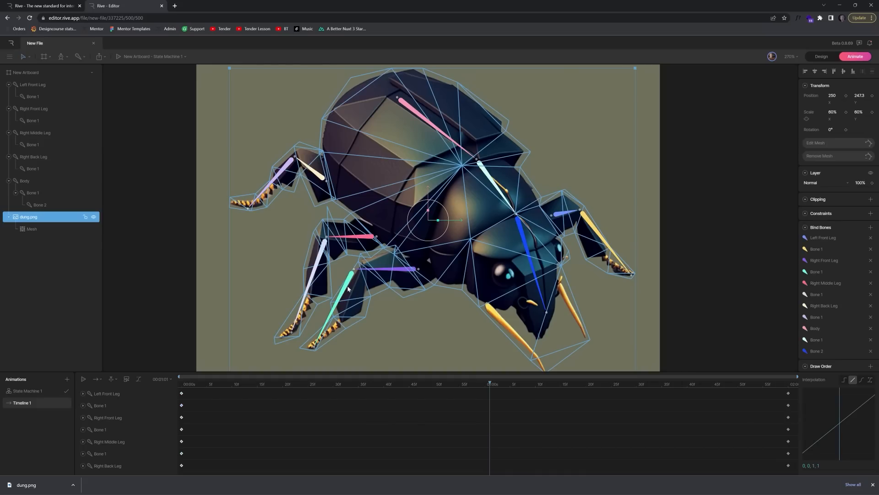
click(394, 270)
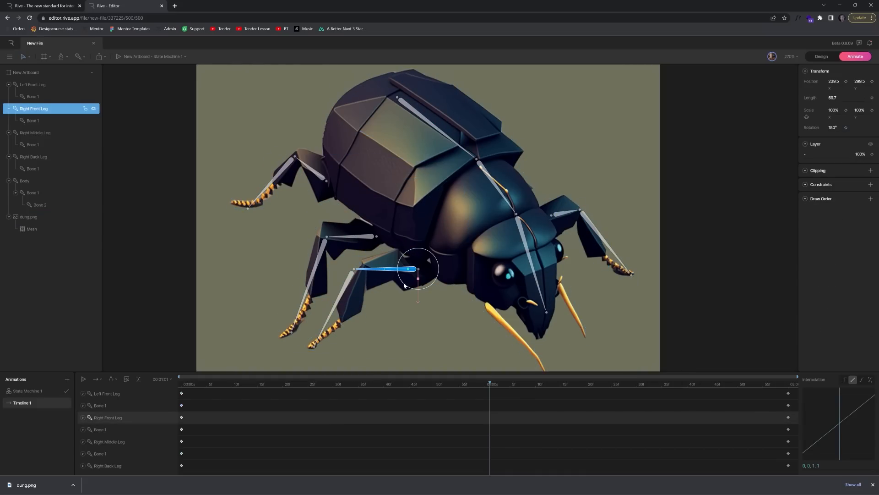
drag(408, 288, 382, 319)
click(358, 310)
scroll(375, 293, down, 2)
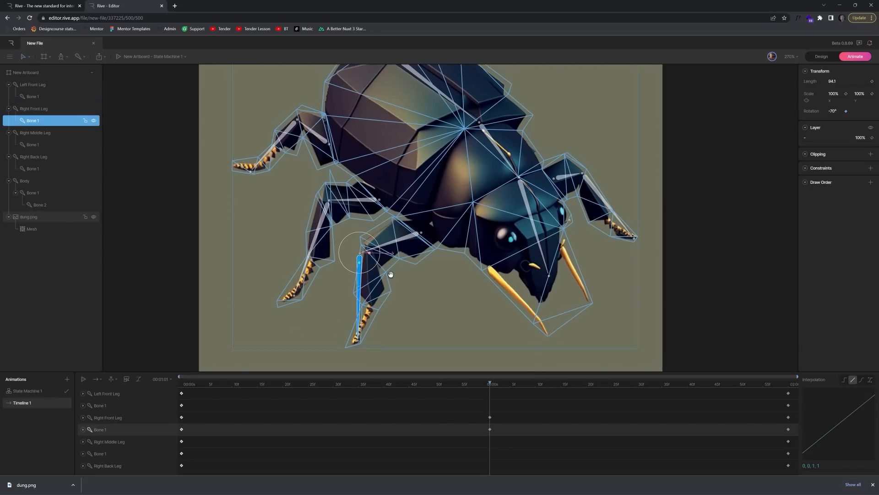
mouse_move(363, 257)
mouse_down()
mouse_move(374, 255)
mouse_move(367, 245)
mouse_move(376, 257)
mouse_up()
click(389, 237)
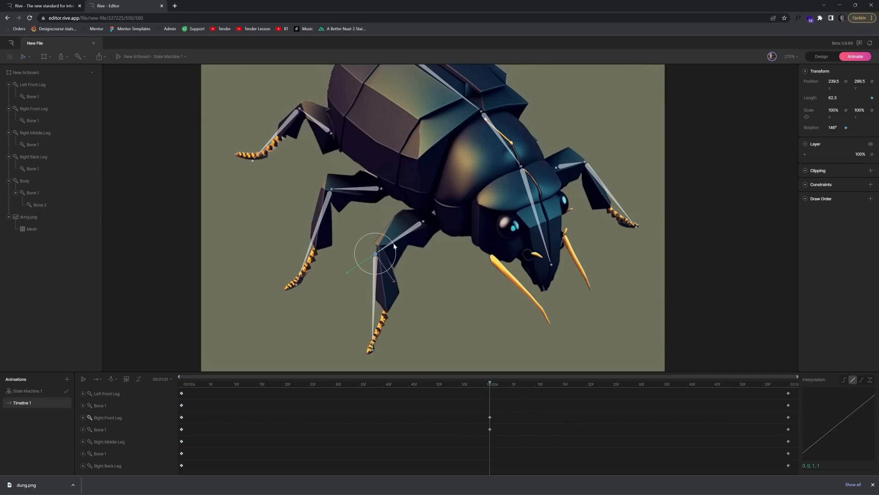
- Pose the left front leg at about one second, with its upper bone at -53° and Bone 1 at 100° with 80% X scale
drag(585, 162, 574, 144)
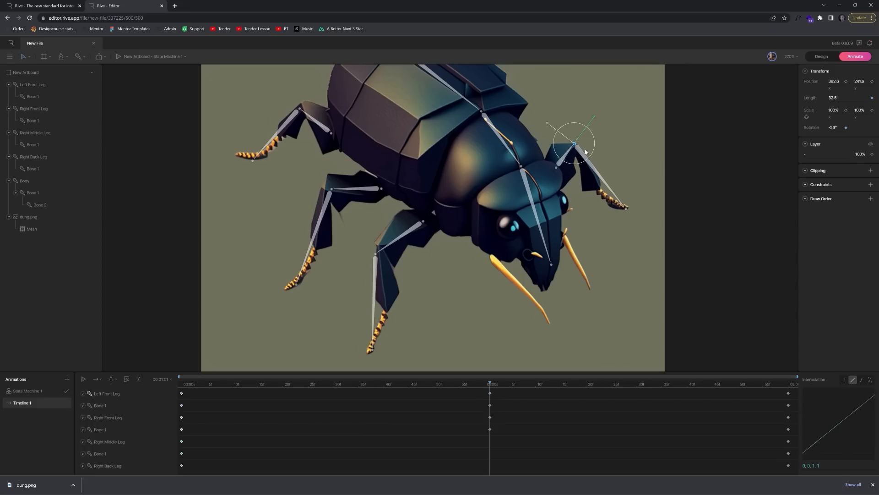
click(618, 204)
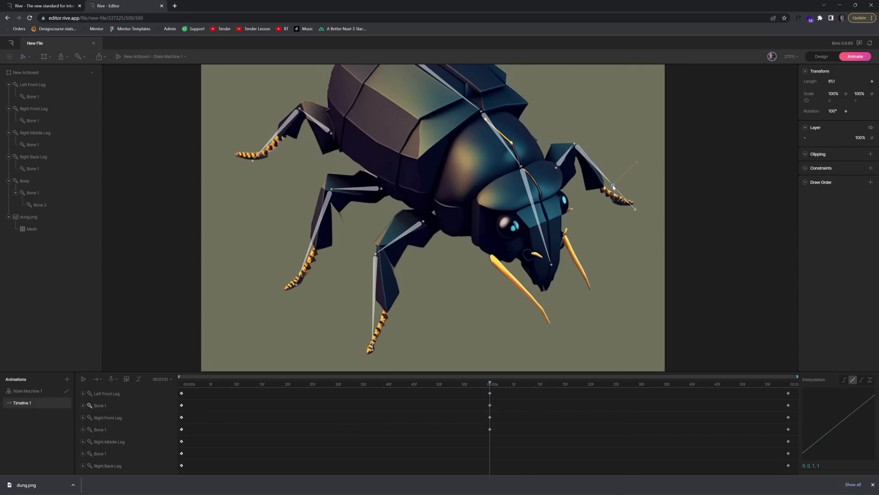
click(584, 155)
drag(581, 151, 565, 142)
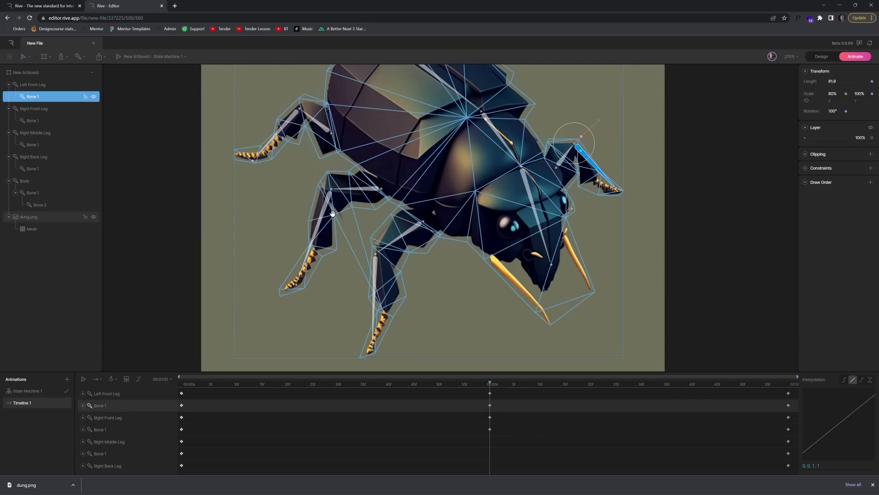
- Pose the right middle leg at about one second, with its upper bone at -165° and Bone 1 at -75° with 86% X scale
drag(332, 213, 413, 241)
click(412, 241)
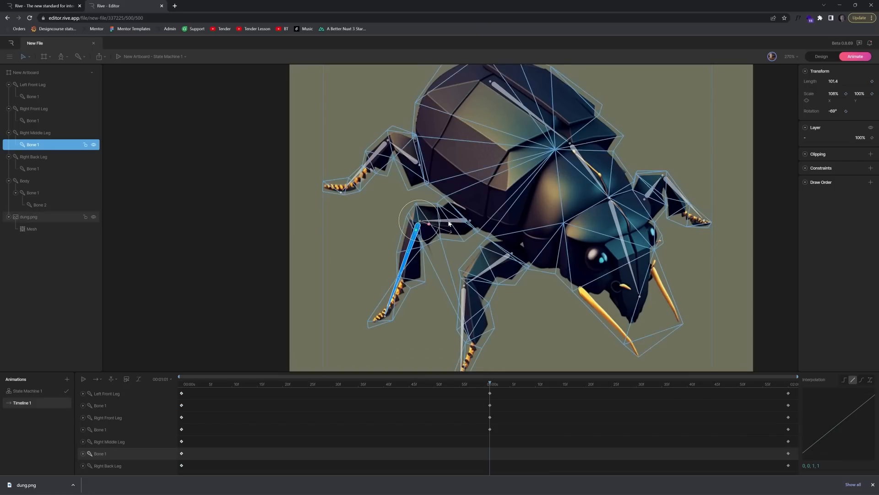
click(420, 222)
drag(422, 224, 420, 207)
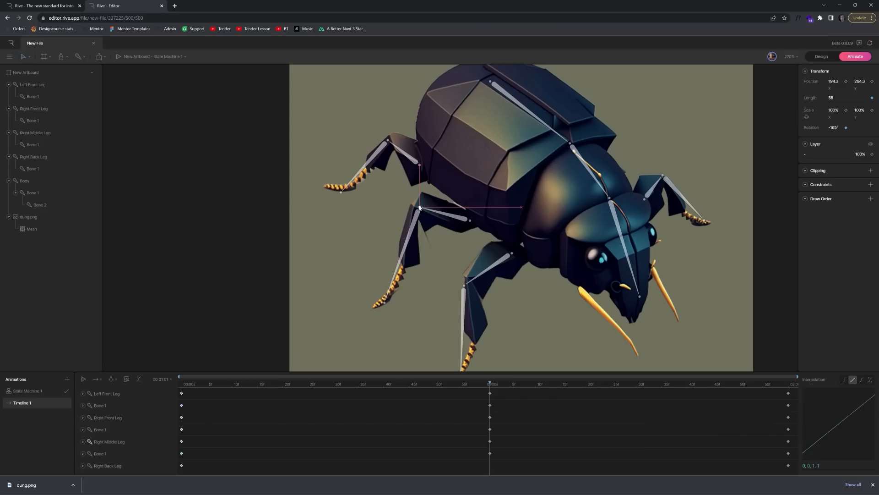
drag(384, 290, 385, 272)
click(404, 233)
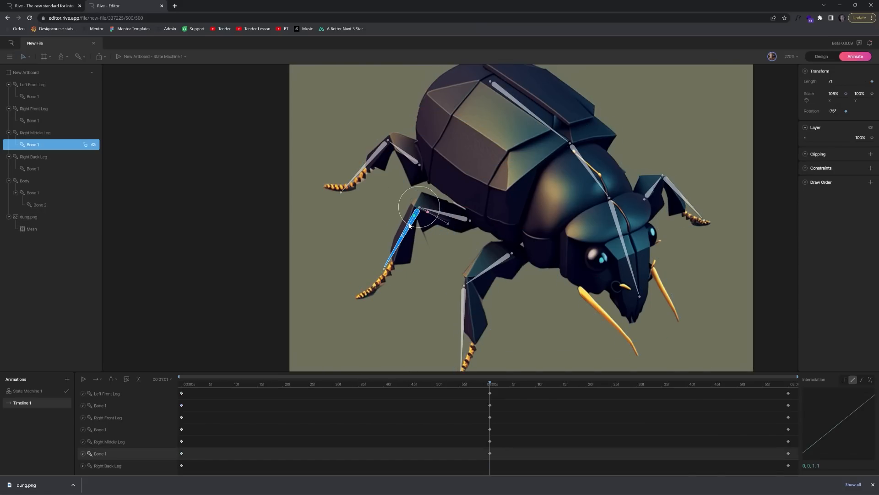
drag(414, 216, 424, 196)
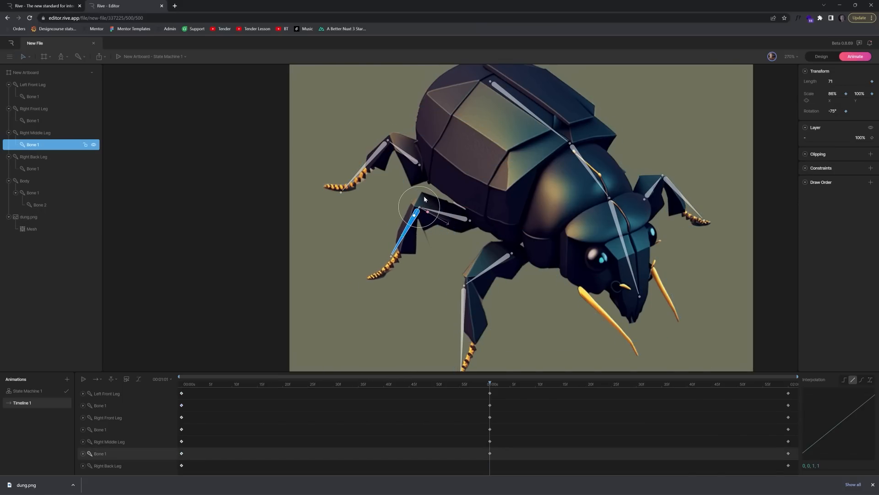
- Pose the right back leg at about one second, with its upper bone at -164° and Bone 1 at -78°, scaled 109% by 102%
click(379, 153)
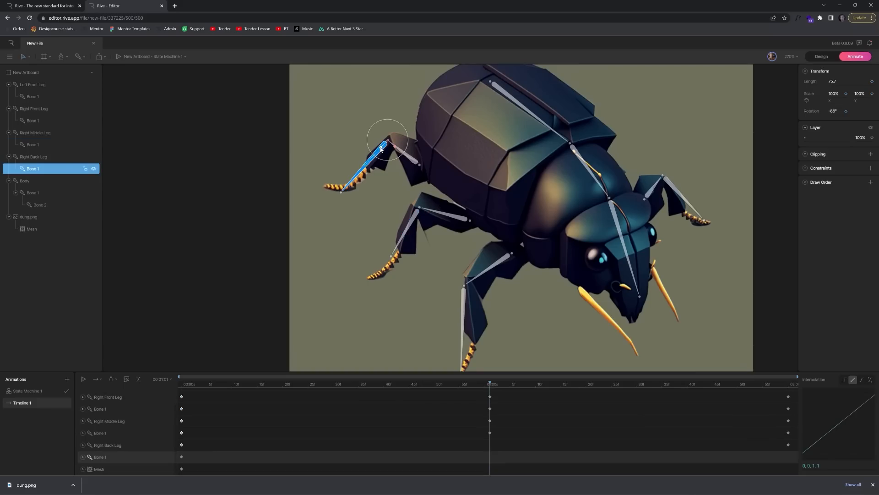
click(412, 159)
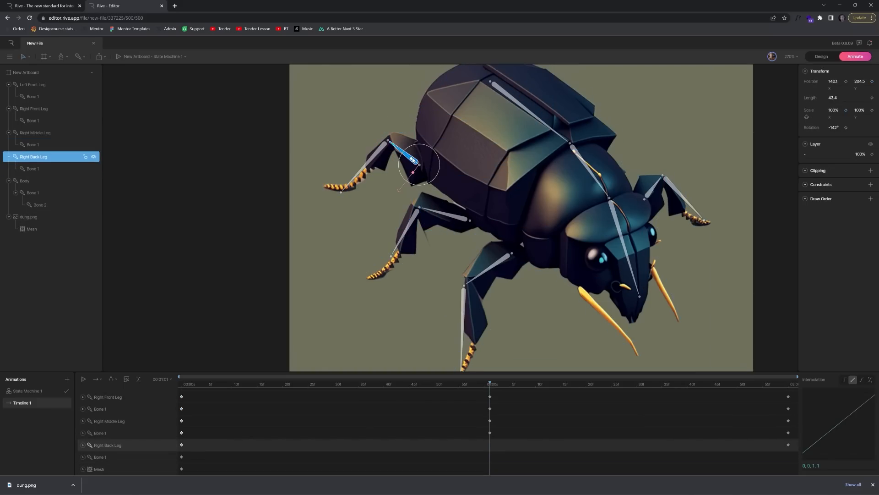
drag(401, 157, 384, 153)
click(374, 168)
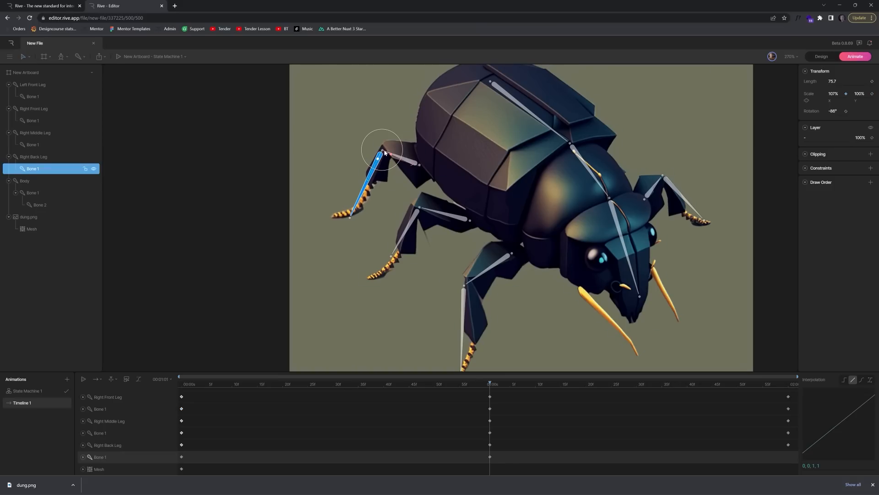
click(378, 141)
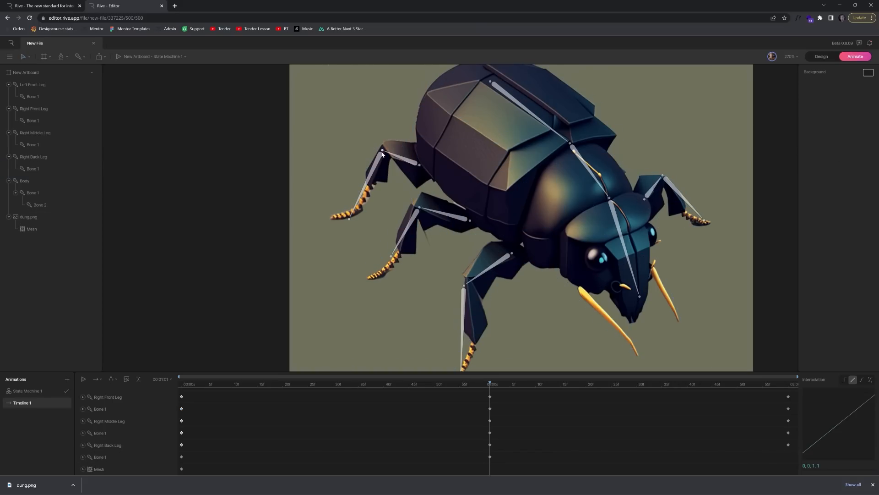
mouse_move(382, 152)
mouse_down()
mouse_move(387, 165)
mouse_move(384, 155)
mouse_up()
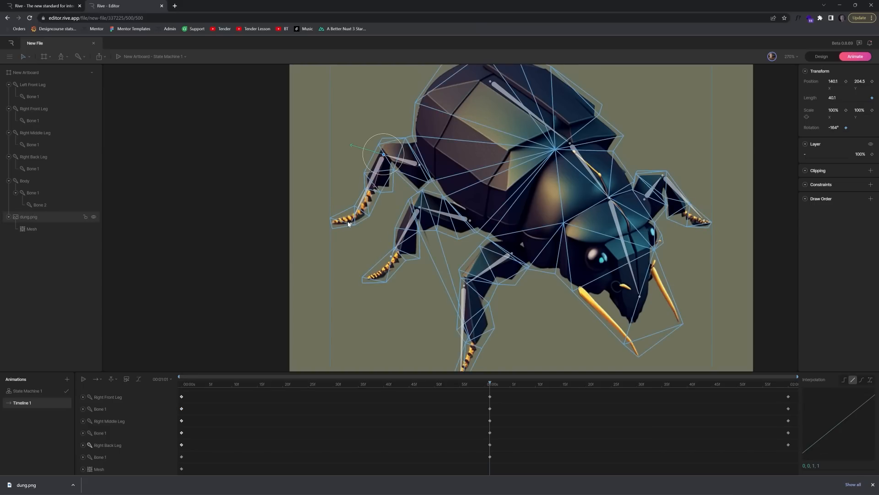
drag(350, 224, 359, 228)
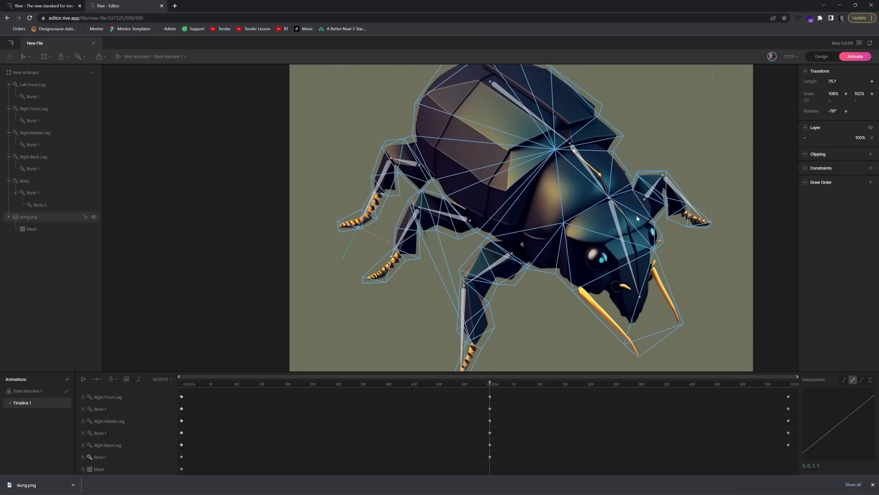
scroll(529, 251, down, 3)
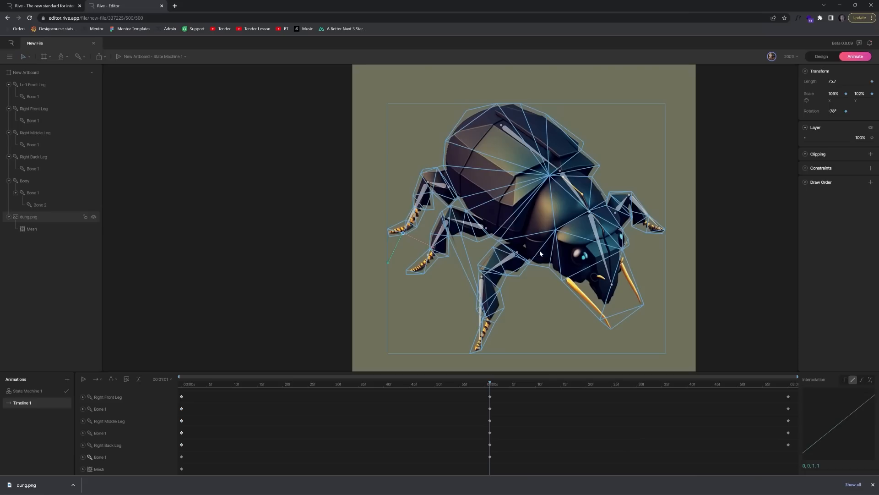
drag(545, 277, 490, 292)
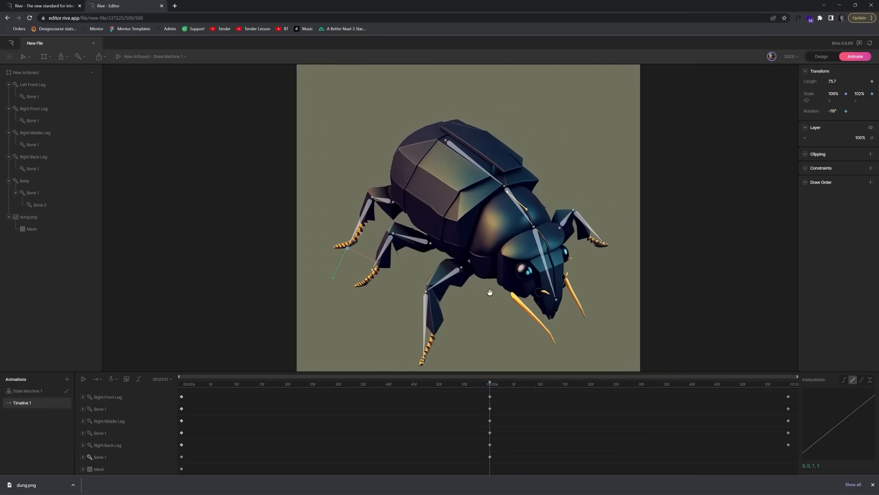
click(452, 145)
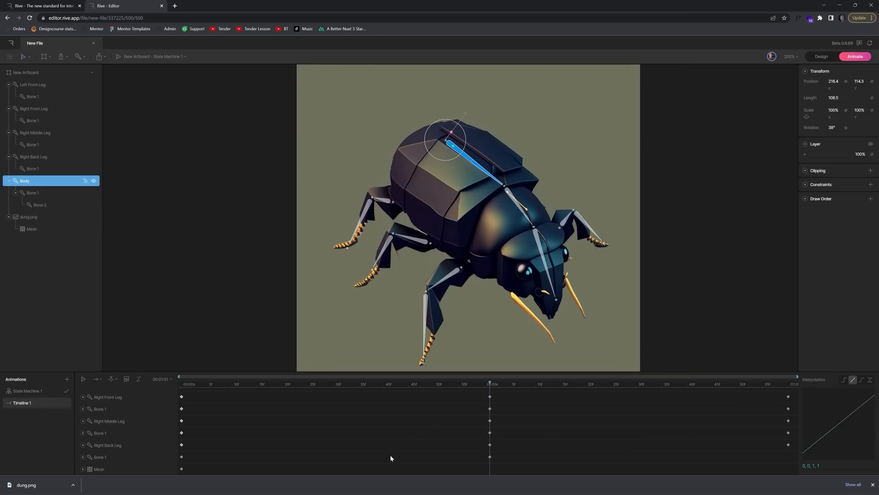
scroll(127, 411, up, 2)
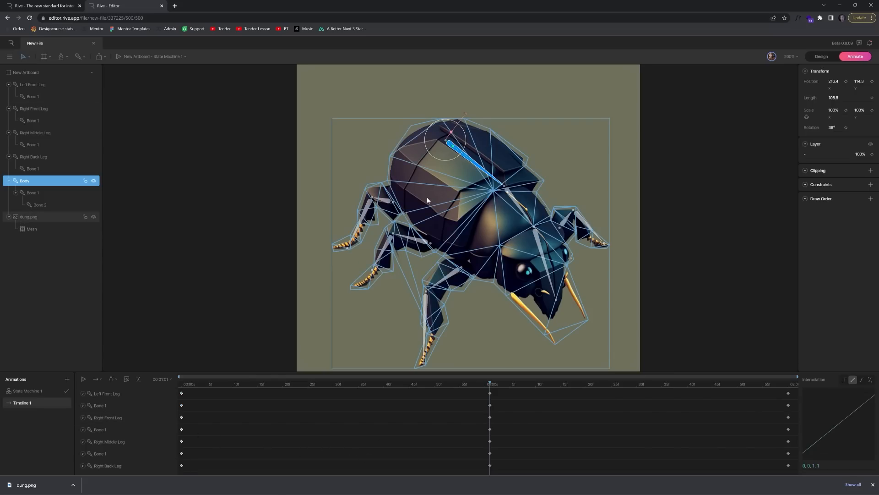
click(354, 155)
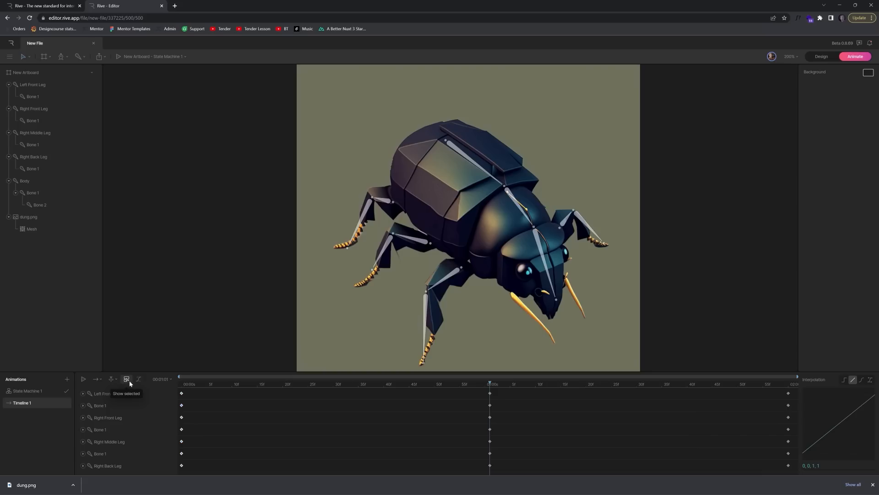
- Set Timeline 1 to loop and play the leg animation from the start
click(102, 380)
click(114, 410)
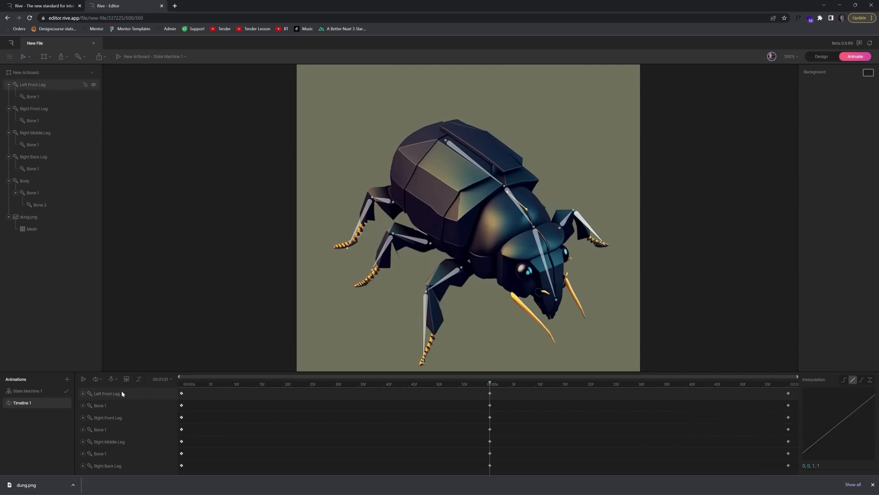
click(184, 383)
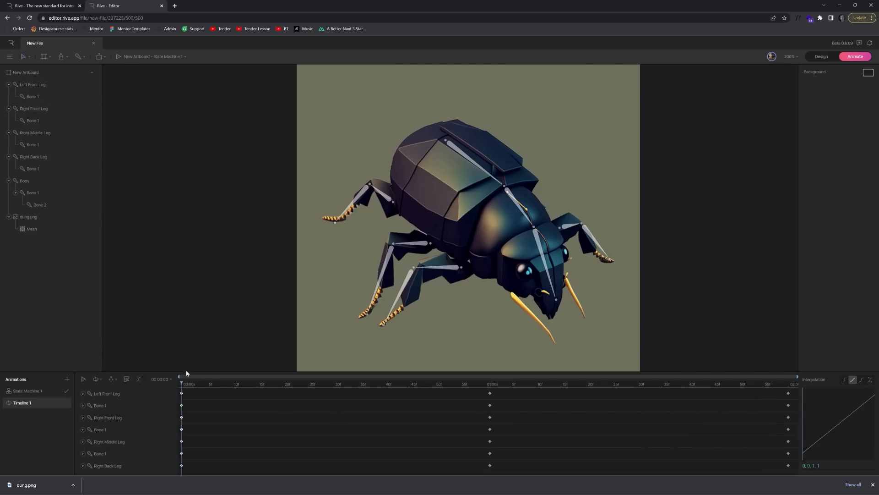
key(space)
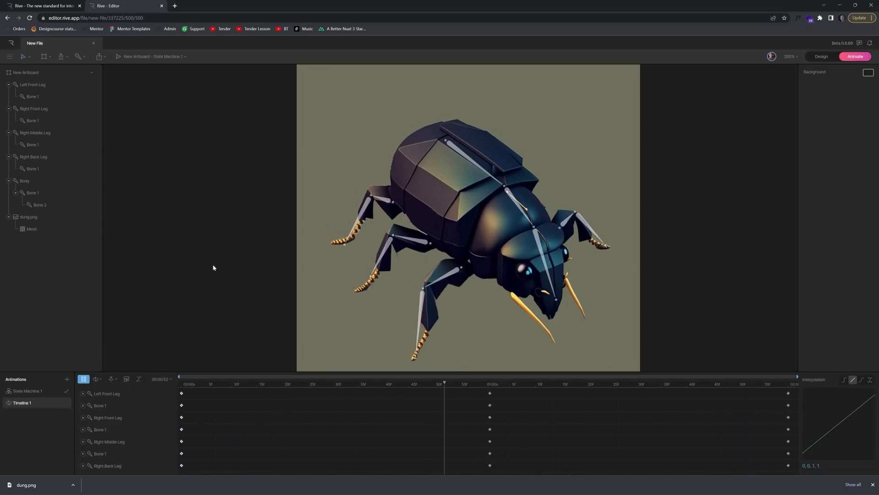
- Stop playback, select all leg keyframes across Timeline 1, and give them cubic interpolation of about .68, .01, .36, .98
key(space)
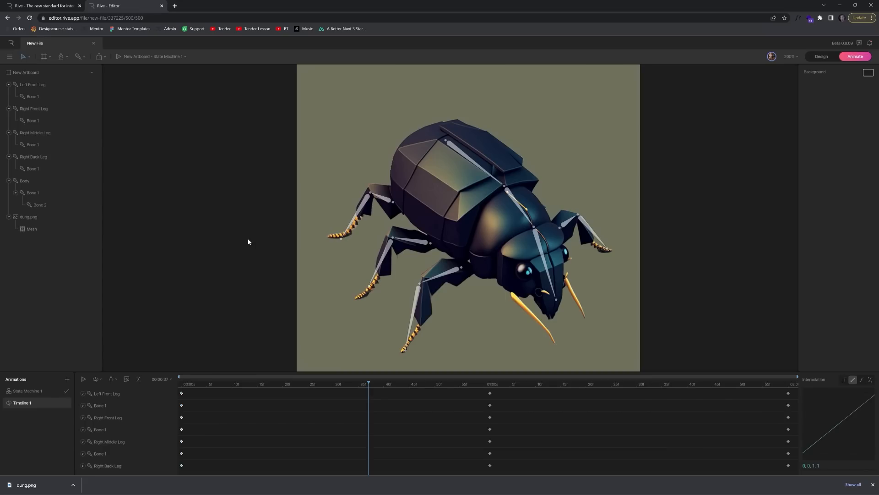
click(188, 390)
drag(180, 392, 705, 463)
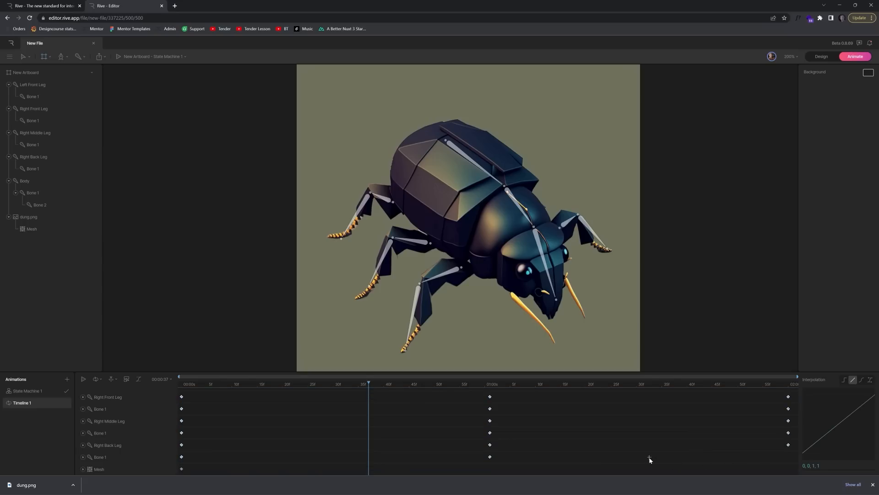
click(638, 465)
drag(369, 382, 492, 387)
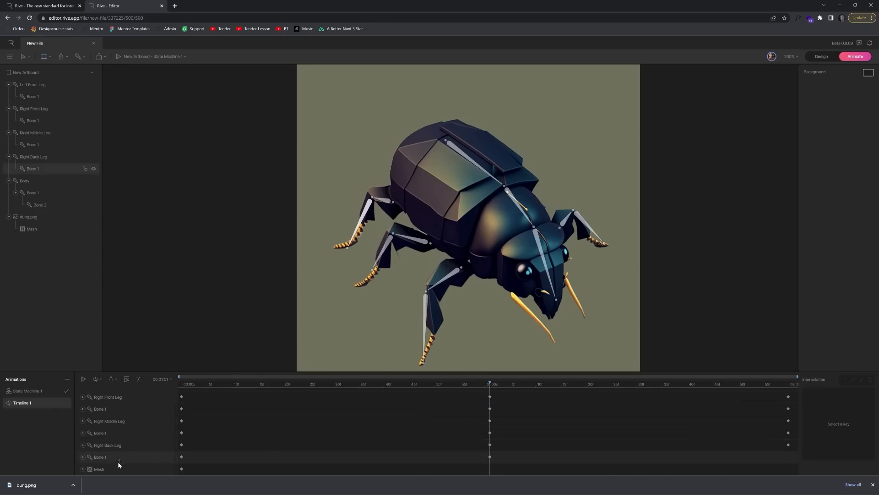
click(109, 470)
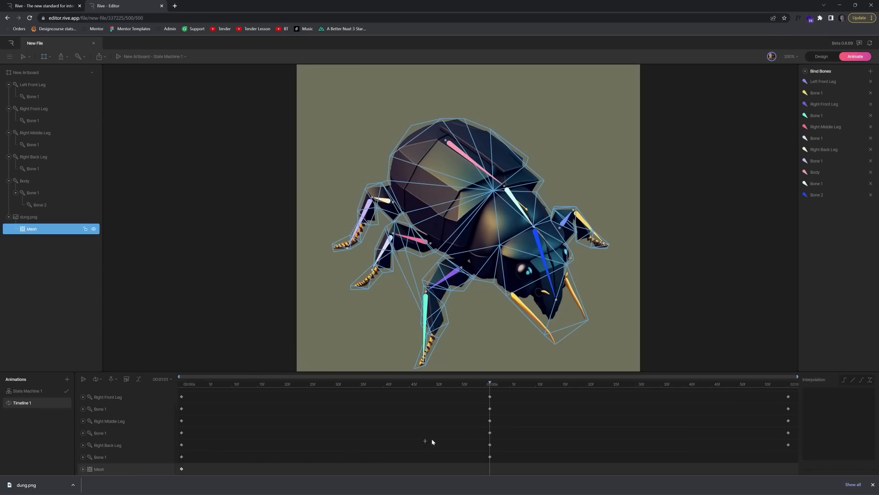
drag(492, 384, 158, 476)
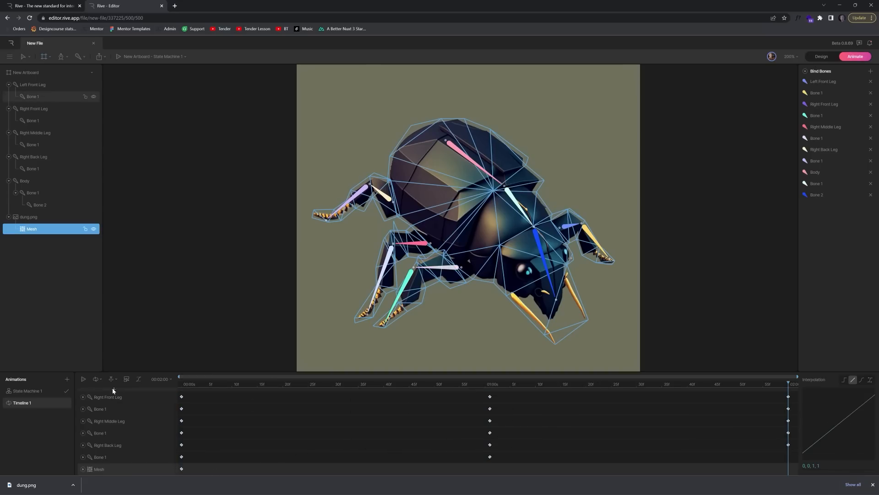
click(138, 379)
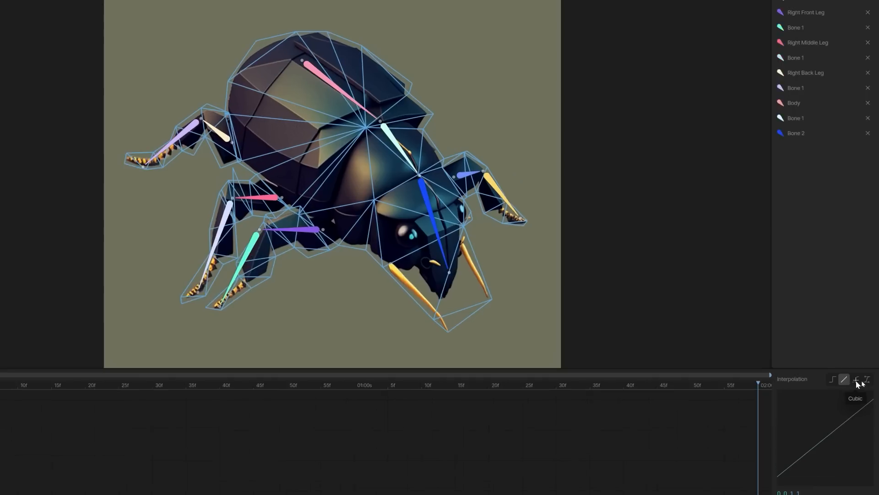
click(862, 380)
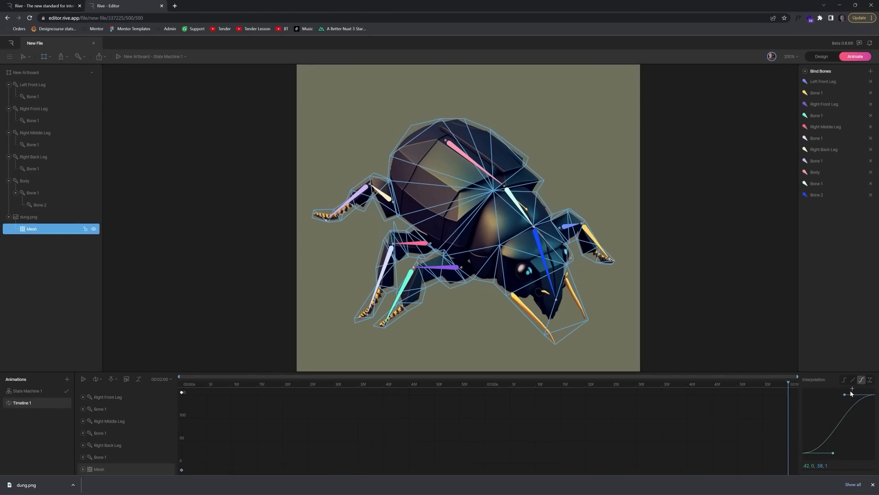
drag(845, 395, 828, 395)
drag(833, 453, 852, 452)
click(138, 378)
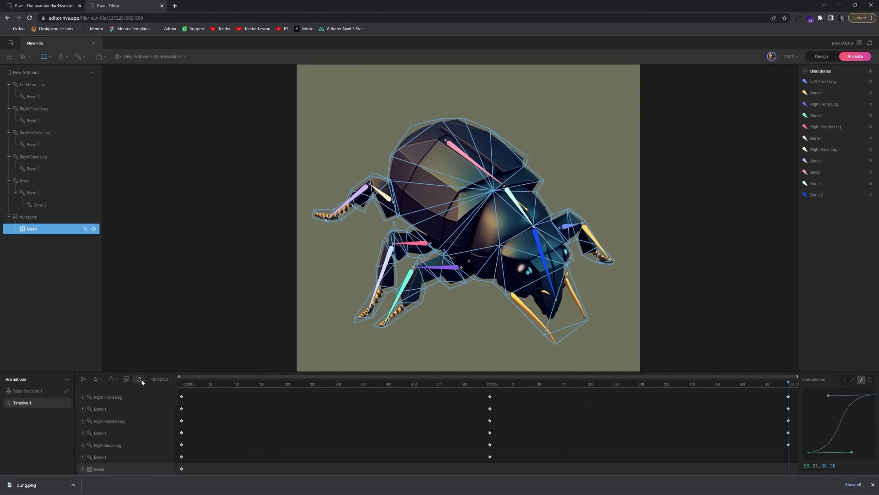
- Play the eased leg animation from the start, stop it, and return to the first frame
click(182, 383)
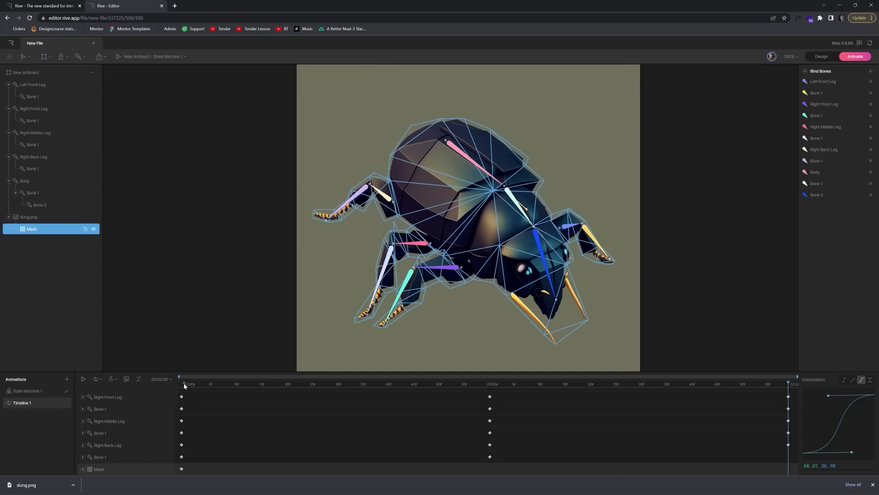
click(202, 281)
key(space)
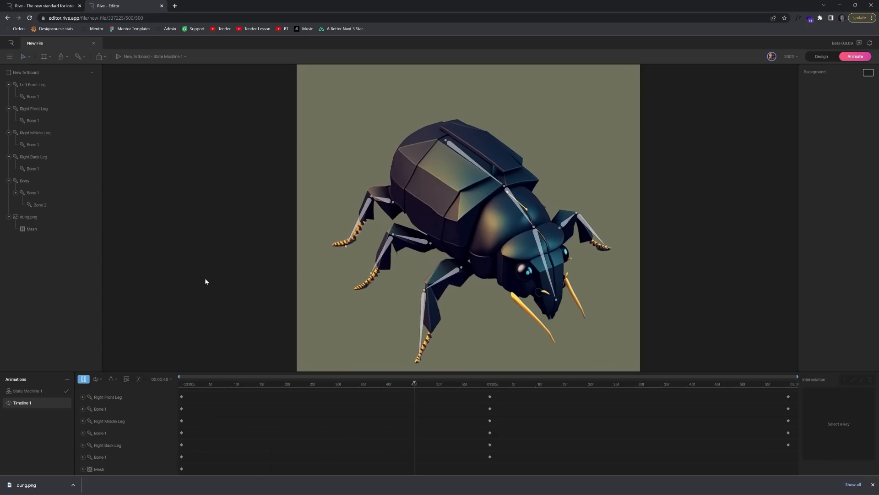
key(space)
click(179, 383)
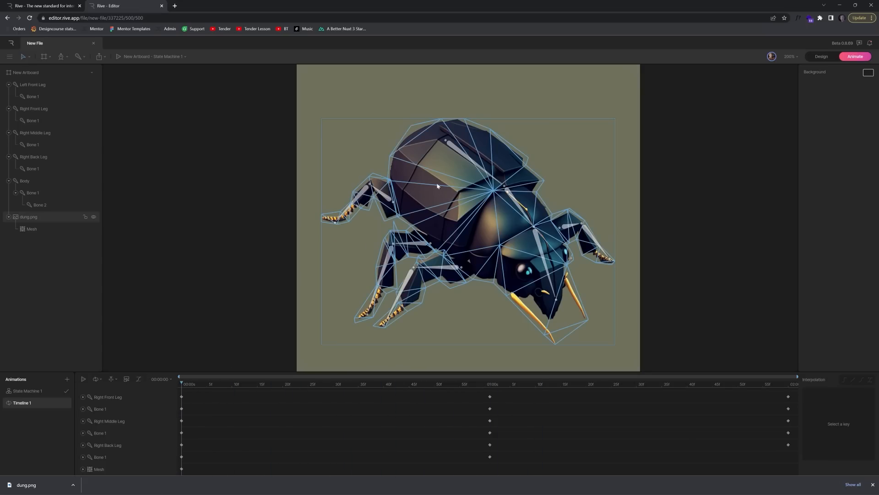
- Try raising the Body bone to about 214.4, 104.6 at about one second without a starting keyframe
click(491, 383)
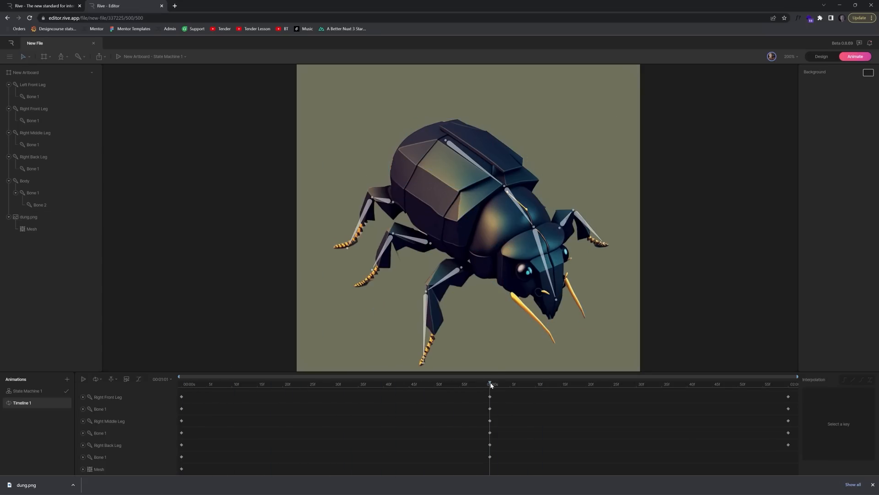
click(451, 145)
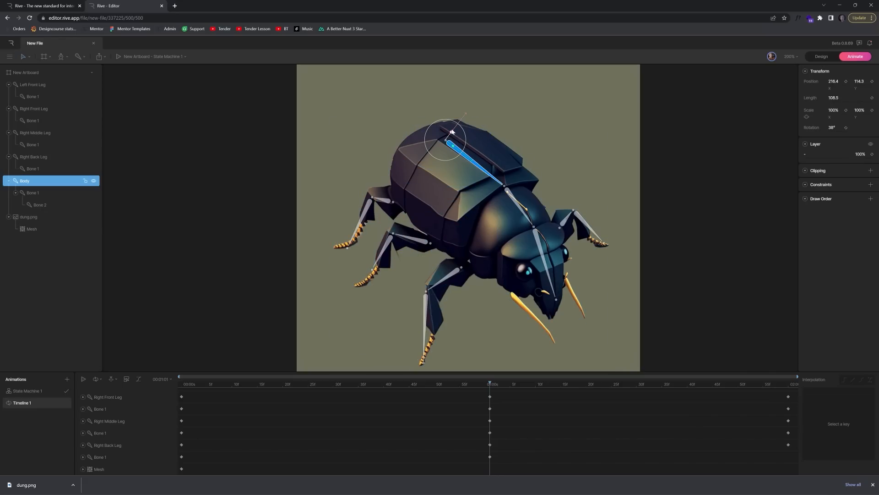
drag(462, 122, 464, 117)
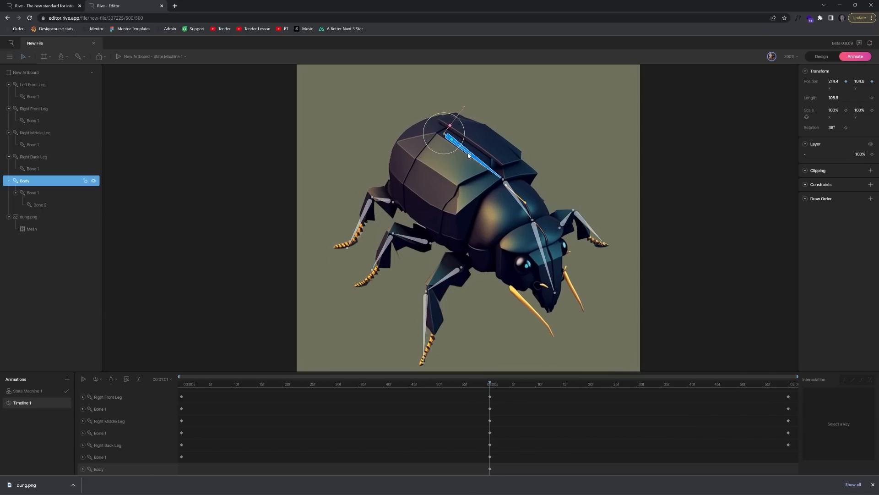
click(177, 384)
mouse_move(177, 385)
mouse_down()
mouse_move(474, 385)
mouse_move(182, 385)
mouse_up()
key(space)
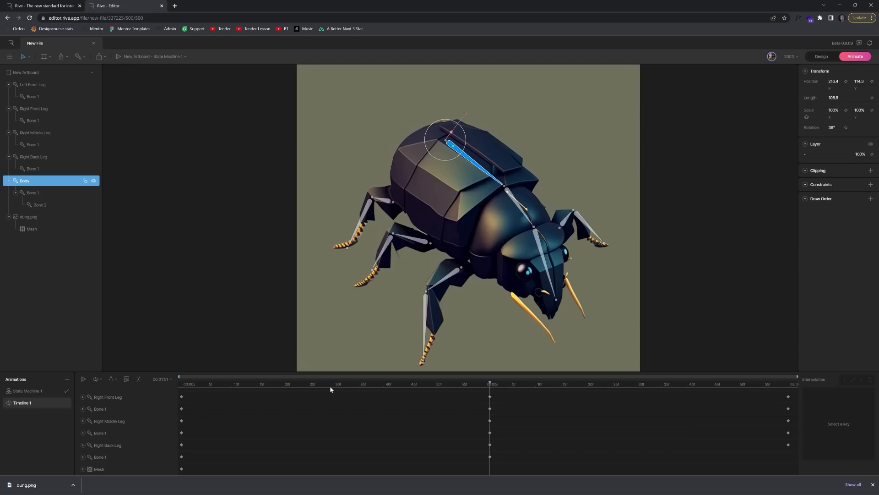
key(space)
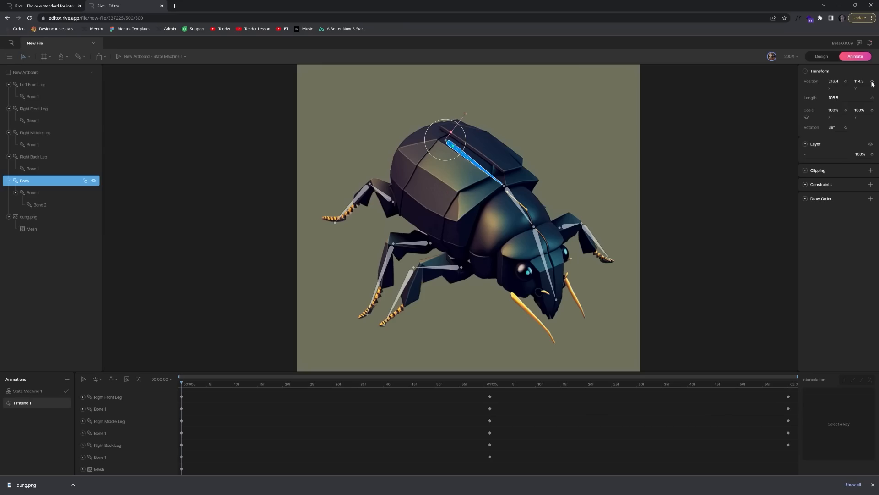
- Key the Body bone's position and rotation, plus the length and rotation of its Bone 1 and Bone 2, at time zero
click(872, 82)
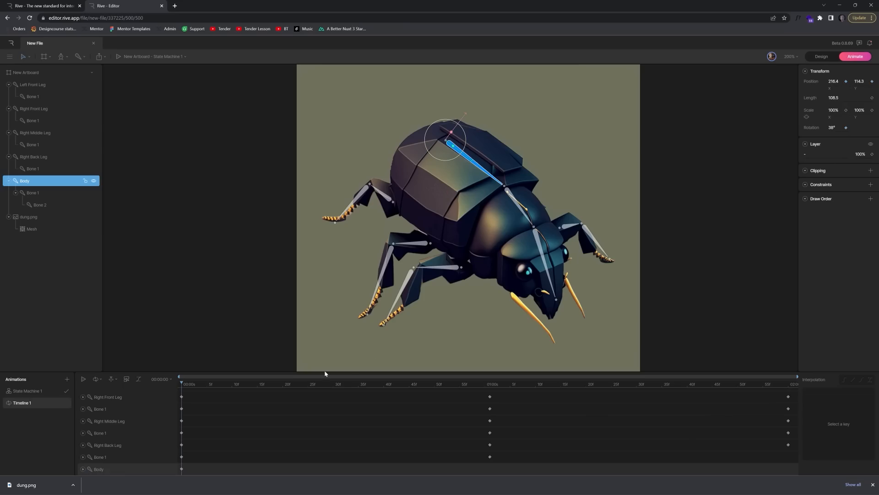
click(520, 208)
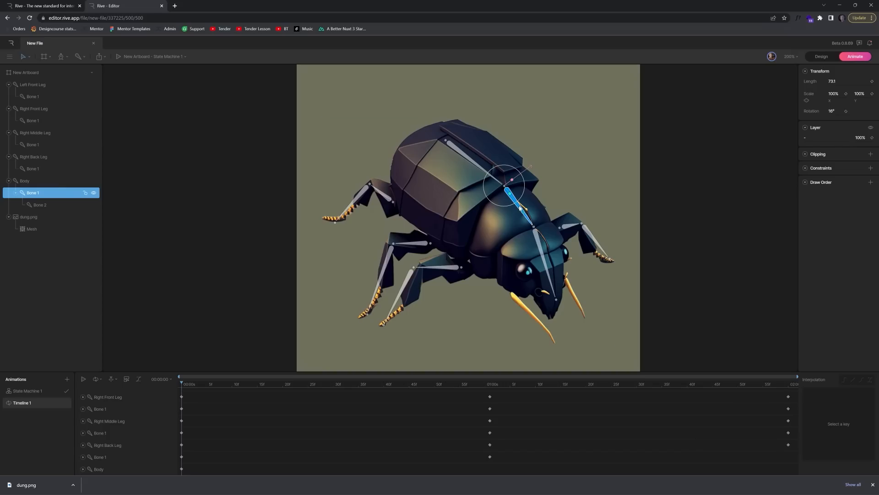
click(847, 110)
drag(142, 370, 141, 322)
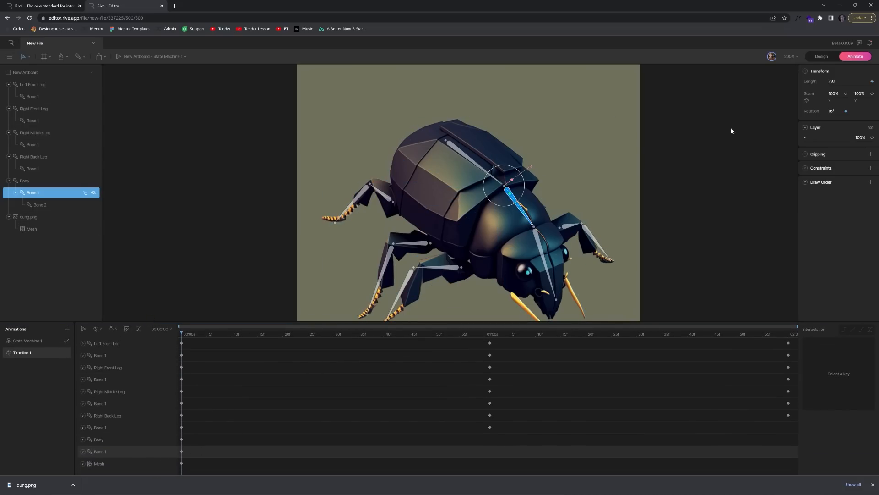
click(536, 244)
click(846, 111)
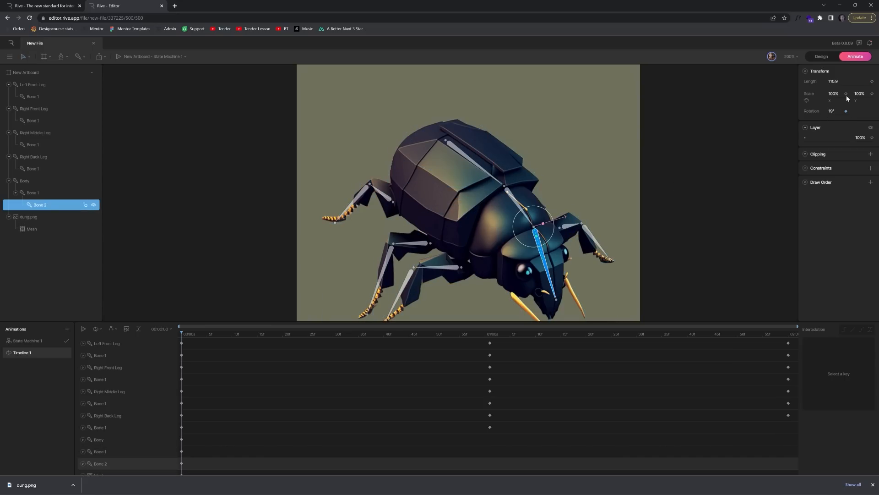
click(872, 81)
- Copy the time-zero keyframes of the body's Bone 1, Bone 2 and the mesh to 2:00
scroll(208, 453, down, 1)
drag(195, 470, 182, 443)
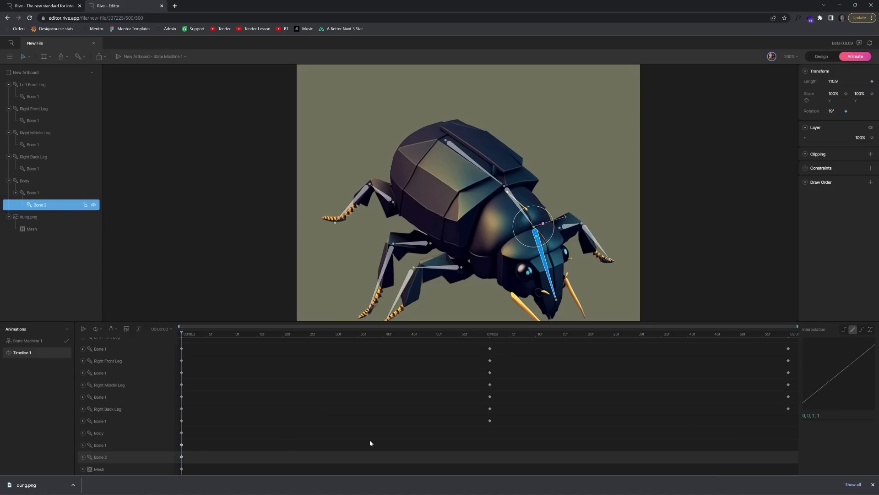
click(790, 333)
key(ctrl+v)
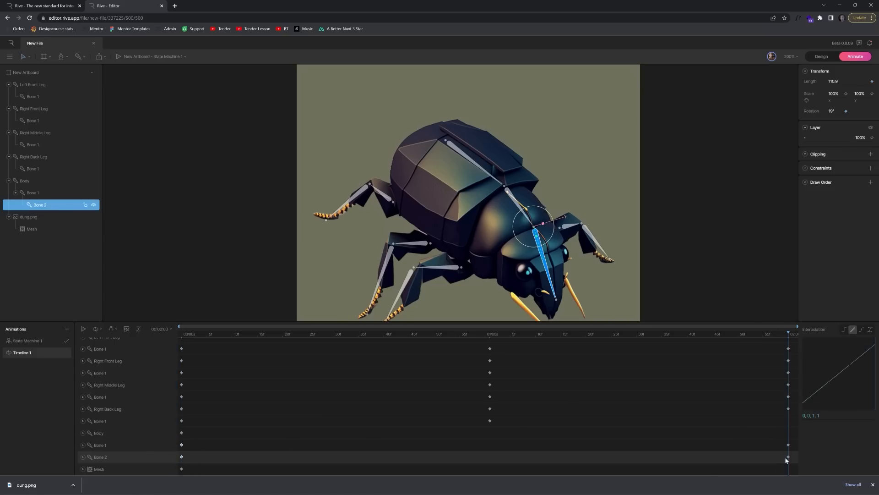
click(182, 469)
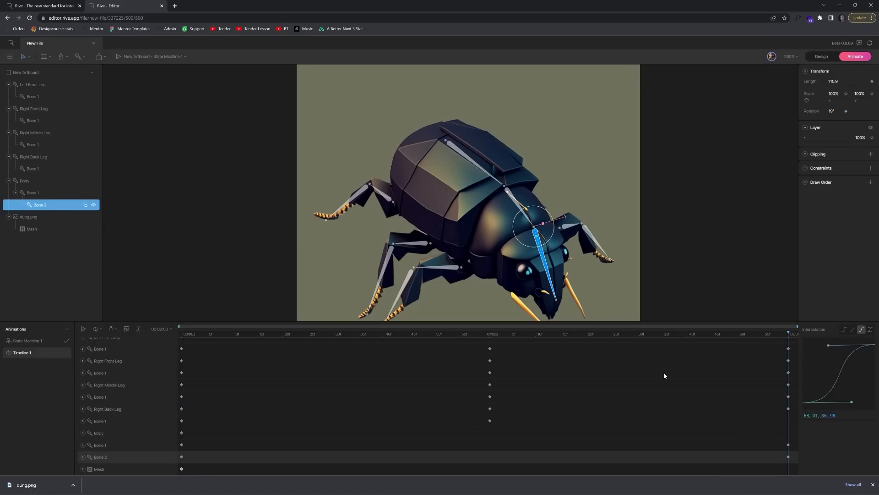
key(ctrl+c)
key(ctrl+v)
- Pose the Body bone at about one second, at position about 216.8, 106.7 with a rotation of 36°
click(491, 334)
click(449, 143)
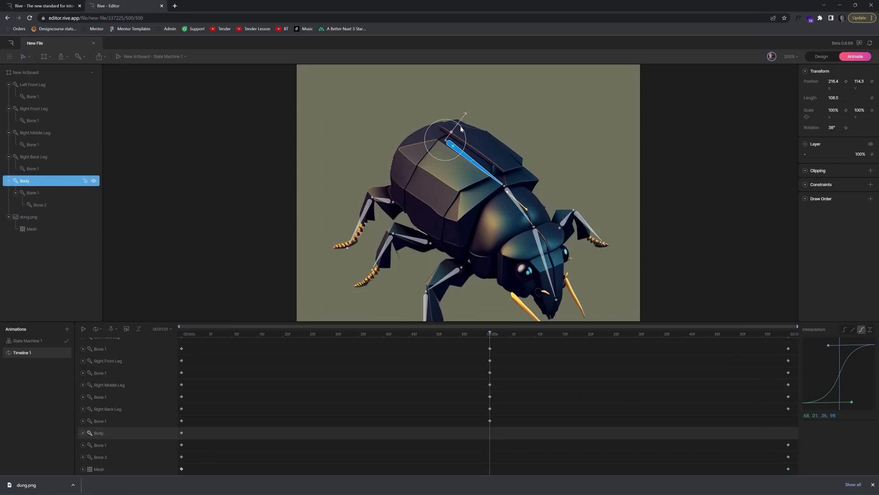
drag(458, 127, 461, 123)
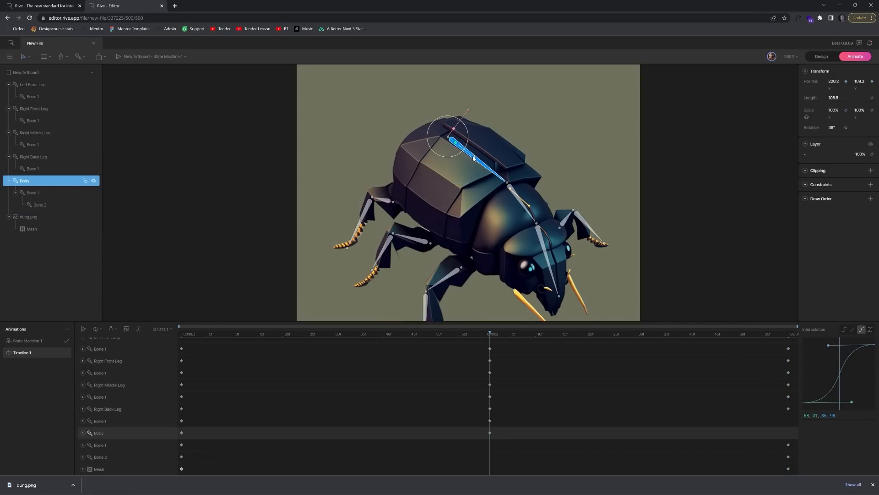
drag(474, 156, 466, 138)
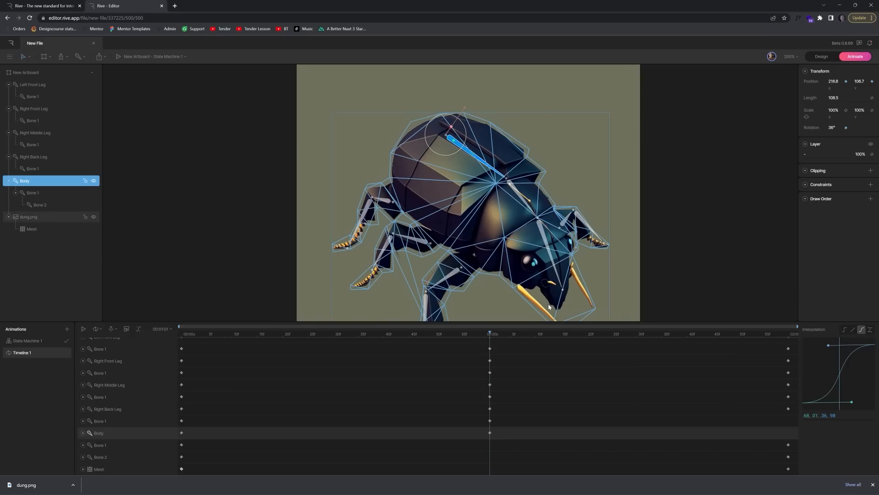
- At about one second, rotate the body's Bone 1 to 19° and Bone 2 to 9°
click(532, 218)
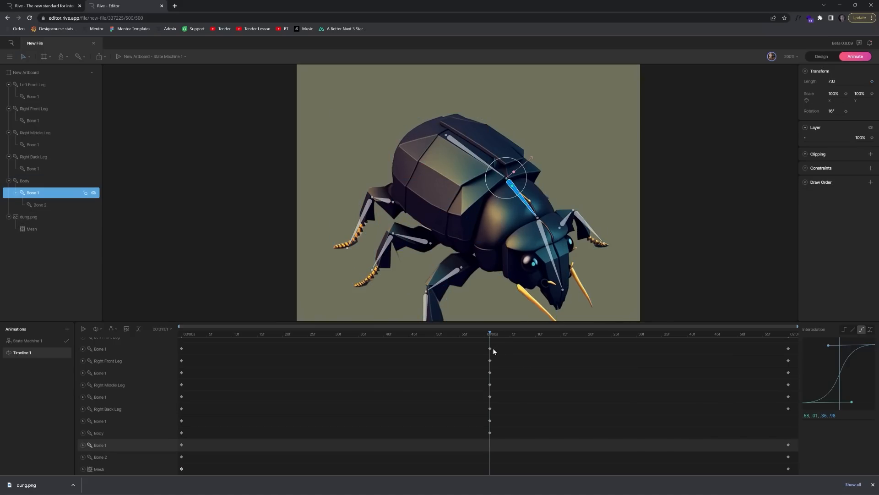
drag(524, 191, 522, 193)
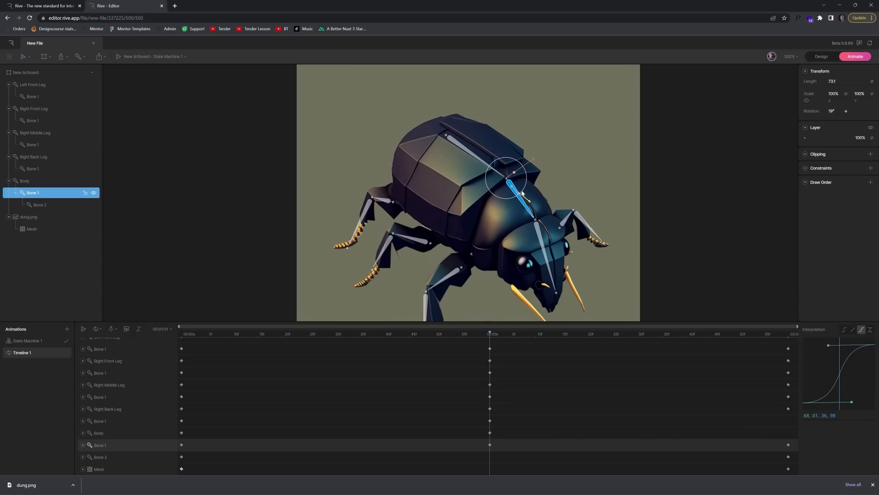
click(540, 250)
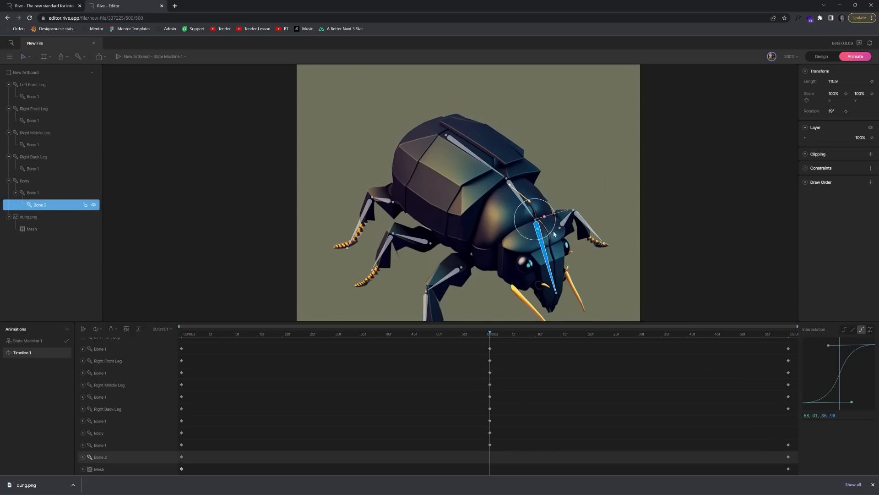
drag(553, 230, 556, 226)
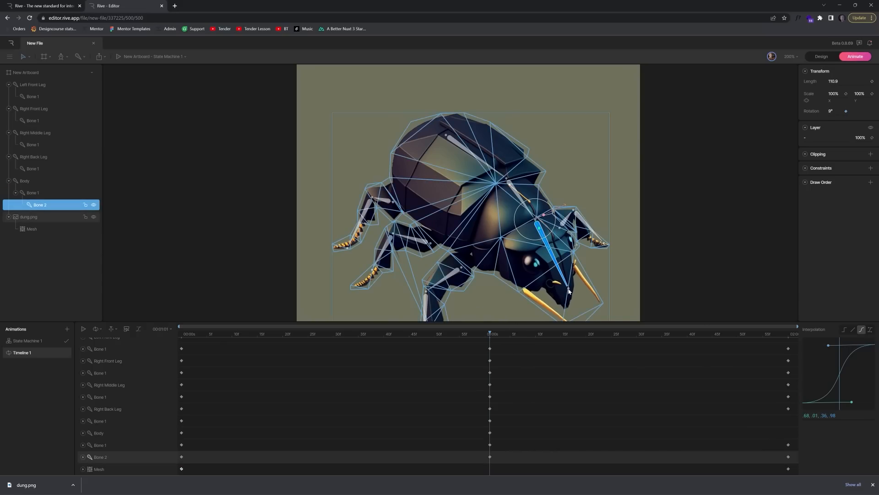
- Play the combined leg and body animation from the start, and stop it
drag(490, 336, 182, 335)
click(198, 212)
key(space)
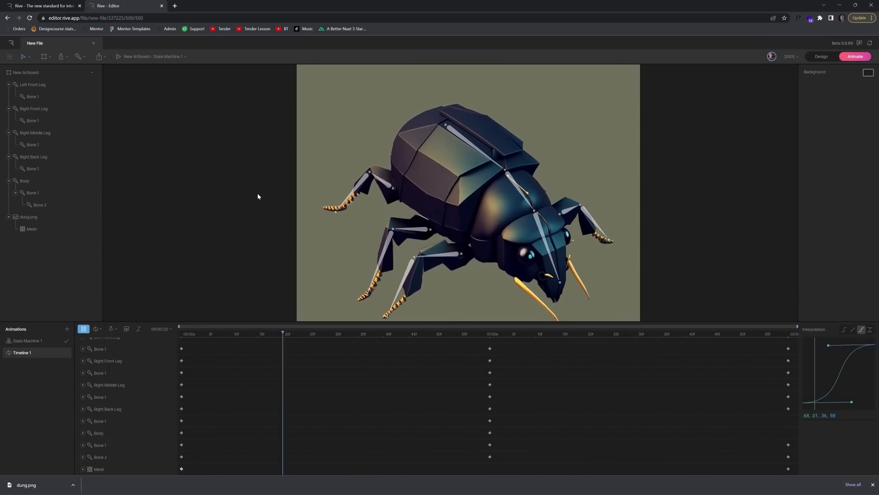
key(space)
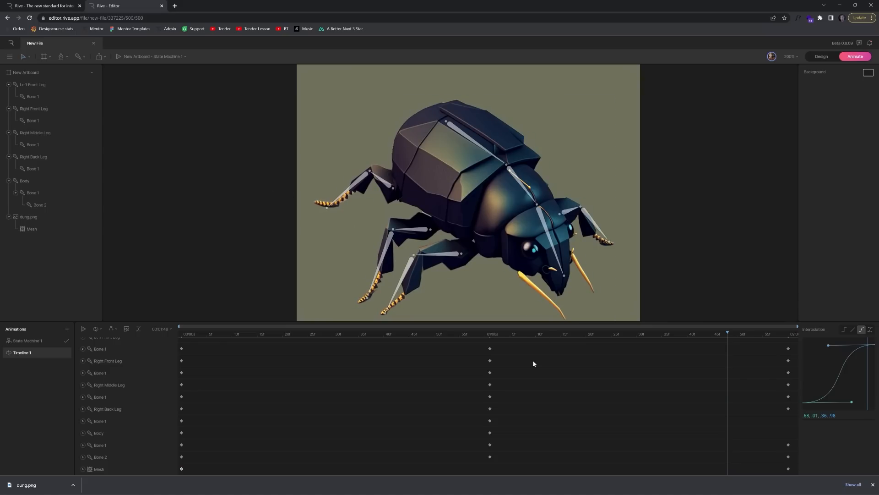
- Copy the time-zero keyframes of the Body bone and the right back leg's Bone 1 to 2:00
click(490, 433)
drag(729, 337, 789, 337)
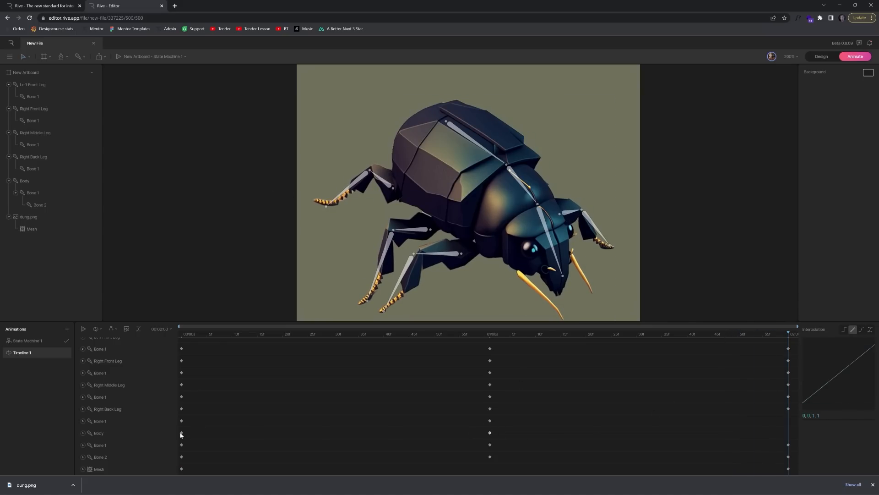
key(ctrl+v)
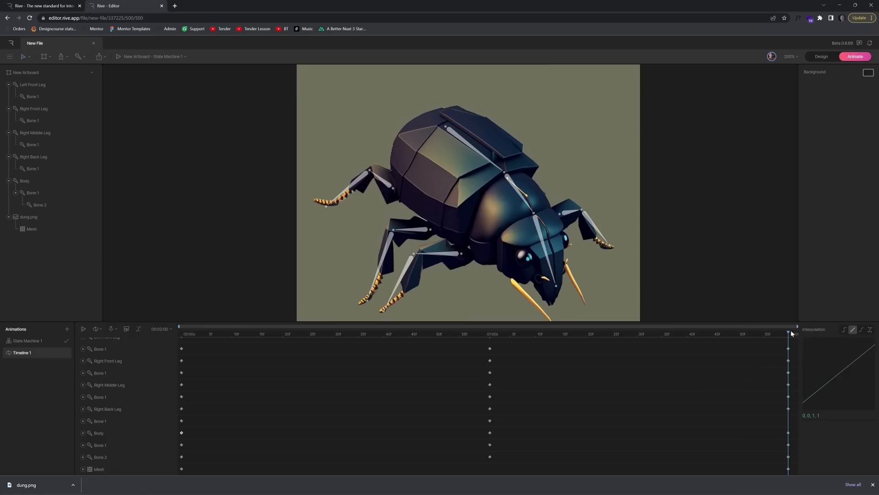
click(182, 421)
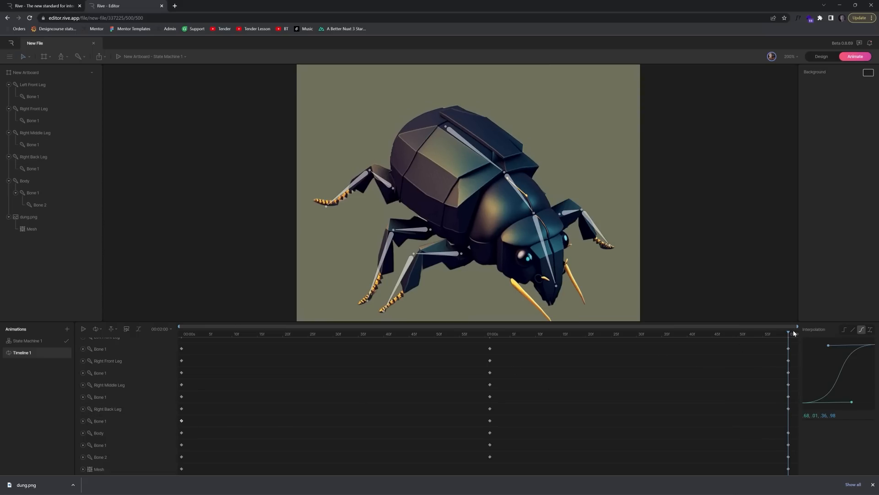
key(ctrl+v)
- Play Timeline 1 to check the looping body and leg movement, and stop it
click(83, 329)
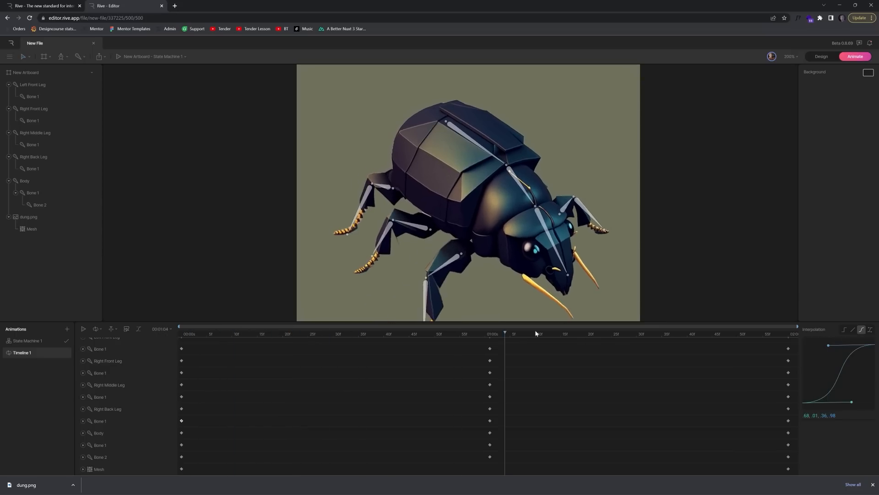
click(83, 329)
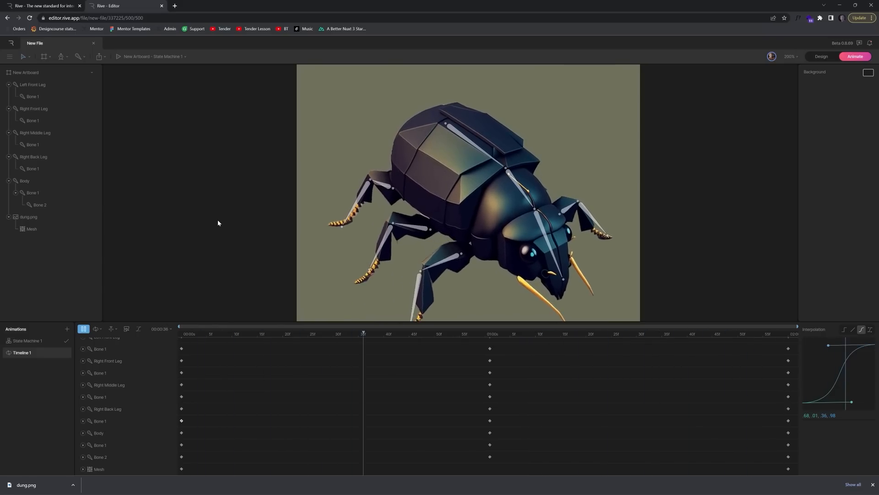
key(space)
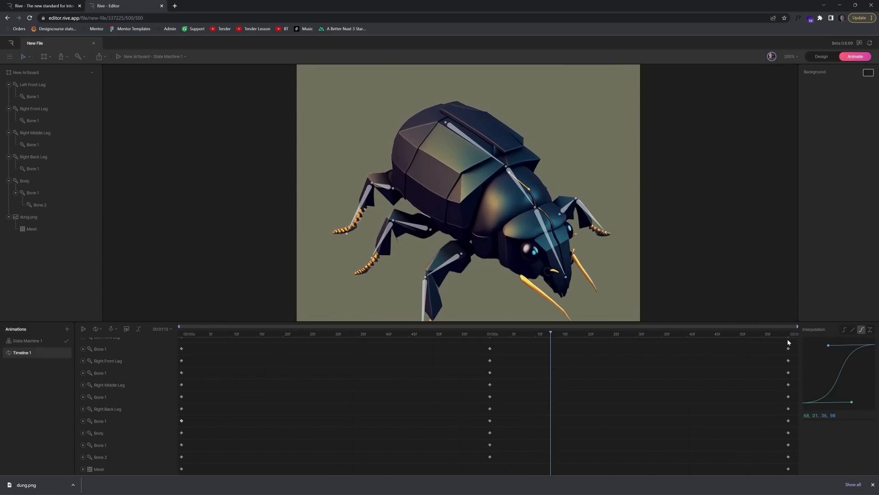
- In Design mode, draw a circle about 407 wide and place it behind the beetle, nested under dung.png at about 3.7, 4.5
drag(723, 321, 724, 419)
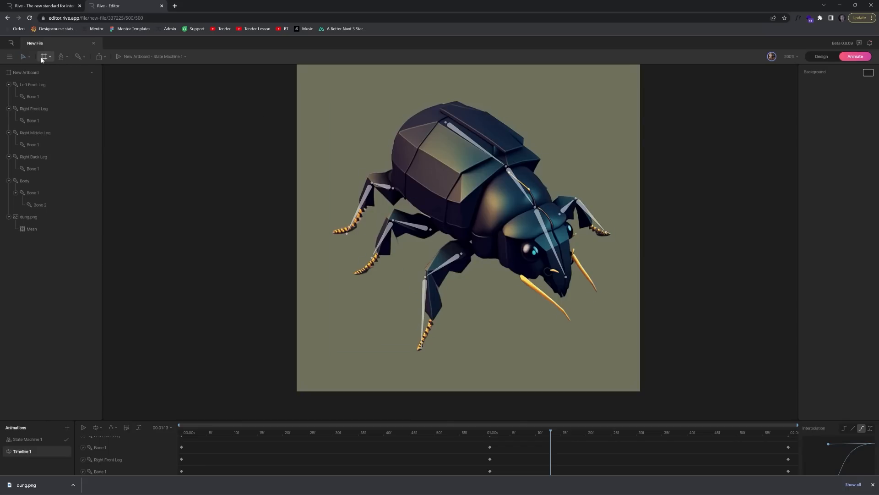
click(821, 57)
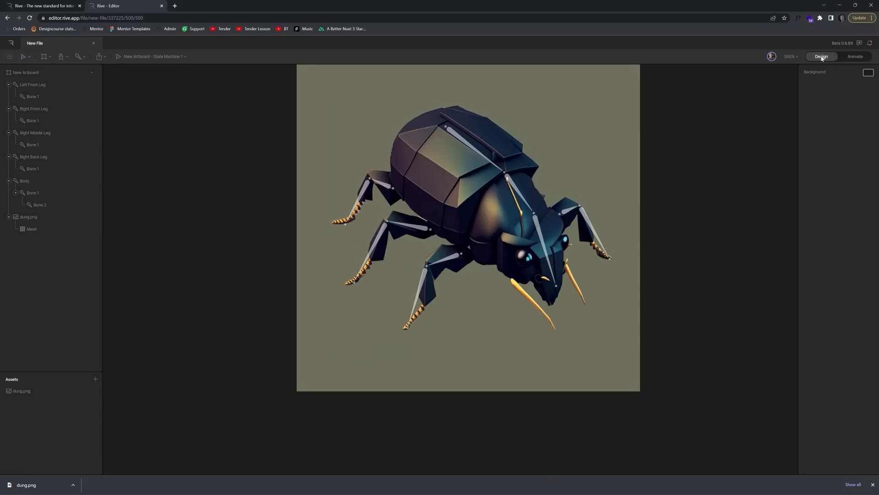
click(62, 58)
click(76, 112)
mouse_move(480, 206)
mouse_down()
mouse_move(599, 316)
mouse_move(615, 348)
mouse_up()
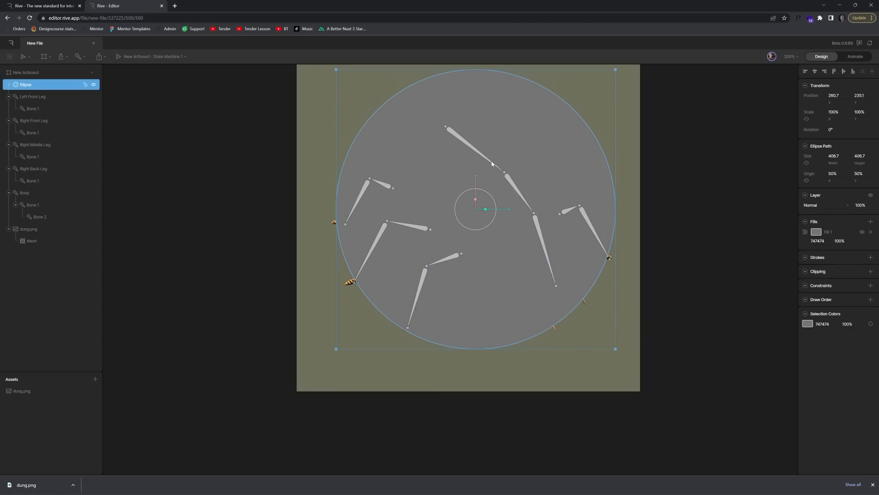
drag(25, 84, 37, 253)
drag(583, 147, 575, 161)
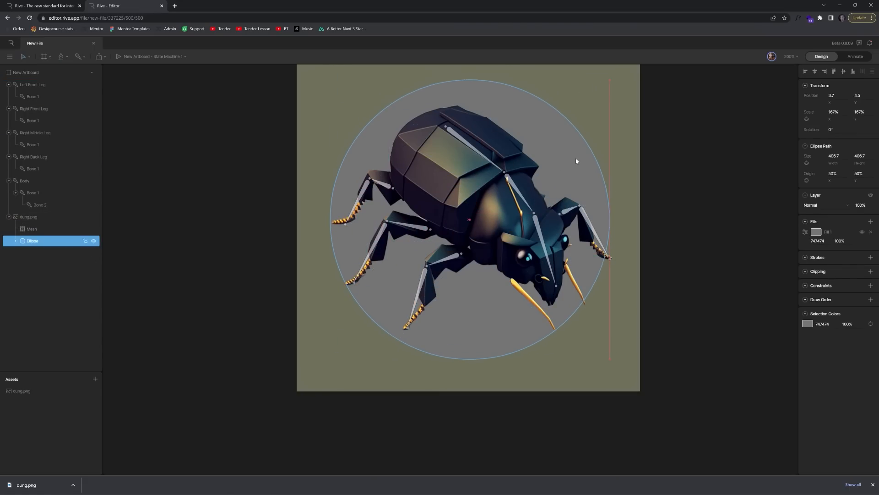
- Give the circle a radial gradient fill and move the gradient's start point to the circle's centre
click(817, 232)
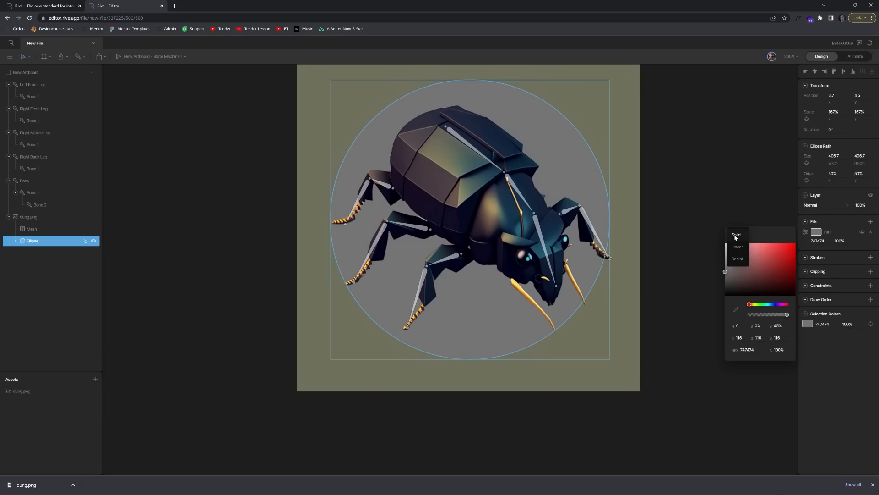
click(737, 235)
click(740, 261)
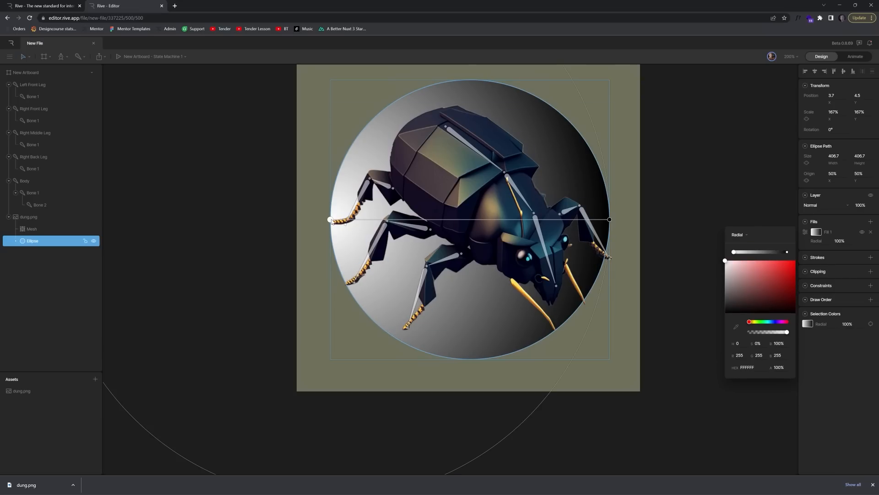
drag(331, 221, 468, 223)
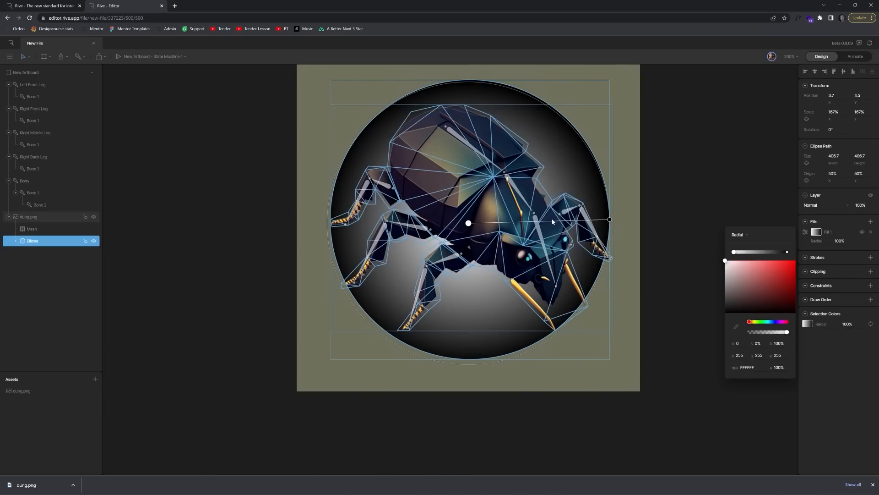
- Set the gradient's outer stop to the artboard's background colour, 6E715B, by sampling it with the eyedropper
click(787, 252)
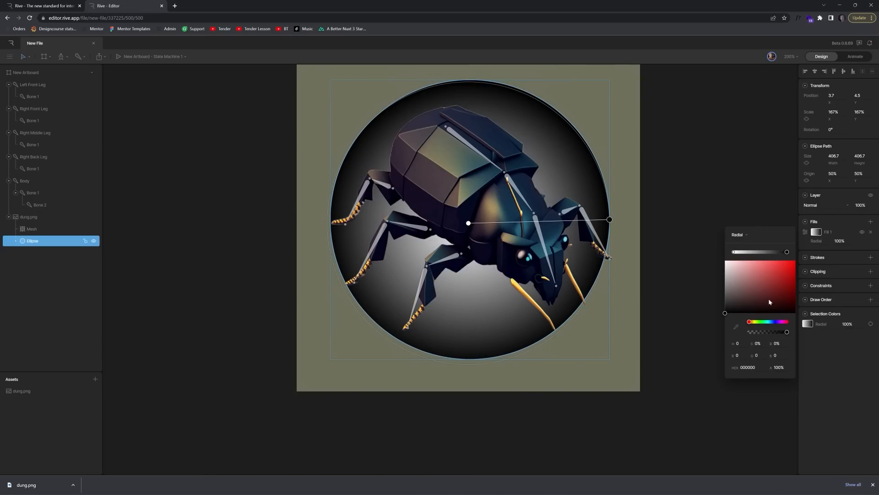
click(736, 327)
click(604, 125)
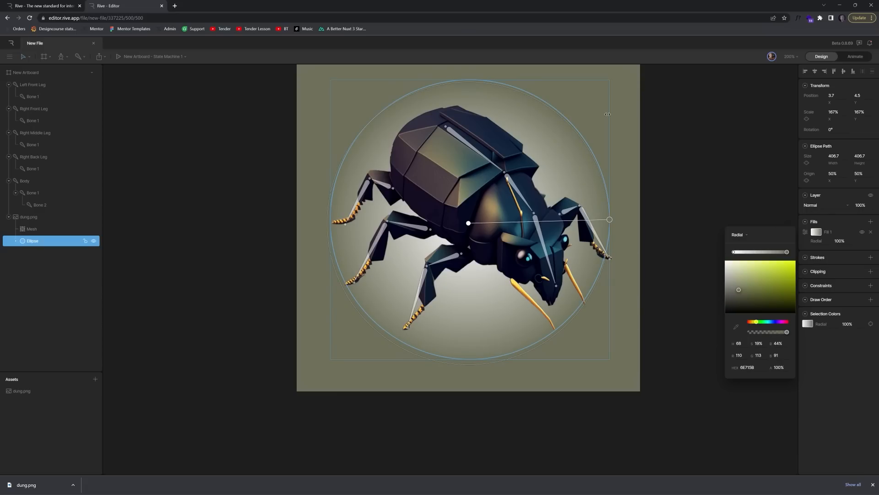
- Sample the background colour for the gradient's inner stop and darken it to 23241E
click(734, 252)
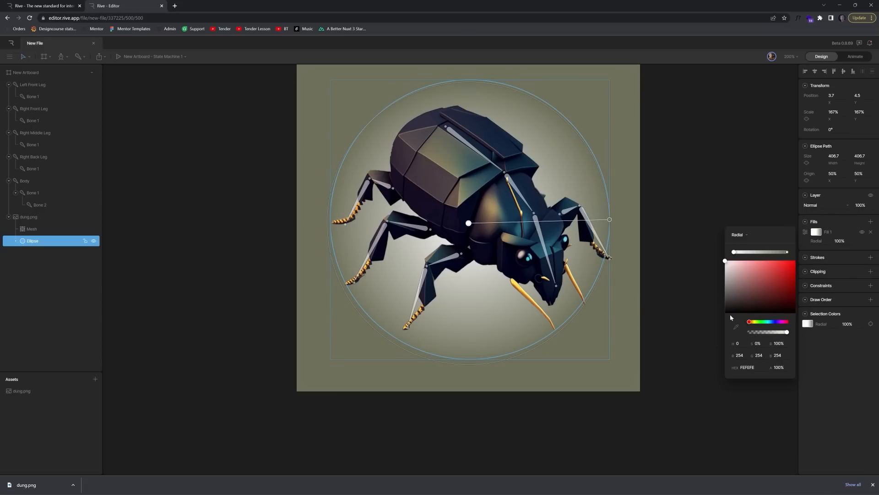
click(736, 327)
click(632, 132)
drag(751, 278, 737, 308)
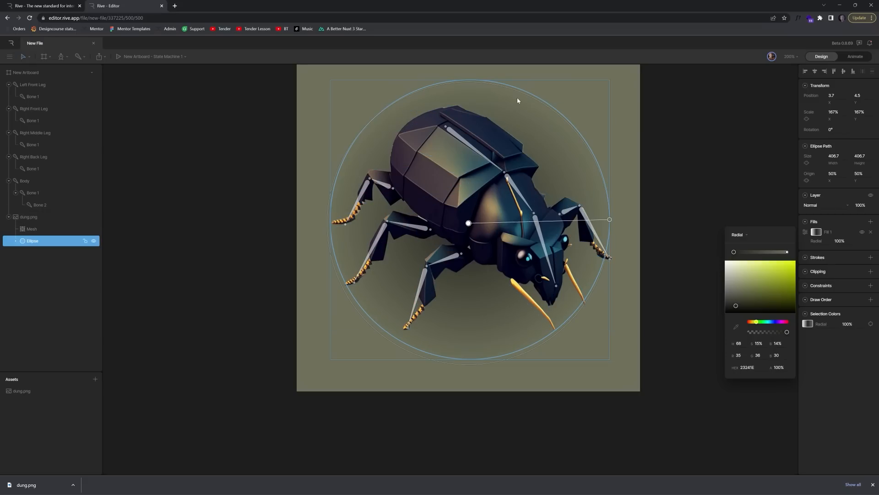
click(534, 96)
click(489, 103)
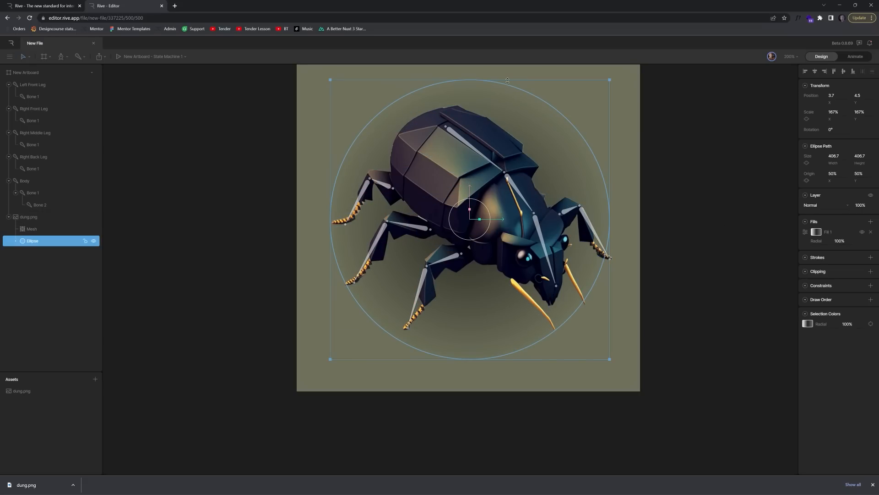
- Flatten the ellipse to about 88% vertical scale, rotate it 30° and move it under the beetle to about 33.5, 103.2
drag(507, 81, 508, 211)
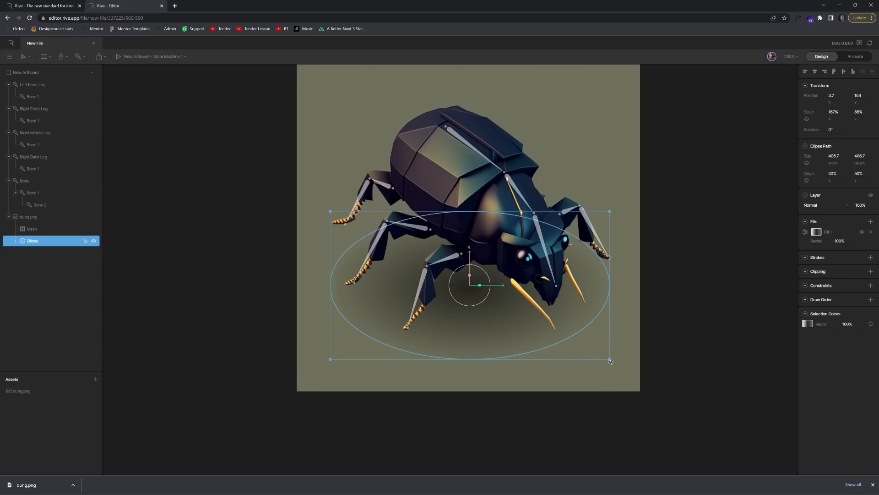
mouse_move(851, 131)
mouse_down()
mouse_move(848, 139)
mouse_move(847, 120)
mouse_up()
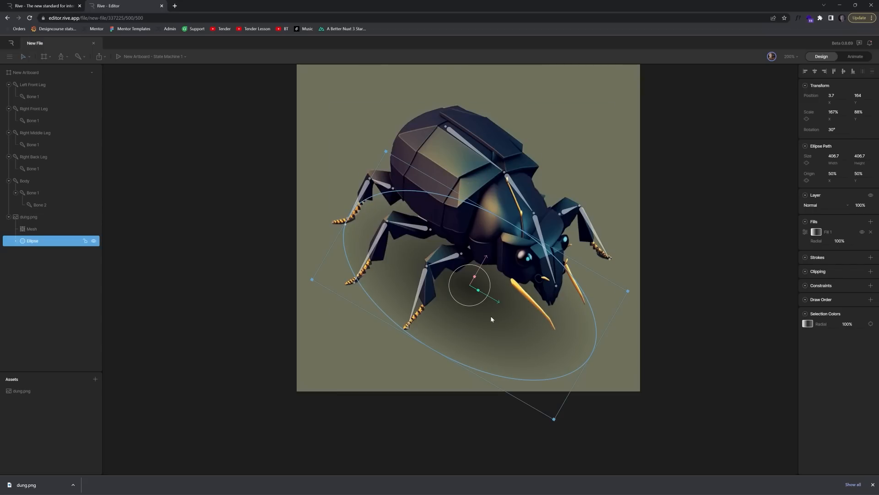
drag(490, 315, 503, 293)
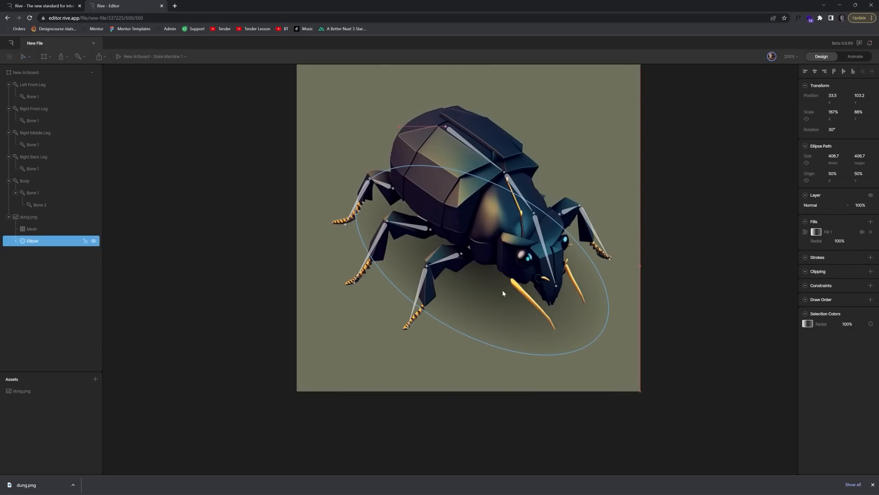
click(672, 179)
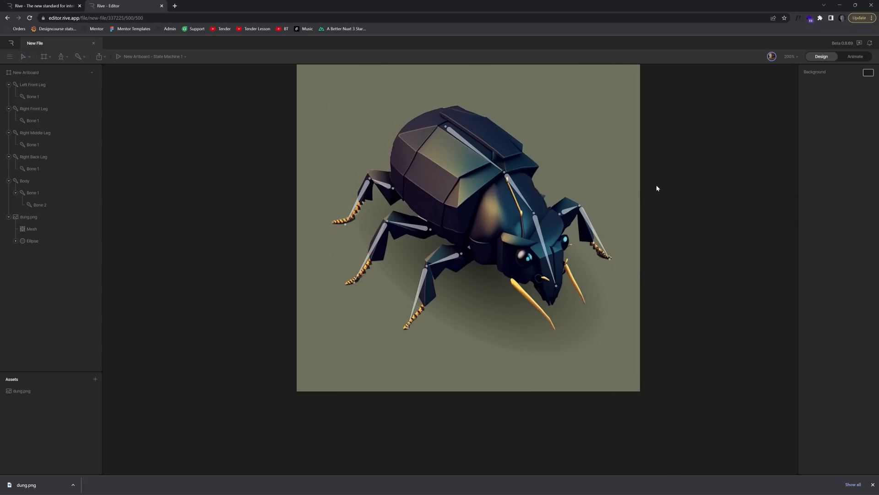
- Play the beetle animation with its new shadow in Animate mode, and stop it
scroll(568, 160, up, 3)
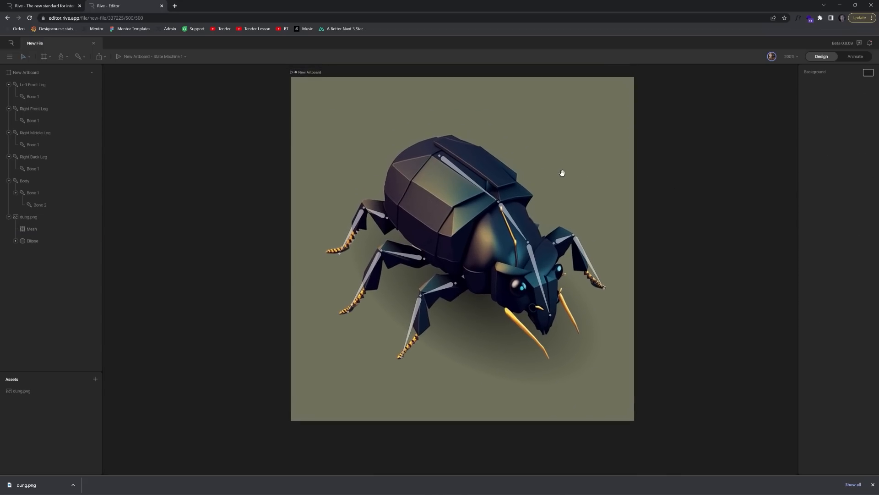
click(475, 225)
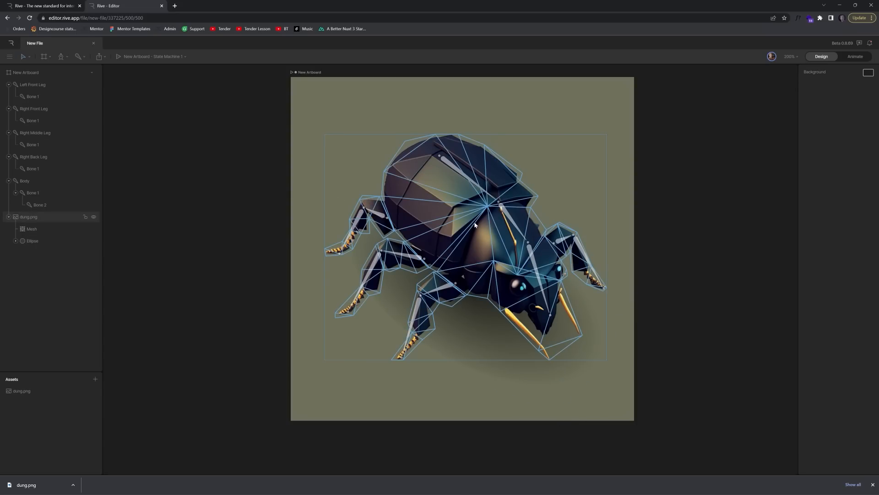
click(610, 169)
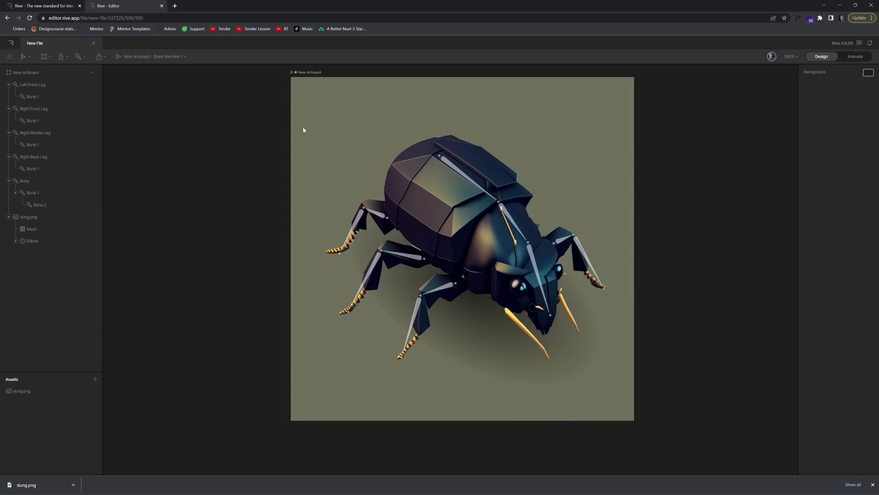
key(Tab)
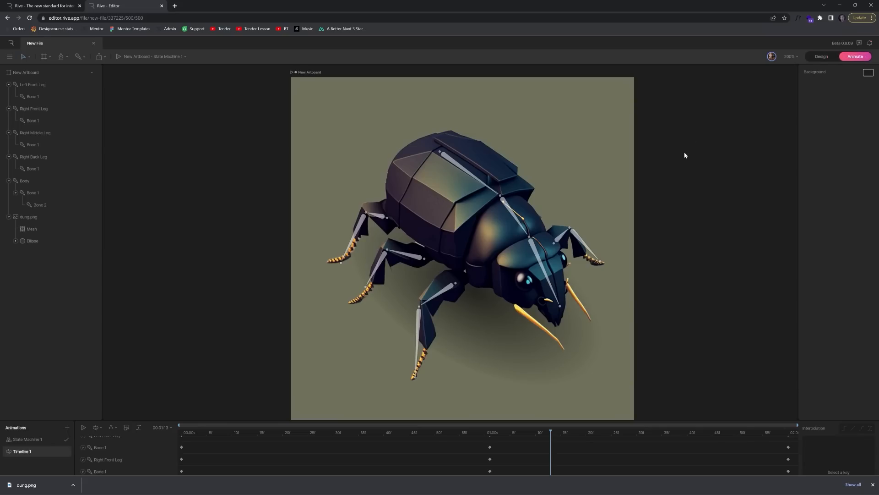
key(space)
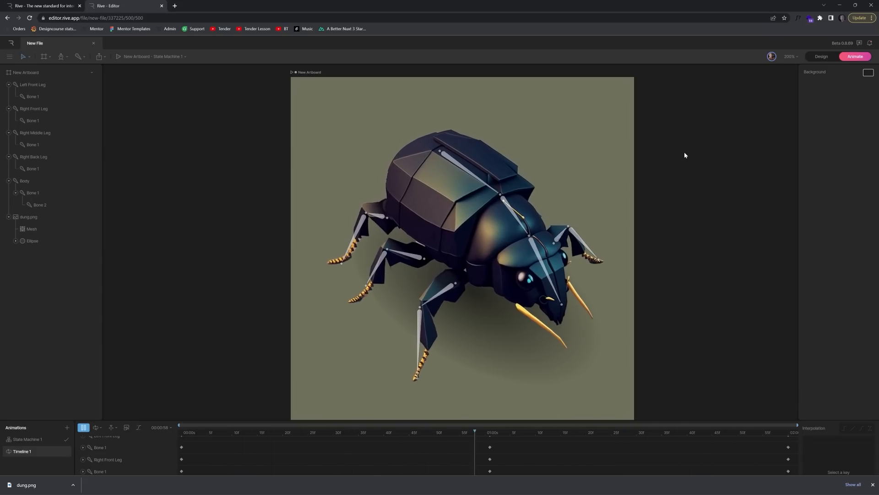
key(space)
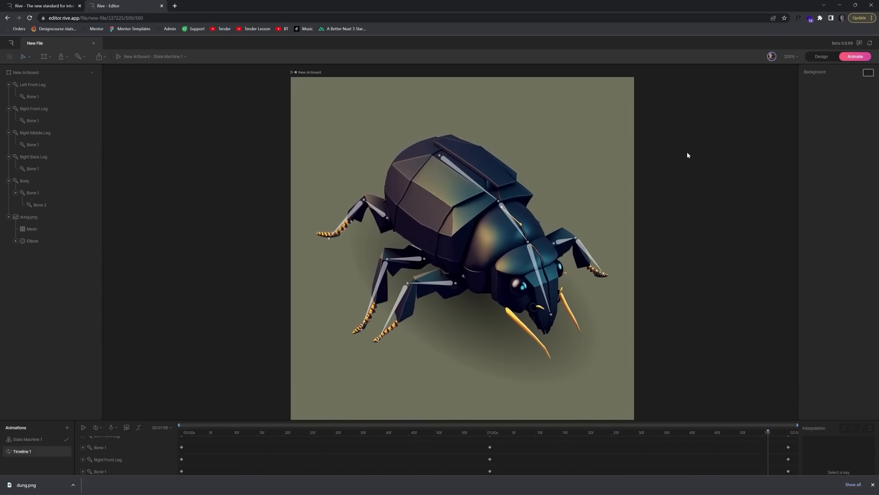
- Generate a share link for Timeline 1 of New Artboard and copy the link
click(100, 58)
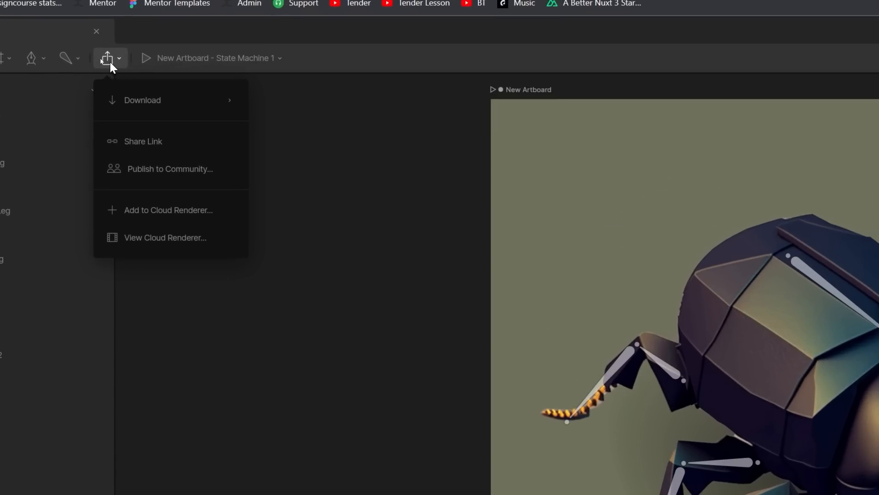
mouse_move(111, 80)
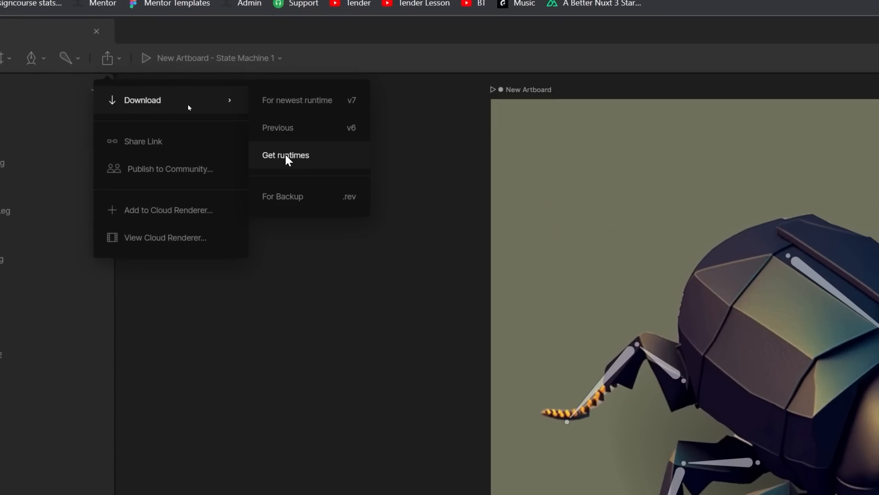
click(311, 104)
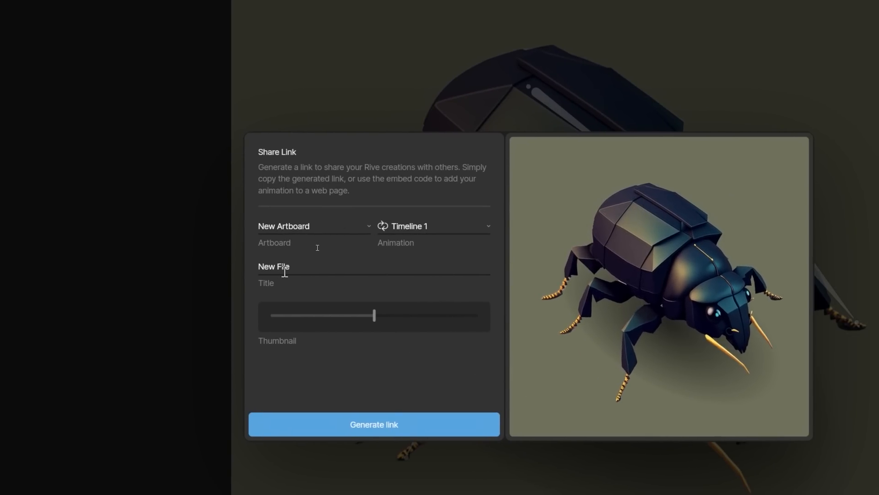
click(377, 426)
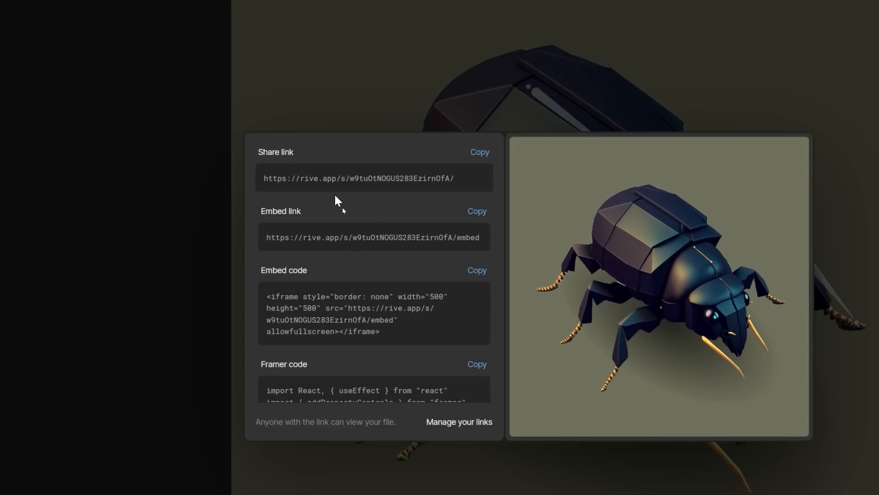
click(484, 152)
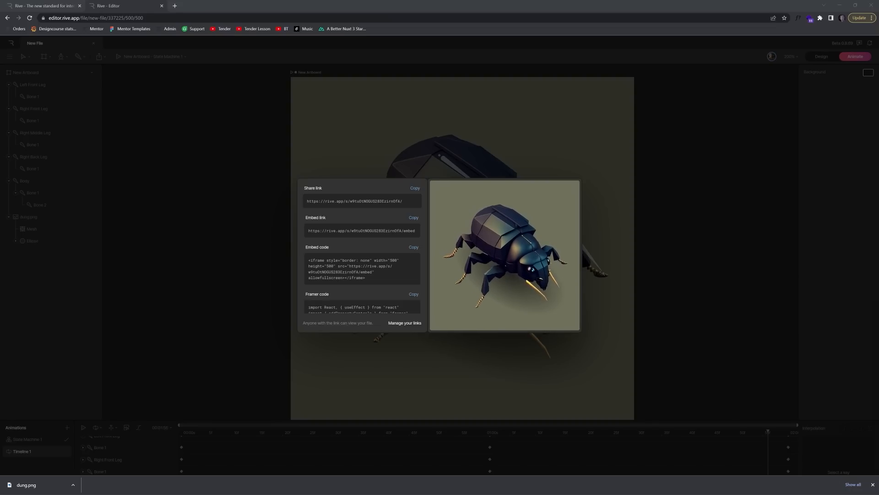
- Switch to the browser window with the local index.html page and enlarge the embedded beetle animation
drag(878, 82, 497, 79)
double_click(503, 78)
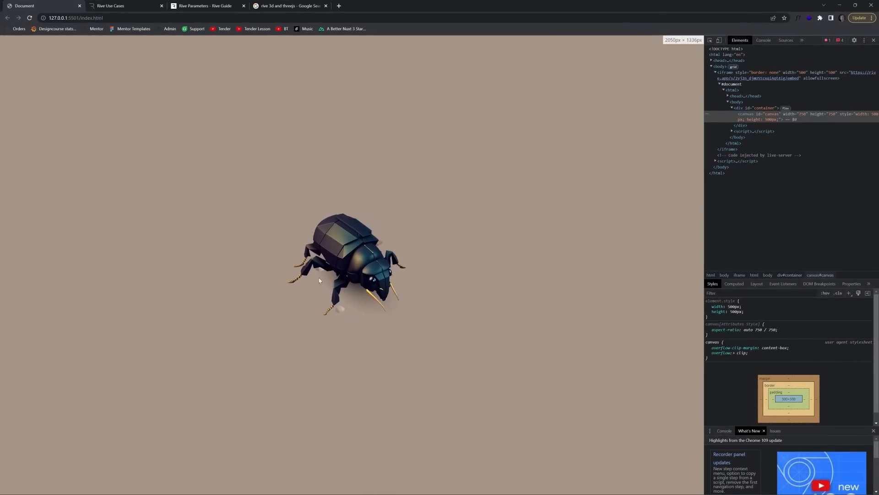
key(ctrl+plus)
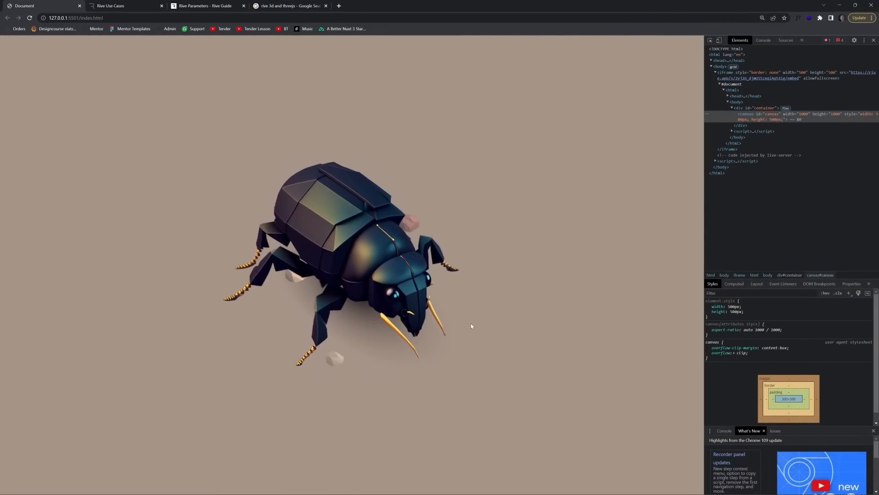
- Reduce the page zoom to 90% and reload the local page with the embedded beetle animation
key(ctrl+minus)
key(ctrl+minus)
key(ctrl+minus)
key(ctrl+minus)
key(ctrl+minus)
click(29, 17)
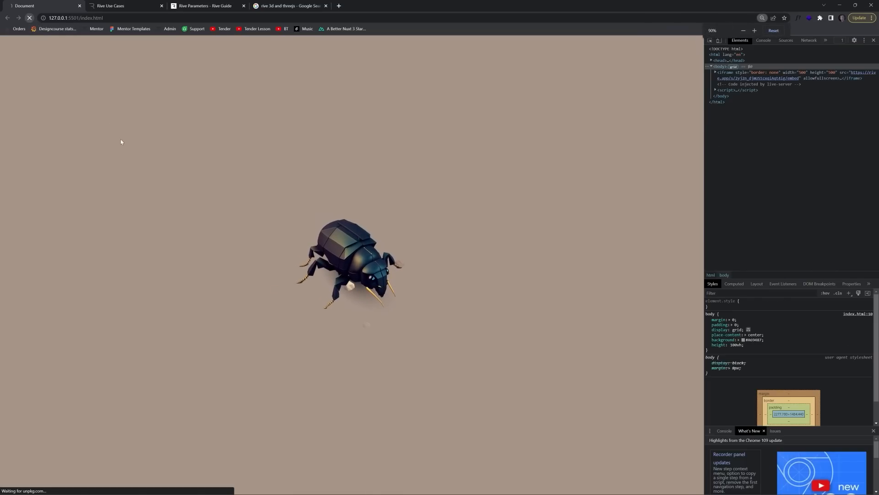
- Enlarge the reloaded beetle animation for a closer look, and return the page zoom to 100%
key(ctrl+plus)
key(ctrl+plus)
key(ctrl+plus)
key(ctrl+plus)
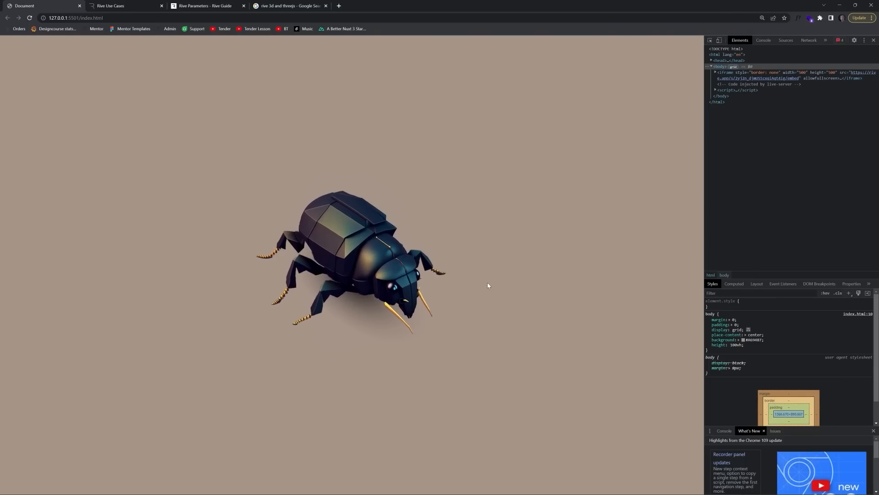
key(ctrl+minus)
key(ctrl+minus)
key(ctrl+minus)
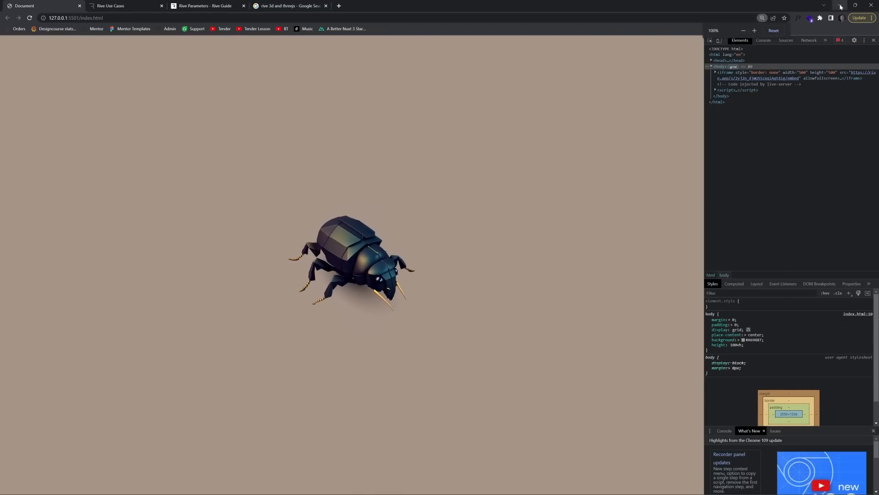
- Open designcourse.com without the developer tools and look through its home page down to the teacher introduction
click(466, 20)
text(designcourse.com)
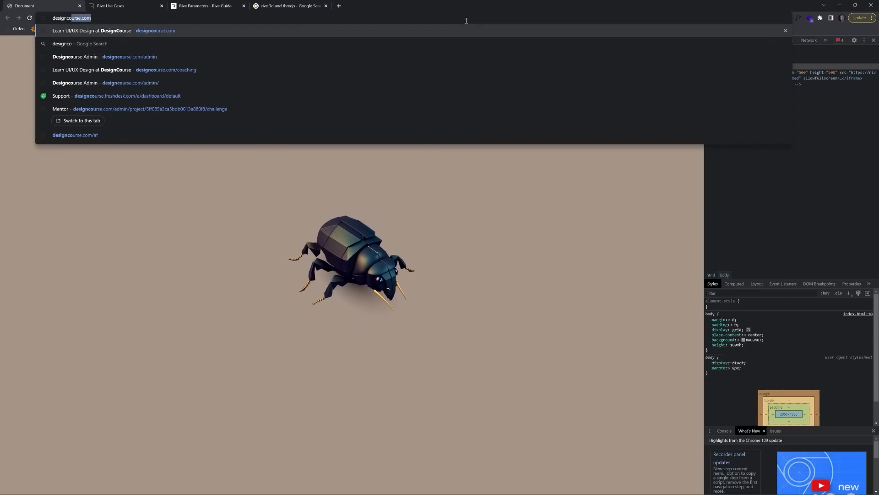
key(Return)
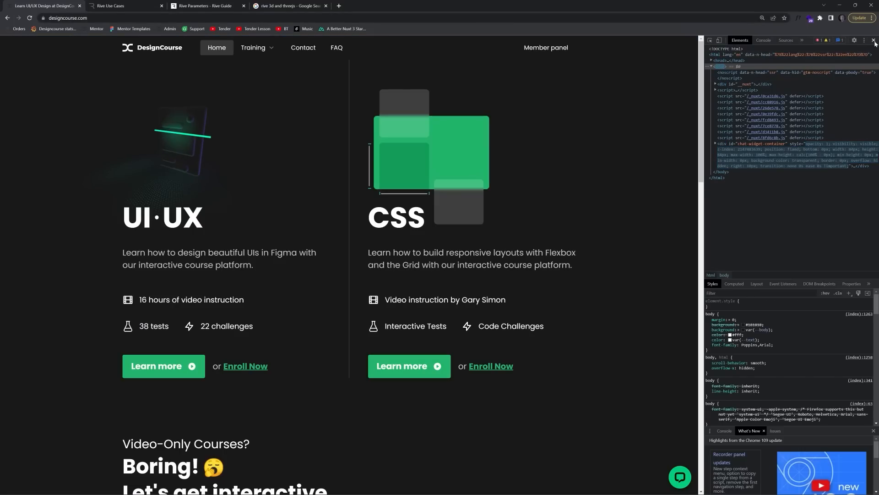
click(874, 40)
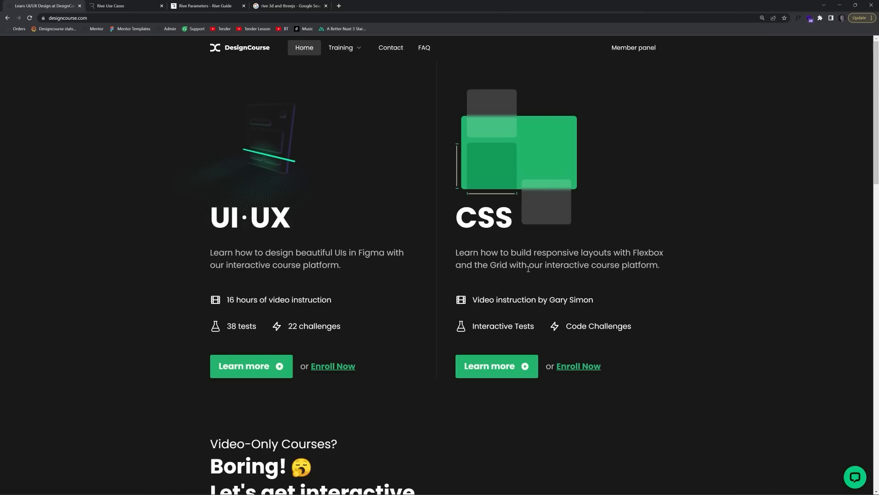
scroll(683, 299, down, 5)
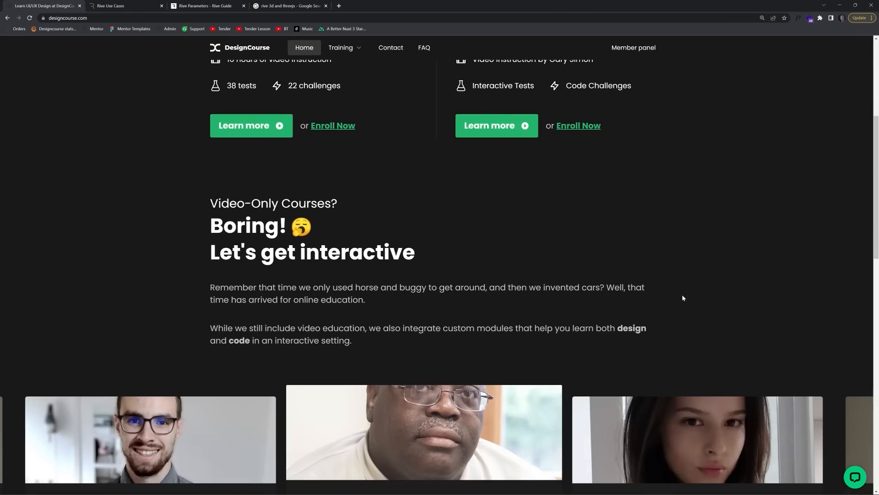
scroll(683, 297, up, 1)
scroll(683, 298, down, 6)
scroll(682, 297, down, 9)
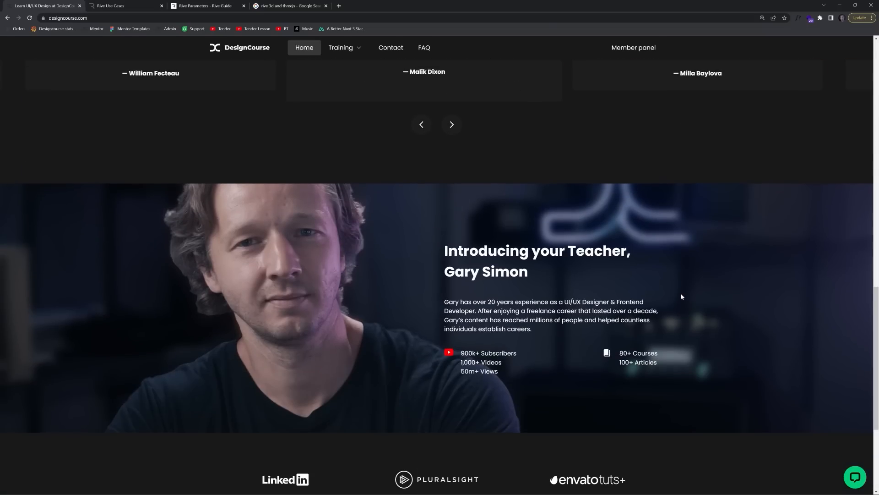